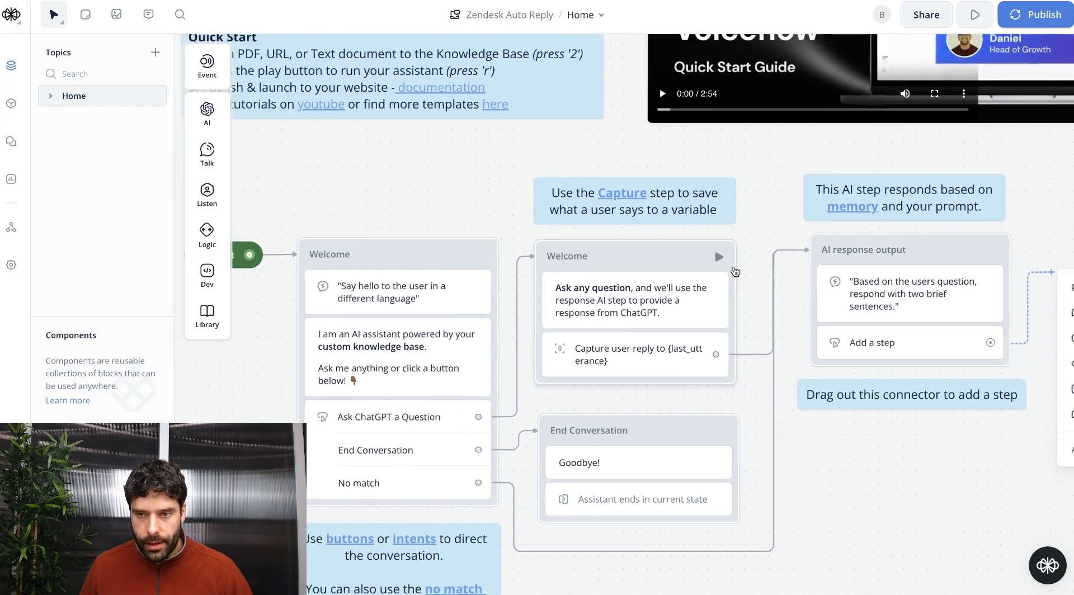
# Clear the template flow and attach a Listen > Capture step to Start that saves the reply in new variable ticketID.
pyautogui.moveTo(429, 66); pyautogui.dragTo(995, 491)
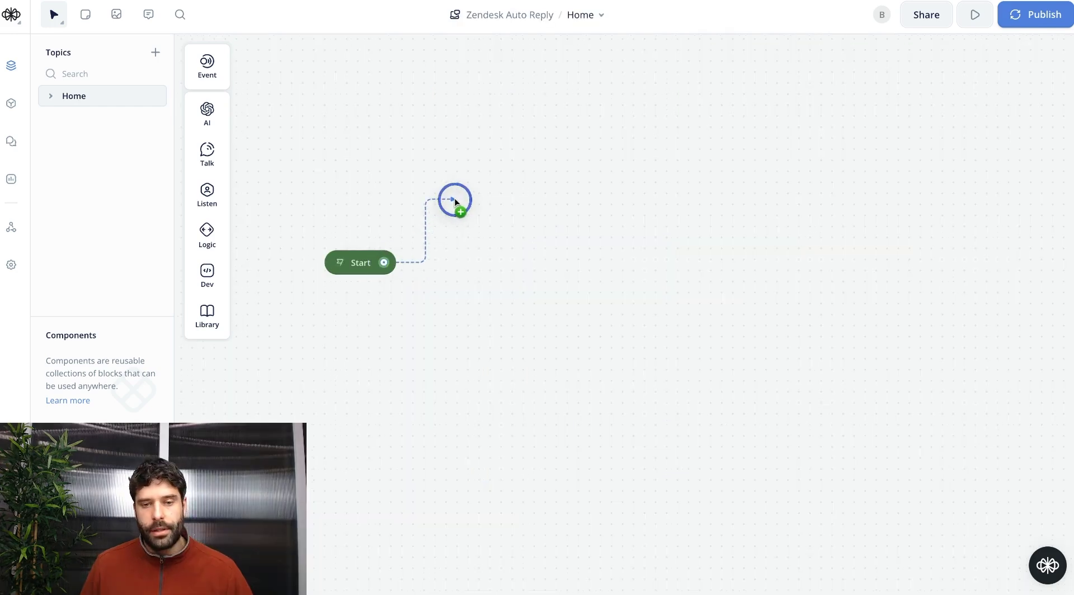
pyautogui.moveTo(456, 202); pyautogui.dragTo(458, 199)
pyautogui.moveTo(500, 244)
pyautogui.moveTo(504, 270)
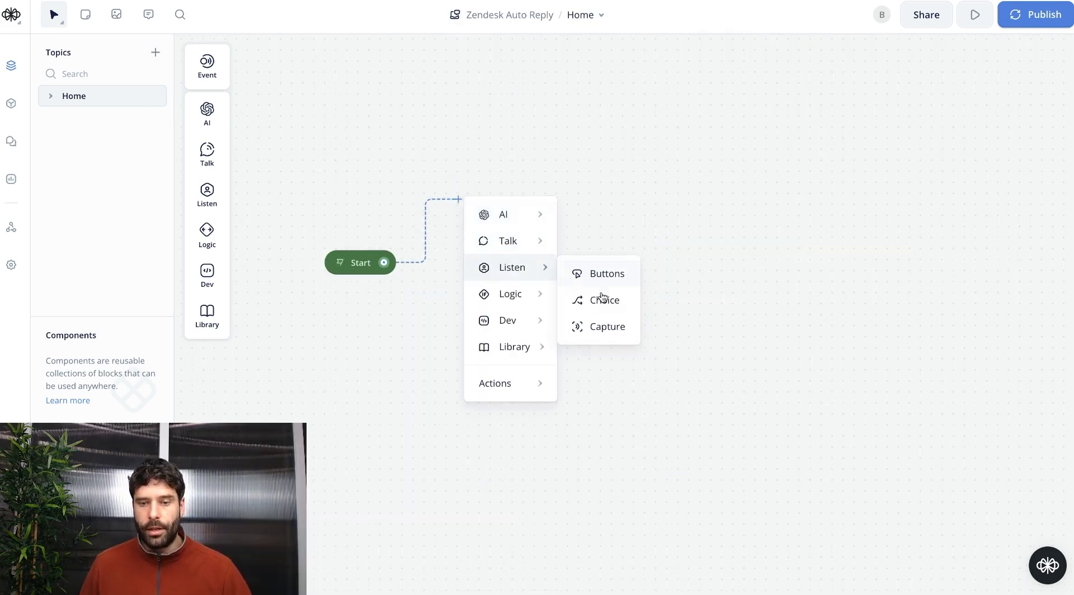
pyautogui.click(610, 330)
pyautogui.click(863, 161)
pyautogui.write('ticketID')
pyautogui.press('Return')
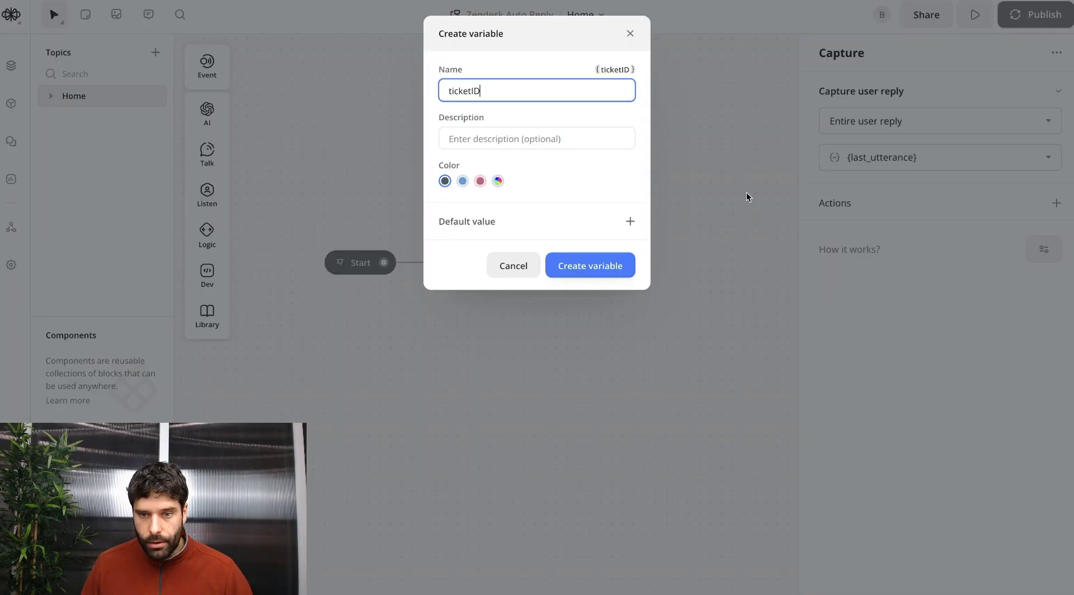
pyautogui.click(592, 266)
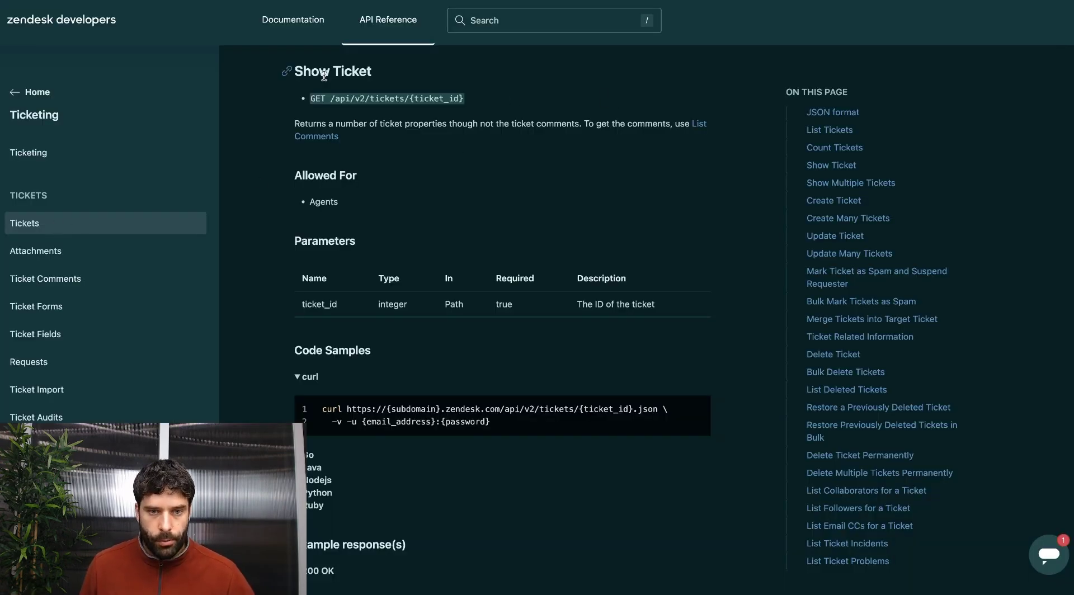
# Read the Show Ticket endpoint path and note that it returns ticket properties but not comments.
pyautogui.moveTo(297, 73); pyautogui.dragTo(391, 72)
pyautogui.click(489, 91)
pyautogui.moveTo(478, 99); pyautogui.dragTo(330, 99)
pyautogui.click(331, 99)
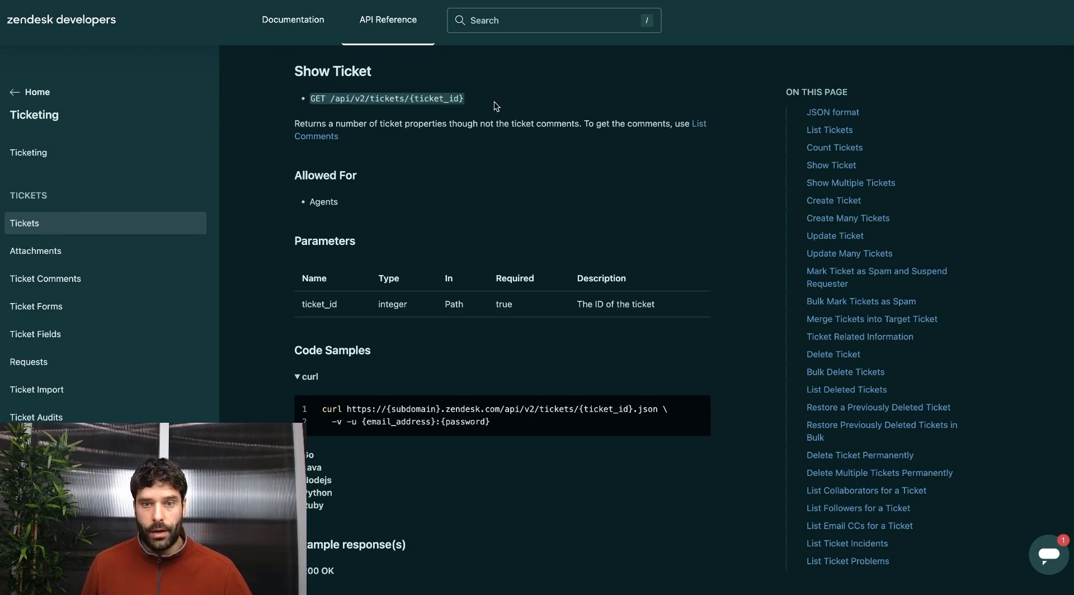
pyautogui.moveTo(381, 124); pyautogui.dragTo(448, 123)
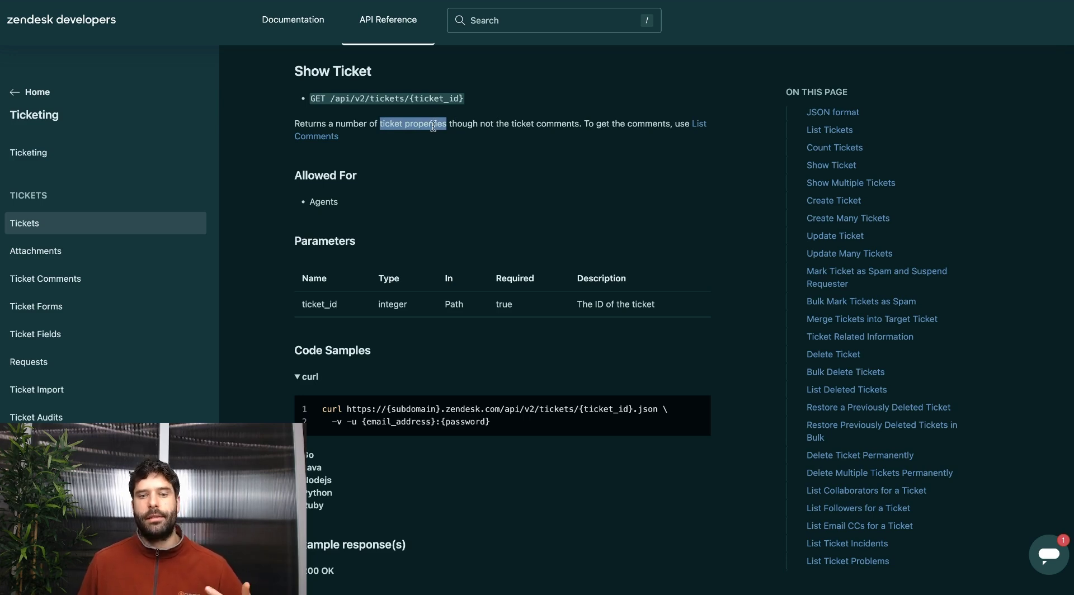
pyautogui.click(441, 124)
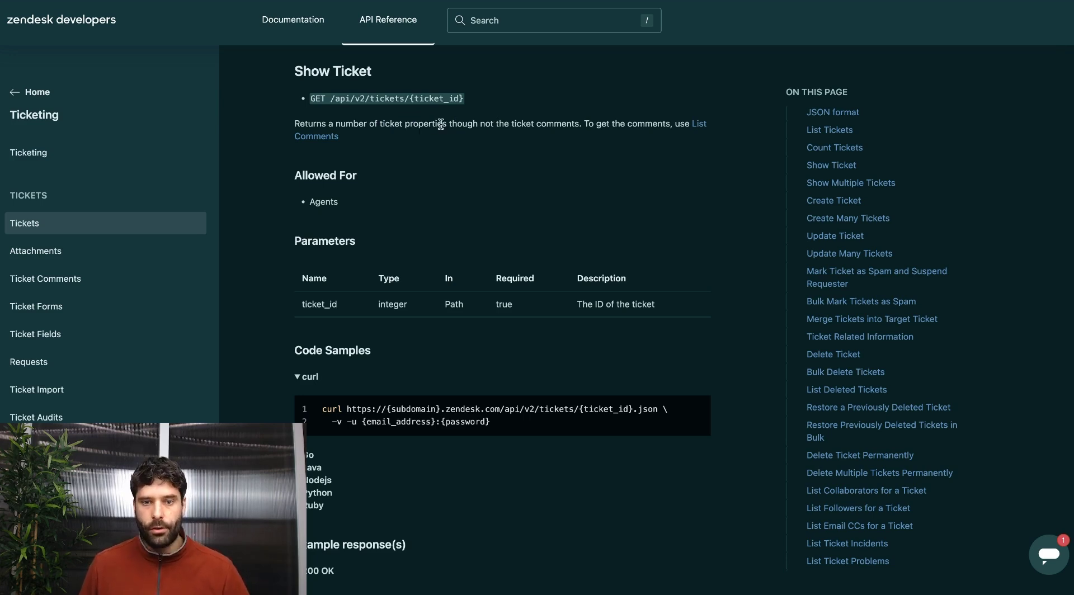
pyautogui.moveTo(456, 124); pyautogui.dragTo(576, 120)
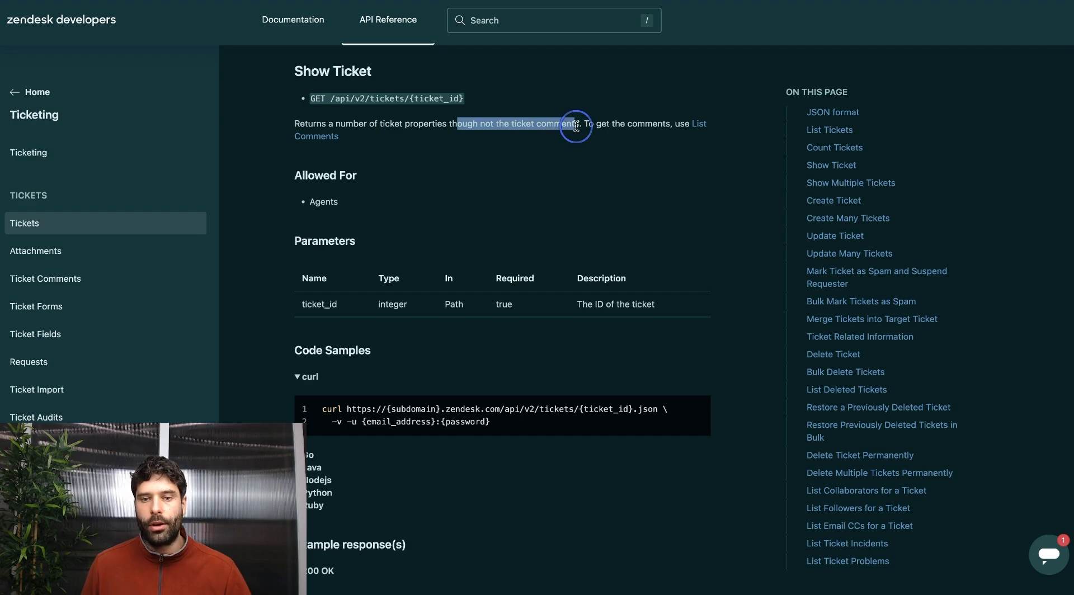
pyautogui.click(572, 92)
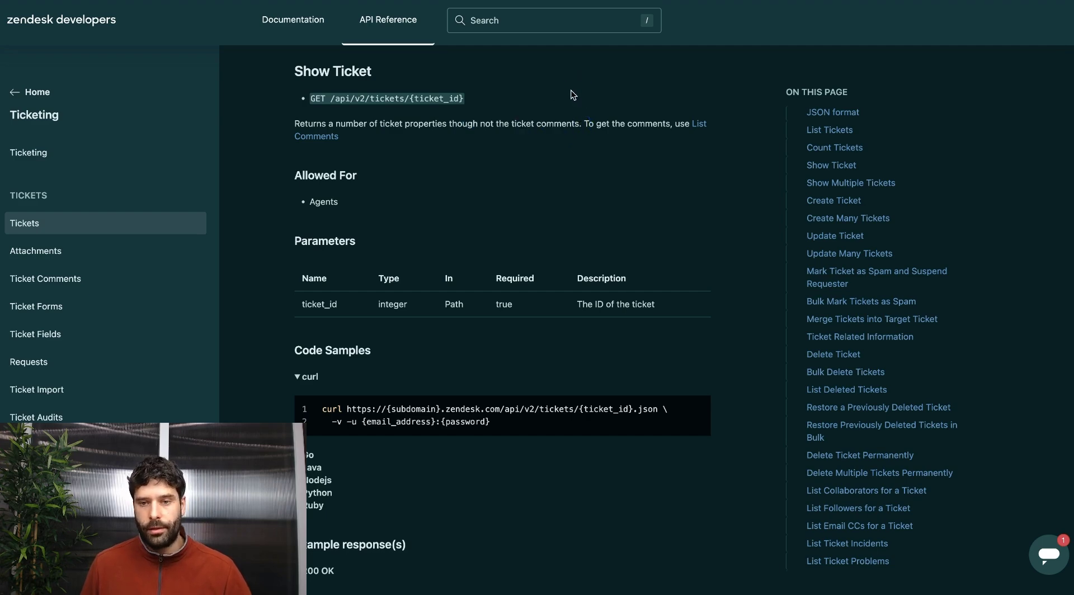
# Check the List Comments endpoint's ticket_id parameter, then return to Show Ticket.
pyautogui.click(699, 124)
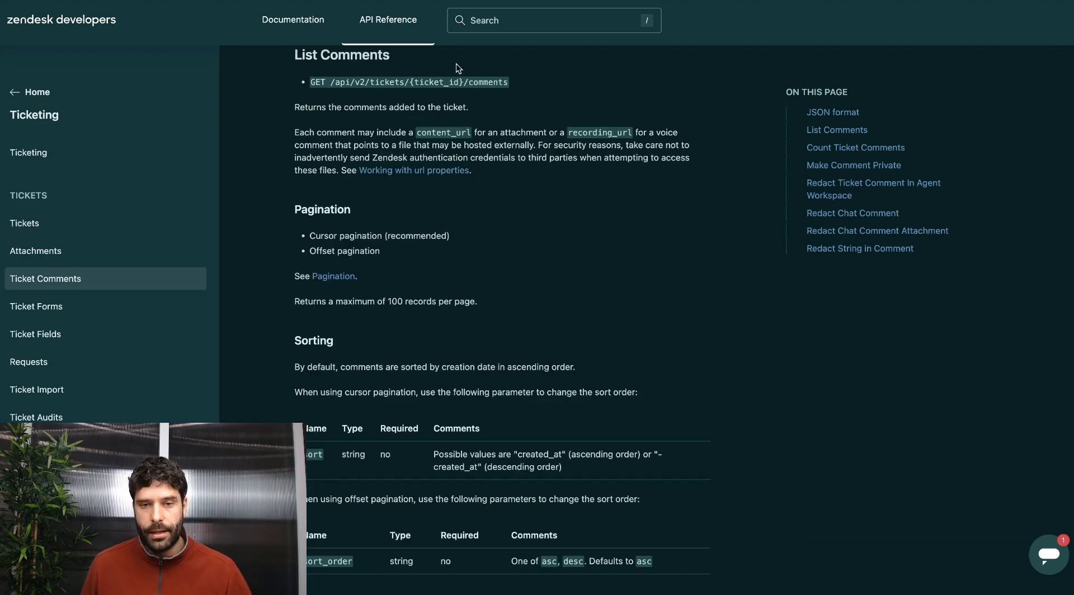
pyautogui.doubleClick(442, 81)
pyautogui.click(528, 83)
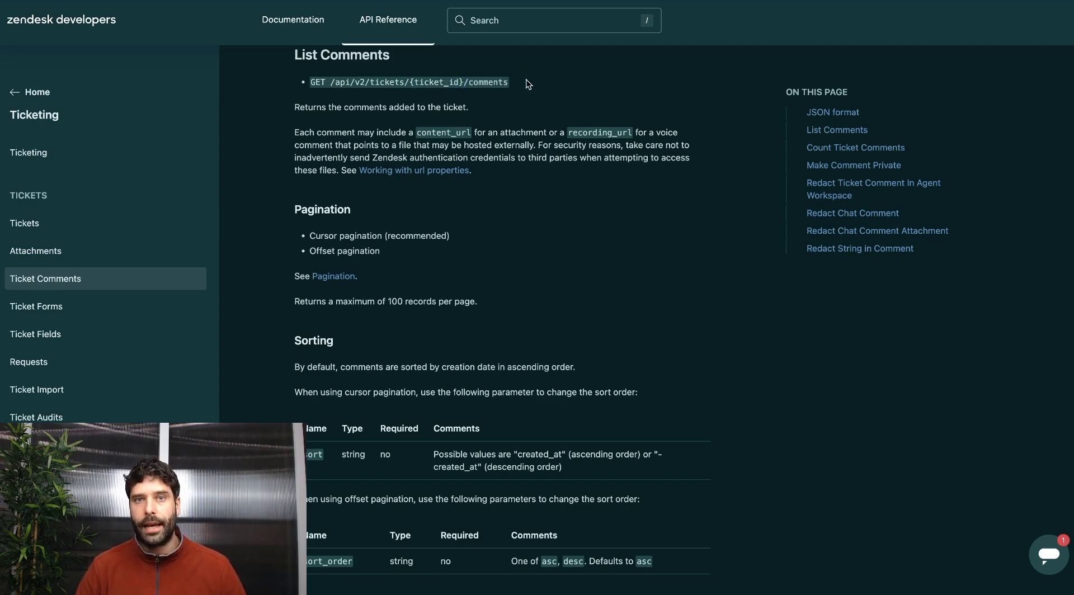
pyautogui.hotkey('alt', 'Left')
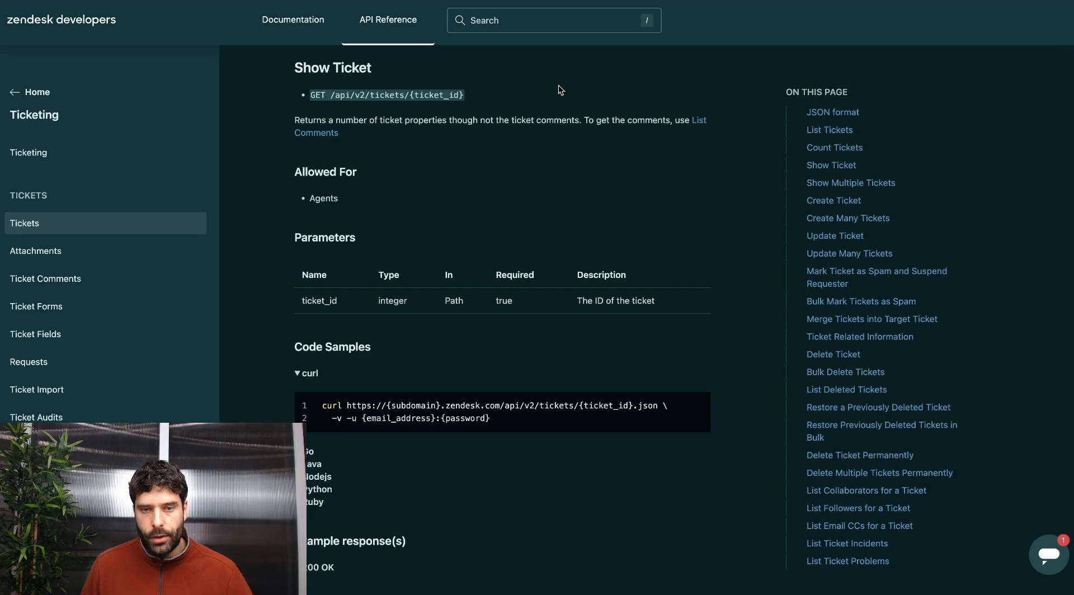
# Expand the Nodejs code sample and select its GET method and example ticket URL.
pyautogui.scroll(-3, 555, 225)
pyautogui.click(299, 294)
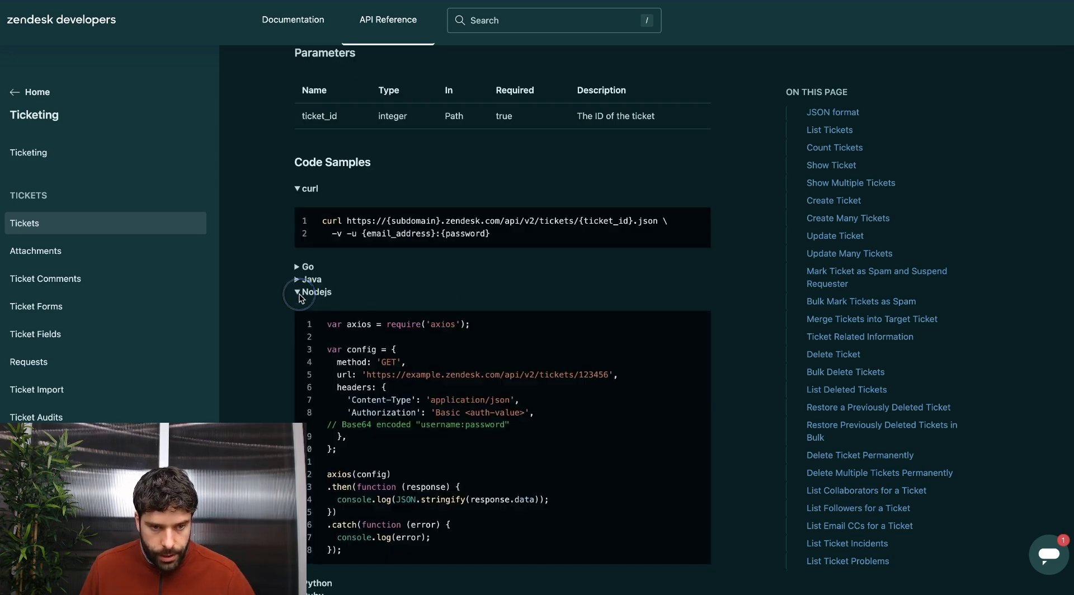
pyautogui.scroll(-1, 511, 330)
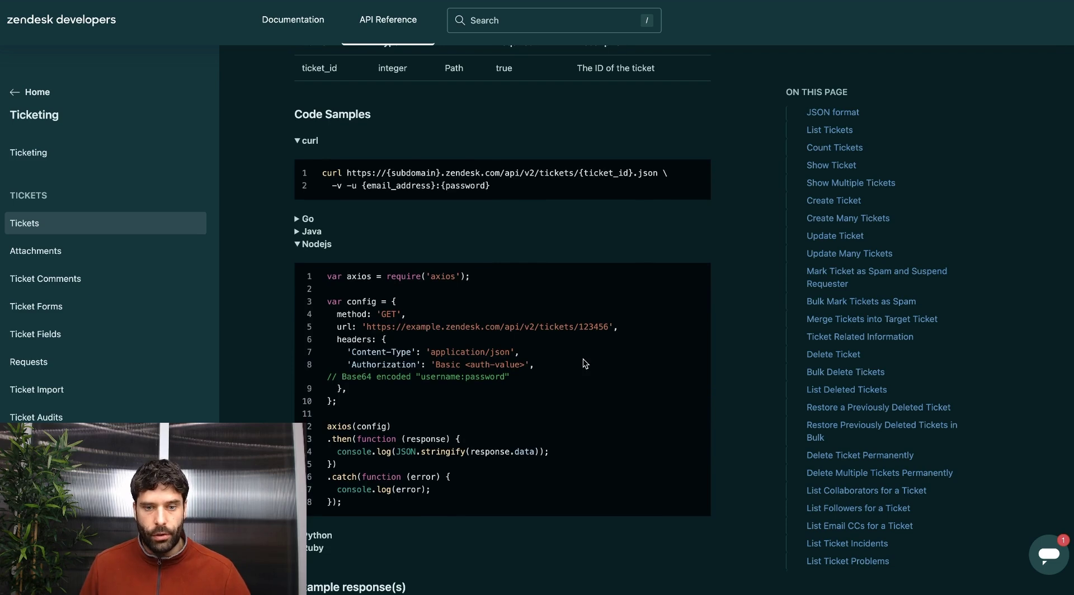
pyautogui.doubleClick(389, 314)
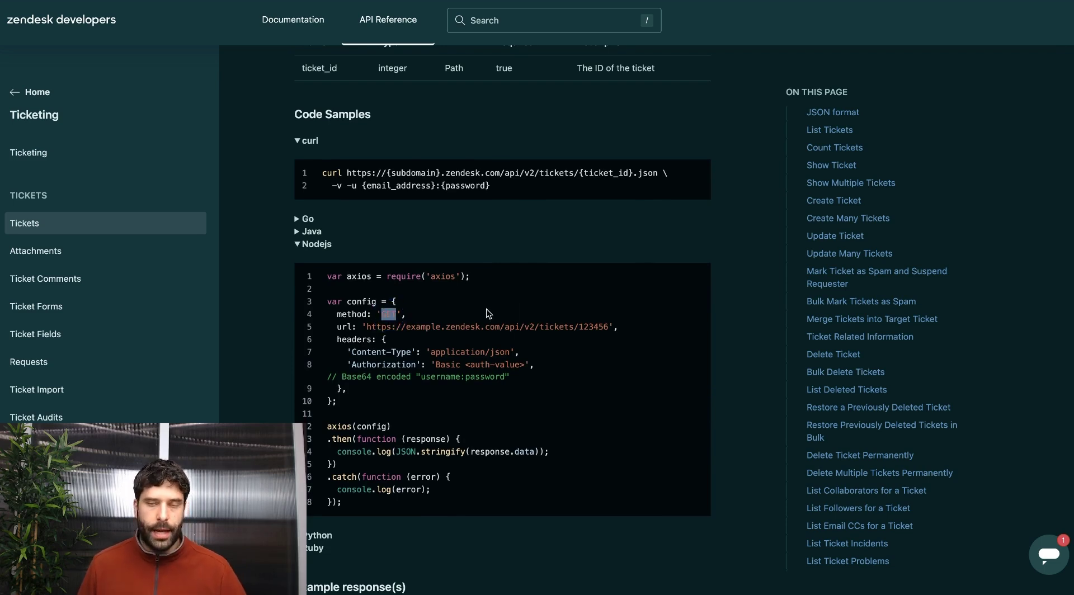
pyautogui.moveTo(367, 327); pyautogui.dragTo(611, 328)
pyautogui.moveTo(362, 352); pyautogui.dragTo(472, 366)
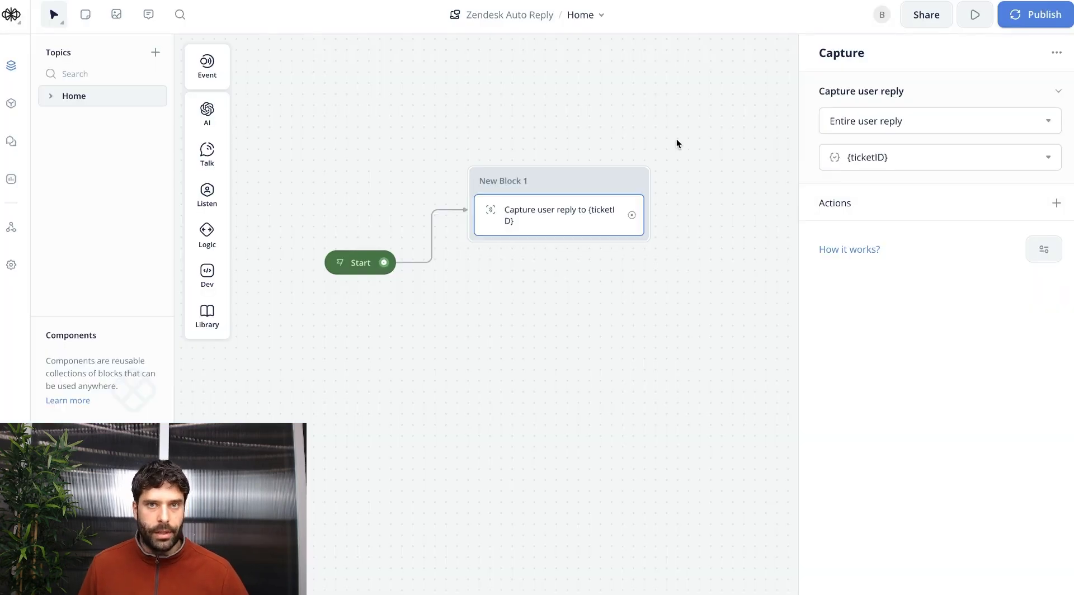
# Add a Dev > API step after Capture using the ticket URL with {ticketID} and the real subdomain.
pyautogui.moveTo(632, 215); pyautogui.dragTo(577, 193)
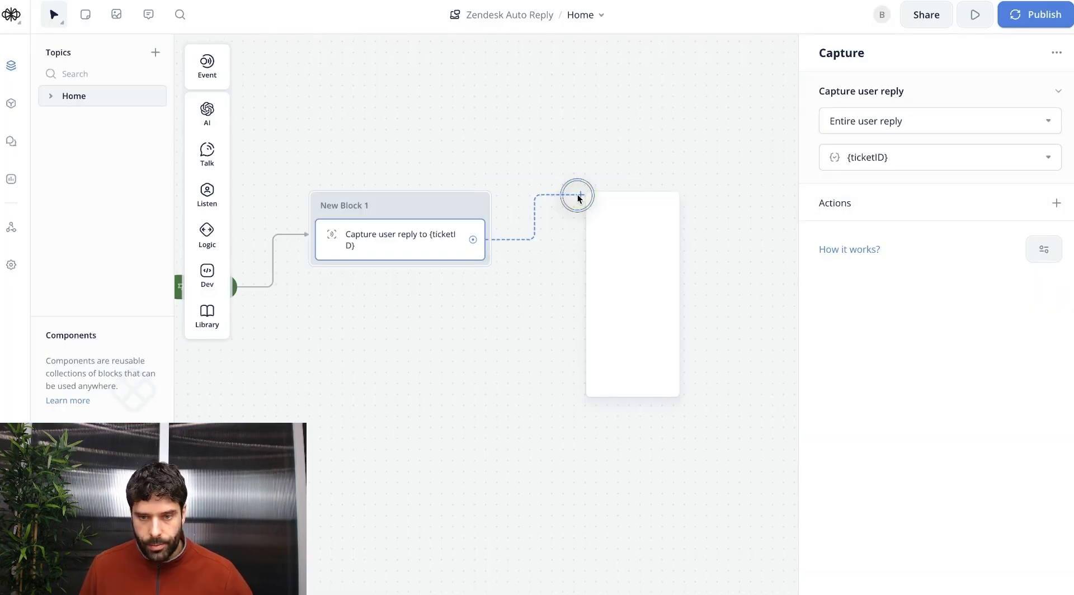
pyautogui.moveTo(671, 319)
pyautogui.click(719, 343)
pyautogui.moveTo(367, 326); pyautogui.dragTo(582, 326)
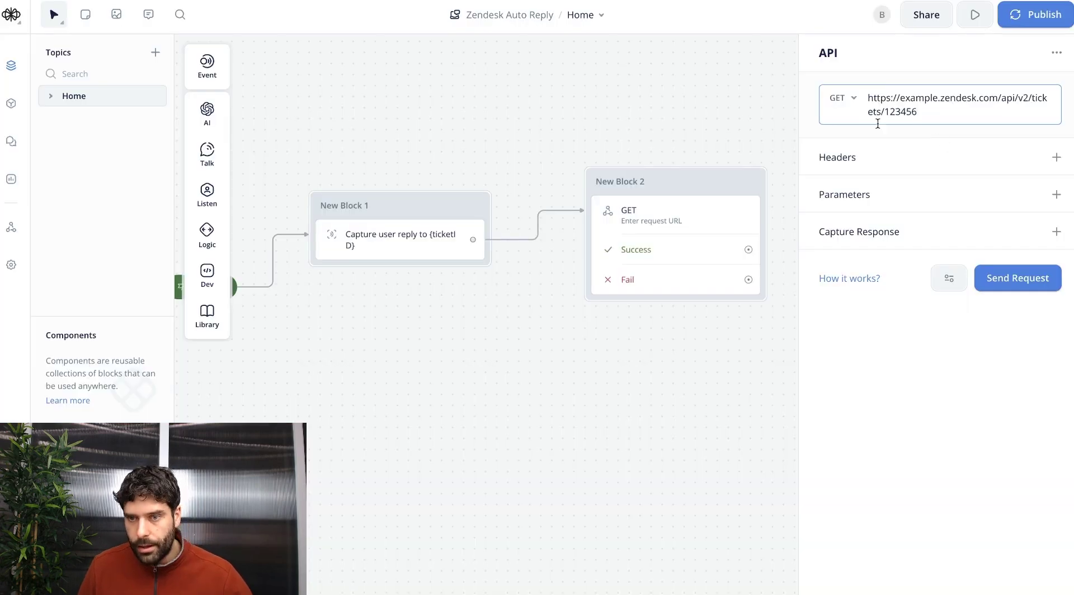
pyautogui.doubleClick(903, 112)
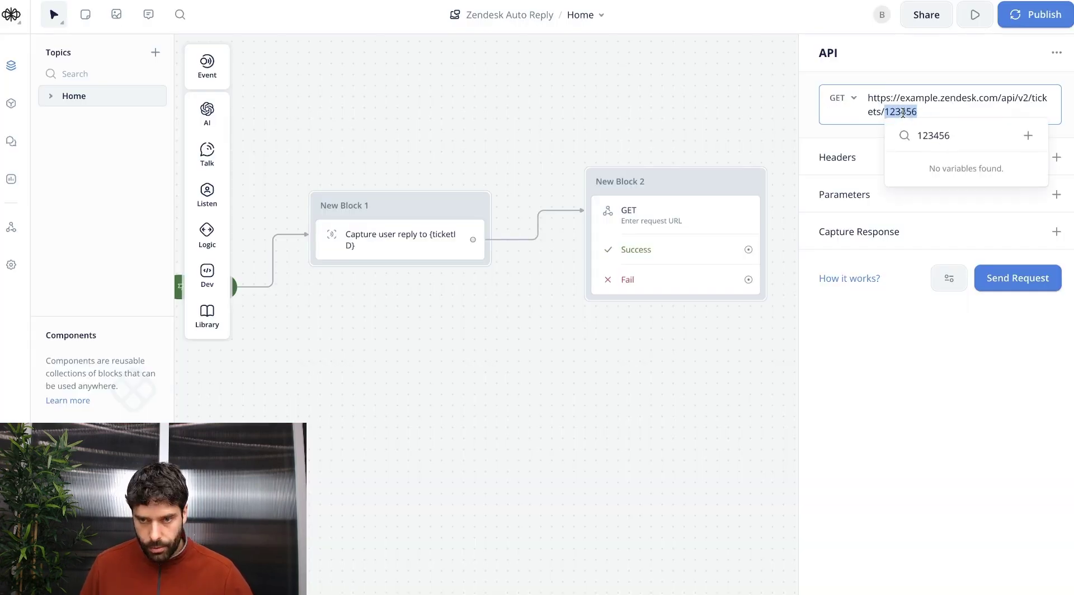
pyautogui.write('{ticket')
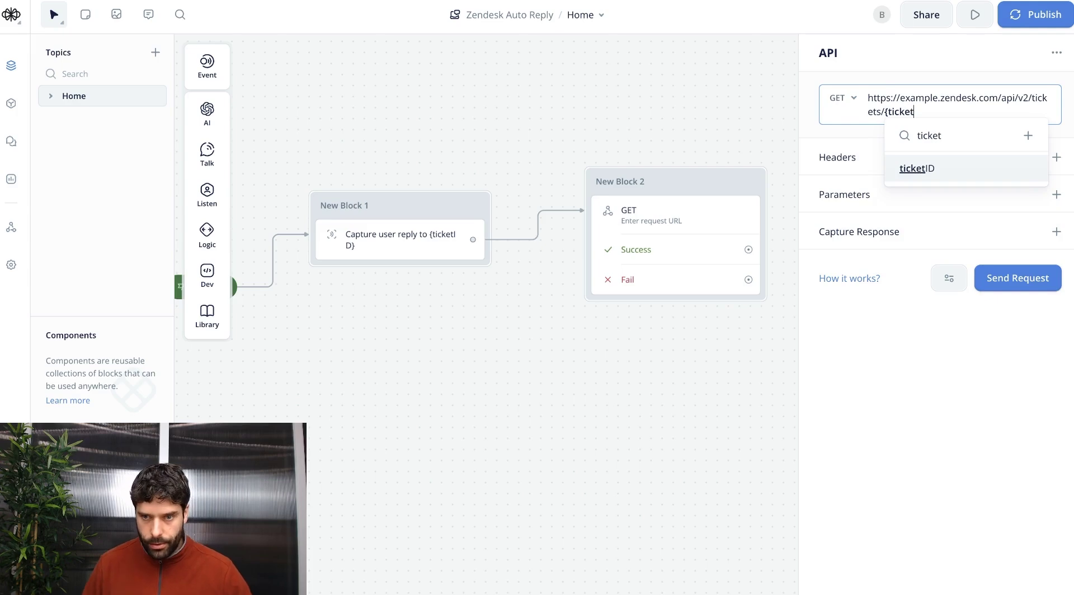
pyautogui.click(926, 168)
pyautogui.doubleClick(919, 99)
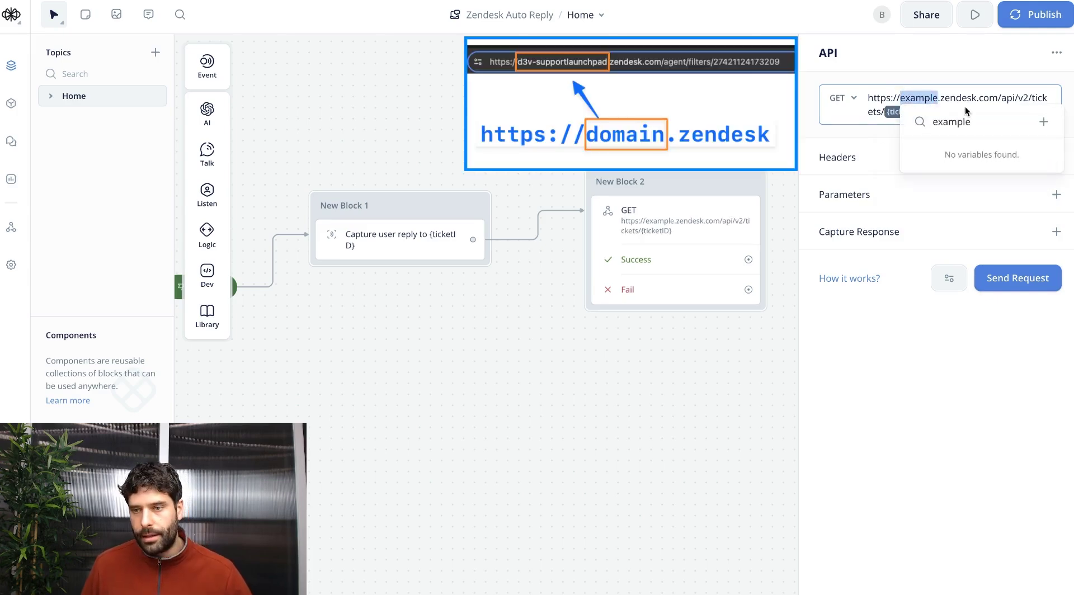
pyautogui.write('d3v-supportlaunchpad')
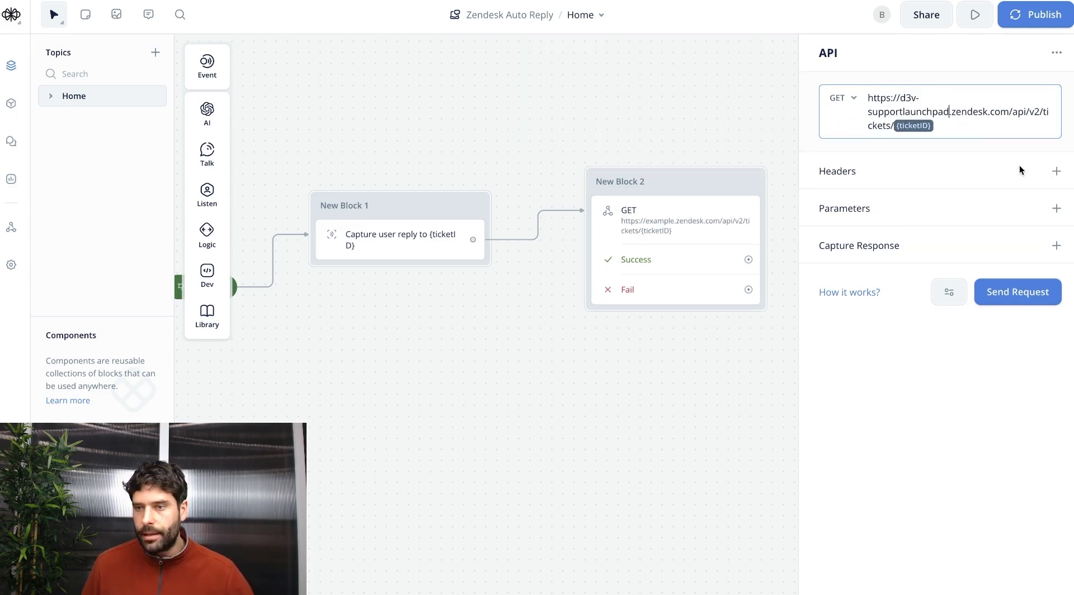
# Add a Content-Type: application/json header and an Authorization header with a Basic auth value.
pyautogui.click(1056, 169)
pyautogui.doubleClick(380, 347)
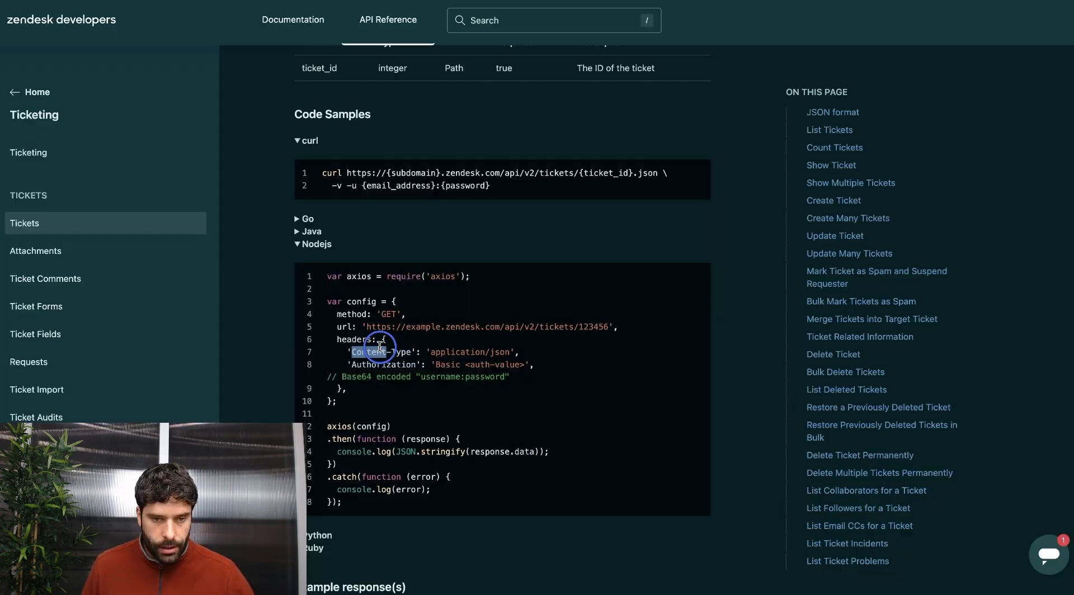
pyautogui.moveTo(380, 347); pyautogui.dragTo(413, 352)
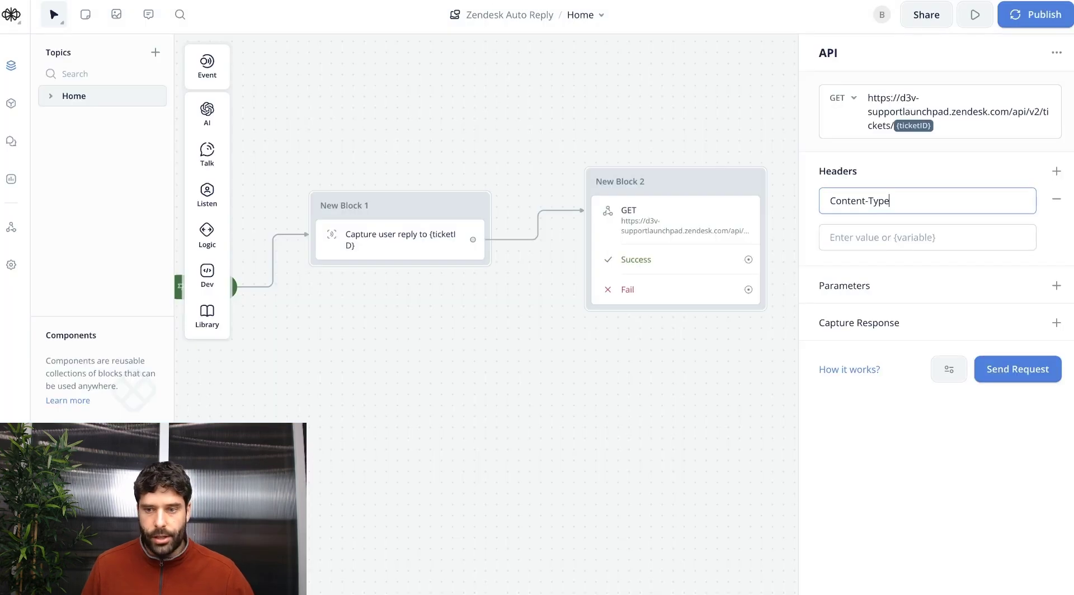
pyautogui.hotkey('ctrl', 'v')
pyautogui.press('Return')
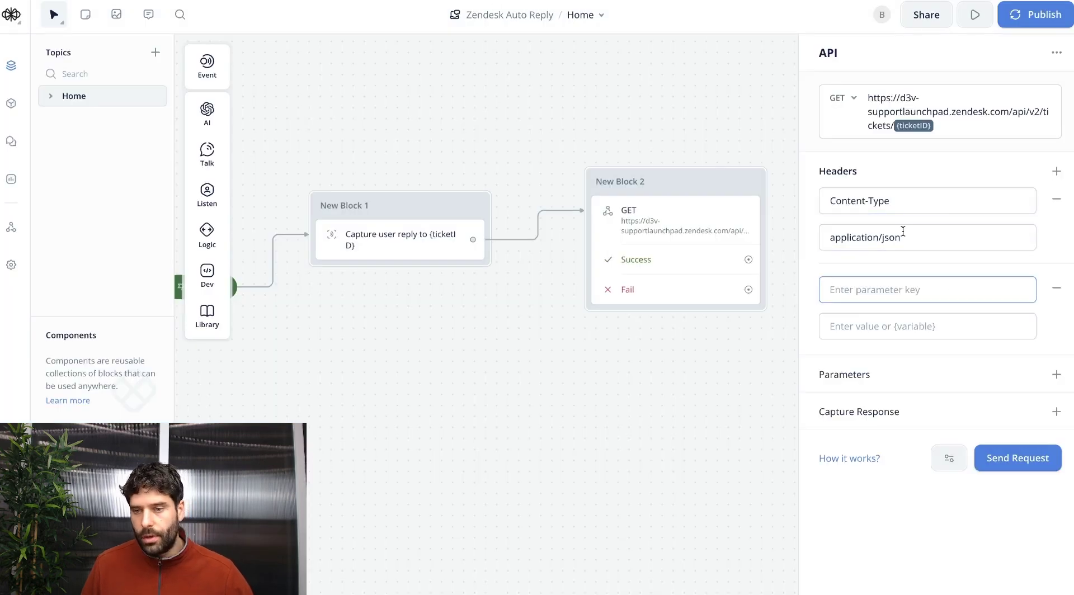
pyautogui.doubleClick(369, 365)
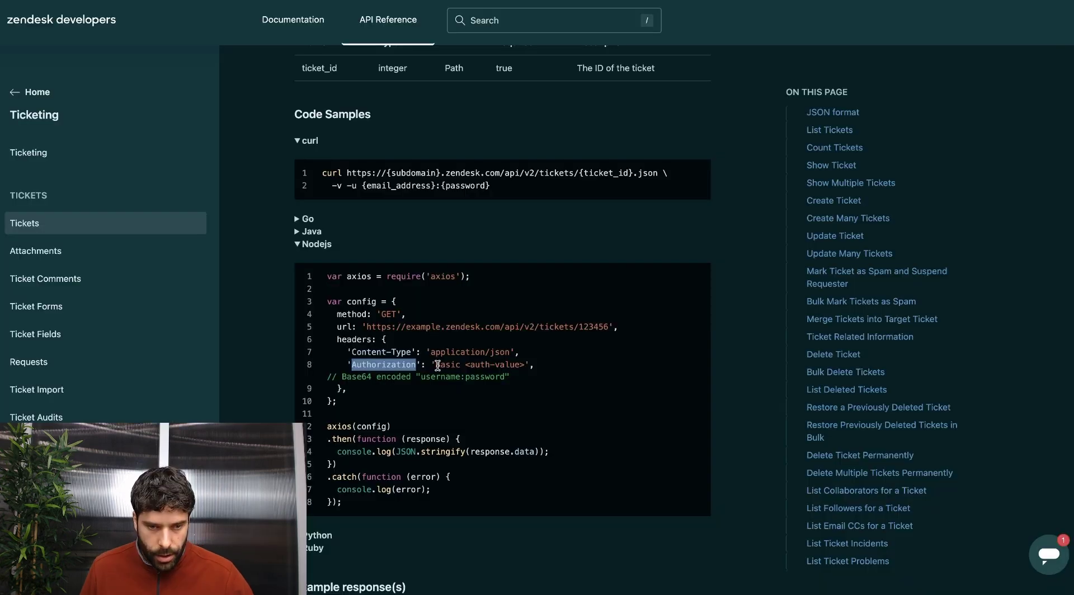
pyautogui.moveTo(435, 364); pyautogui.dragTo(514, 367)
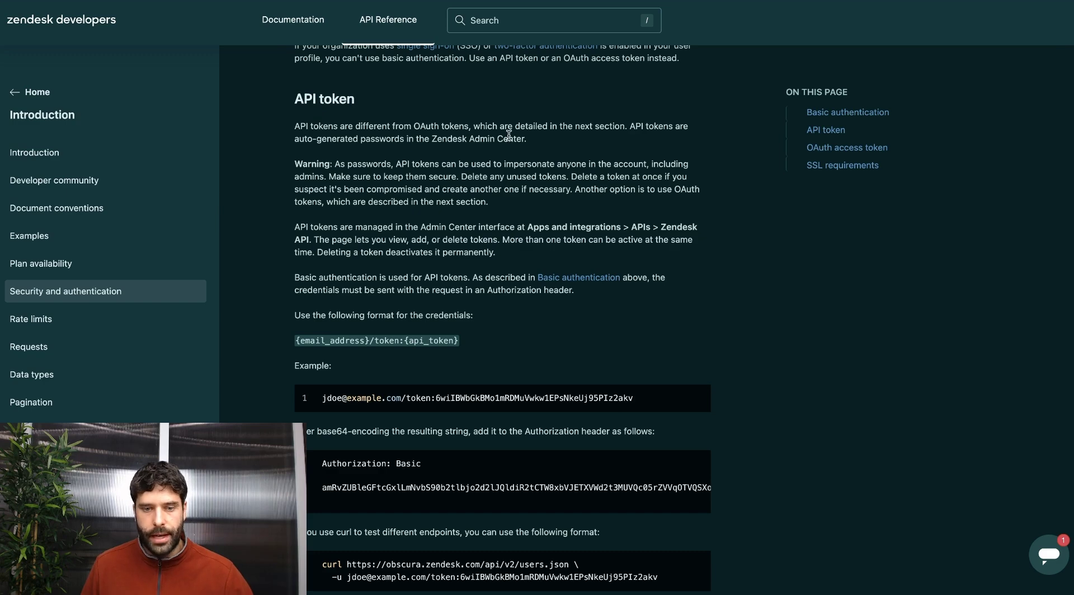
# Paste the API token credential format into the Base64 encoder, replacing {email_address} with the agent's email.
pyautogui.moveTo(458, 340); pyautogui.dragTo(297, 339)
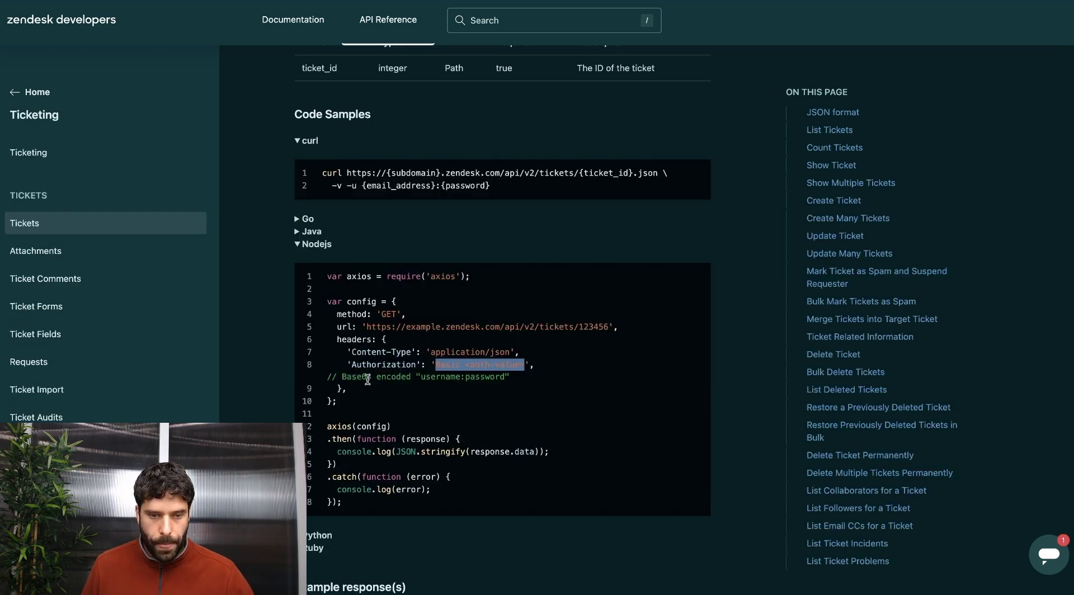
pyautogui.moveTo(339, 377); pyautogui.dragTo(412, 377)
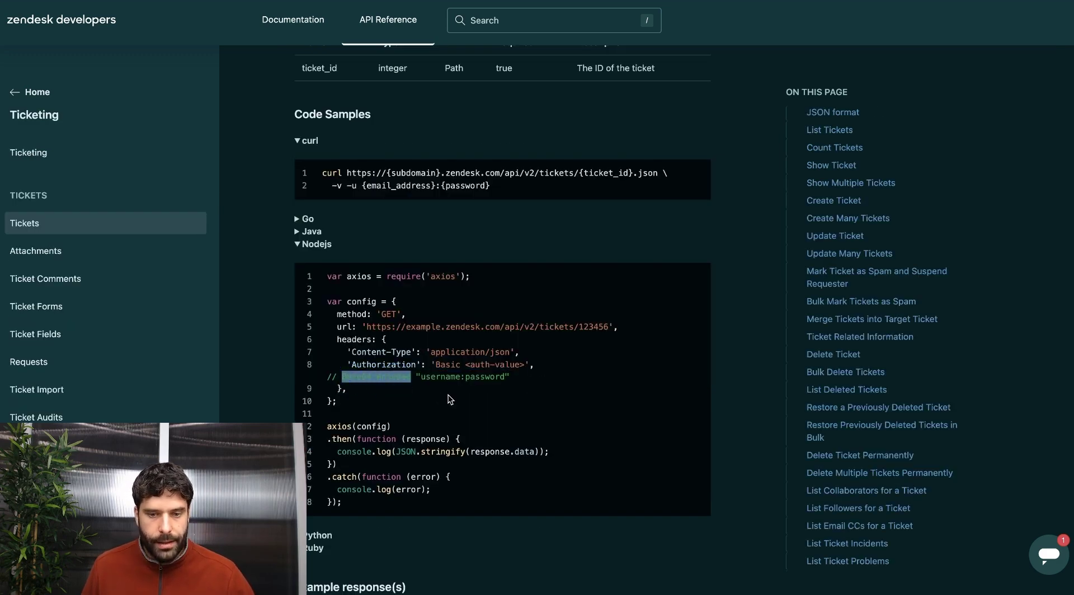
pyautogui.click(448, 399)
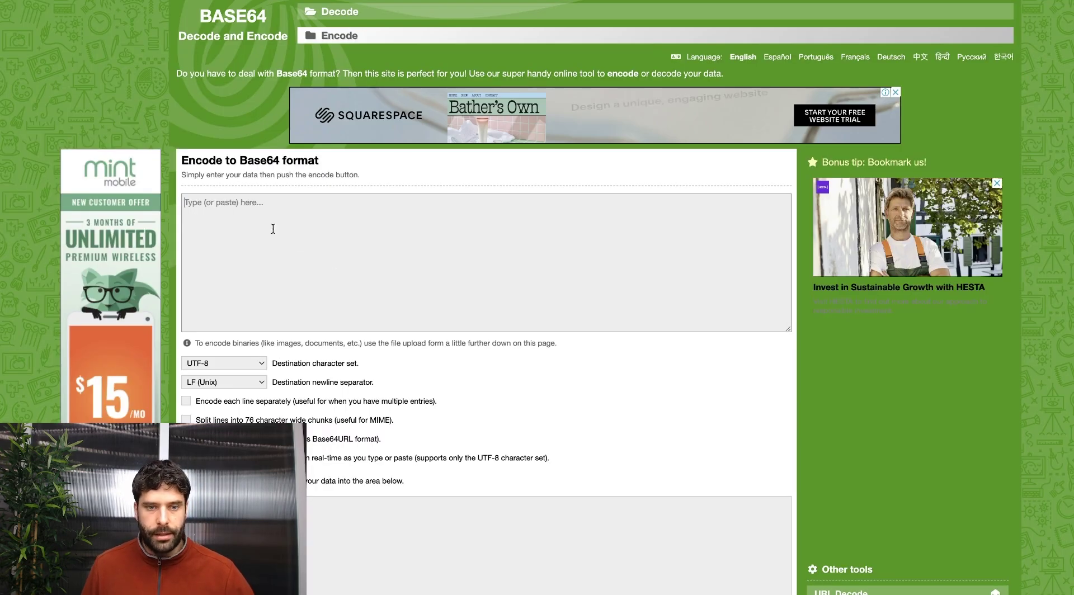
pyautogui.press('super+v')
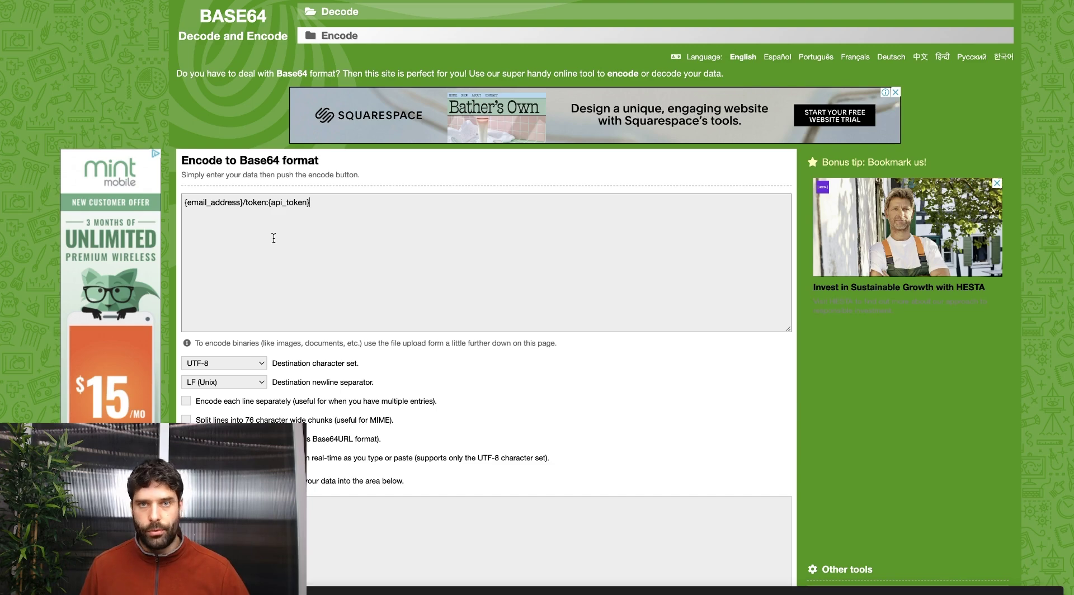
pyautogui.moveTo(185, 202); pyautogui.dragTo(244, 202)
pyautogui.press('super+v')
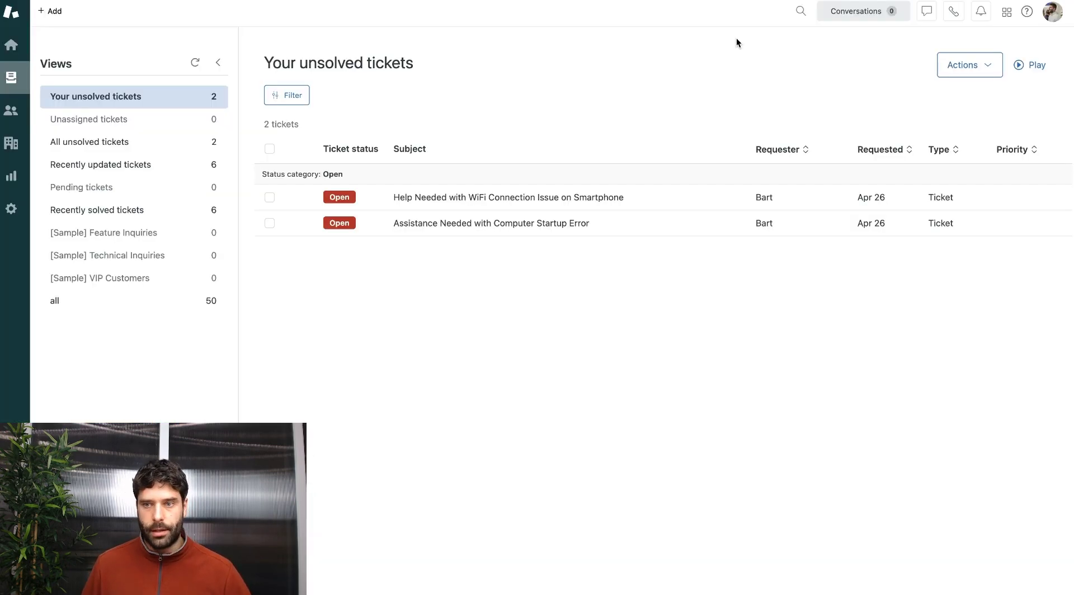
# In Admin Center's Zendesk API settings, add an API token described 'Zendesk <> Make Integration' and copy it.
pyautogui.click(977, 18)
pyautogui.click(906, 348)
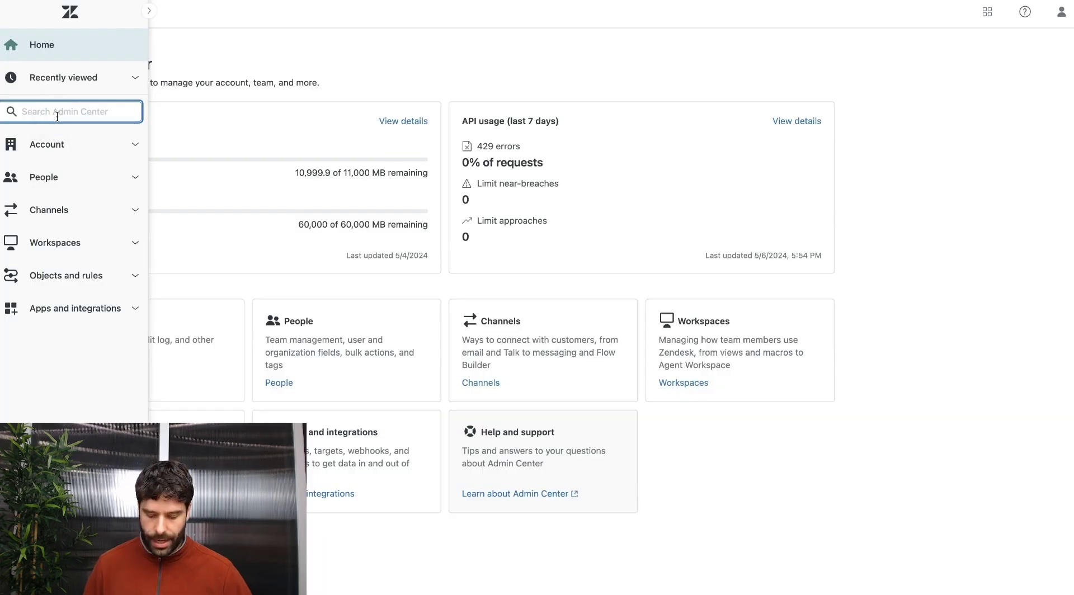
pyautogui.write('api')
pyautogui.click(49, 378)
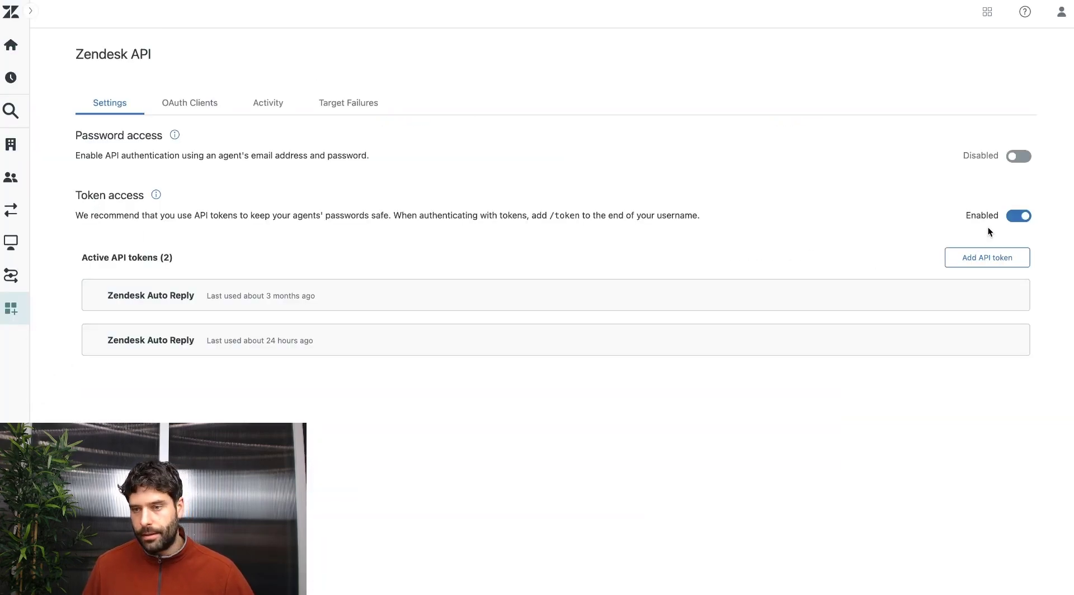
pyautogui.click(983, 257)
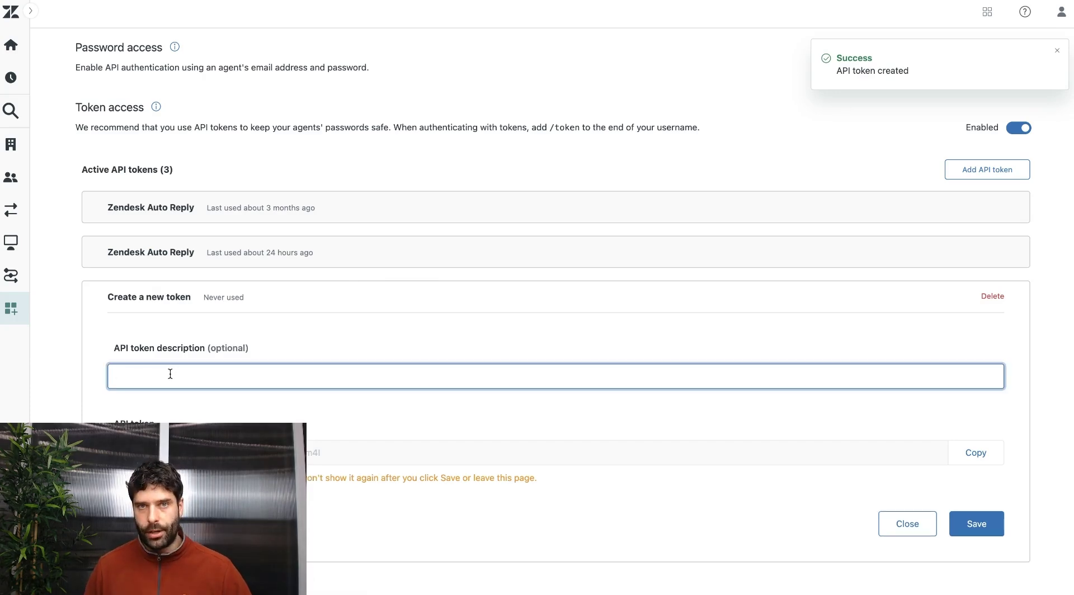
pyautogui.write('Zendesk <> Make Integration')
pyautogui.click(973, 458)
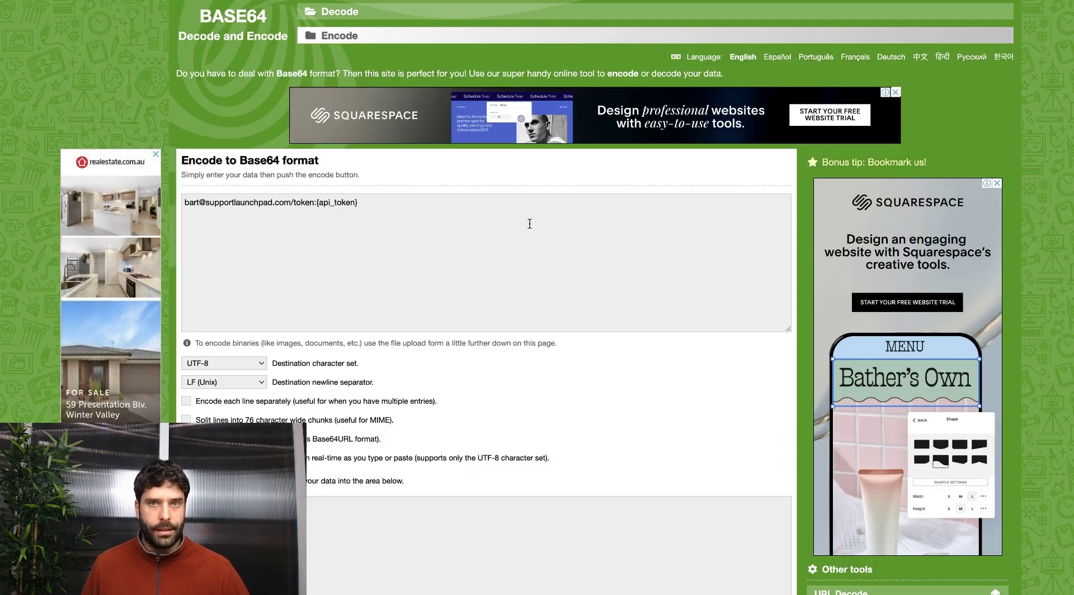
# Replace the {api_token} placeholder with the new token and select the Base64-encoded output.
pyautogui.click(528, 226)
pyautogui.moveTo(358, 203); pyautogui.dragTo(317, 203)
pyautogui.press('super+v')
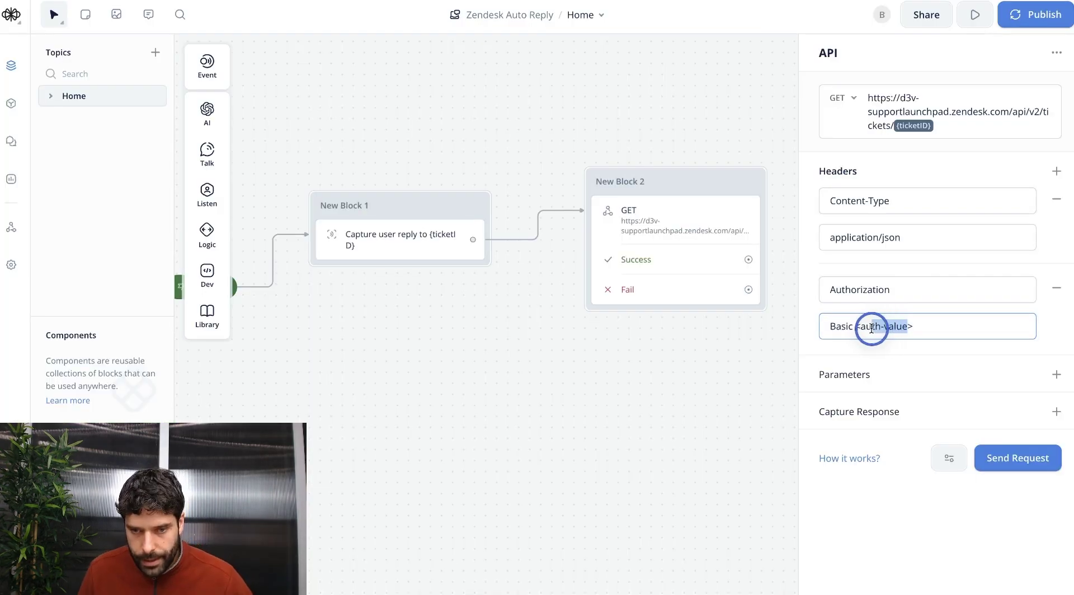
pyautogui.moveTo(868, 329); pyautogui.dragTo(861, 329)
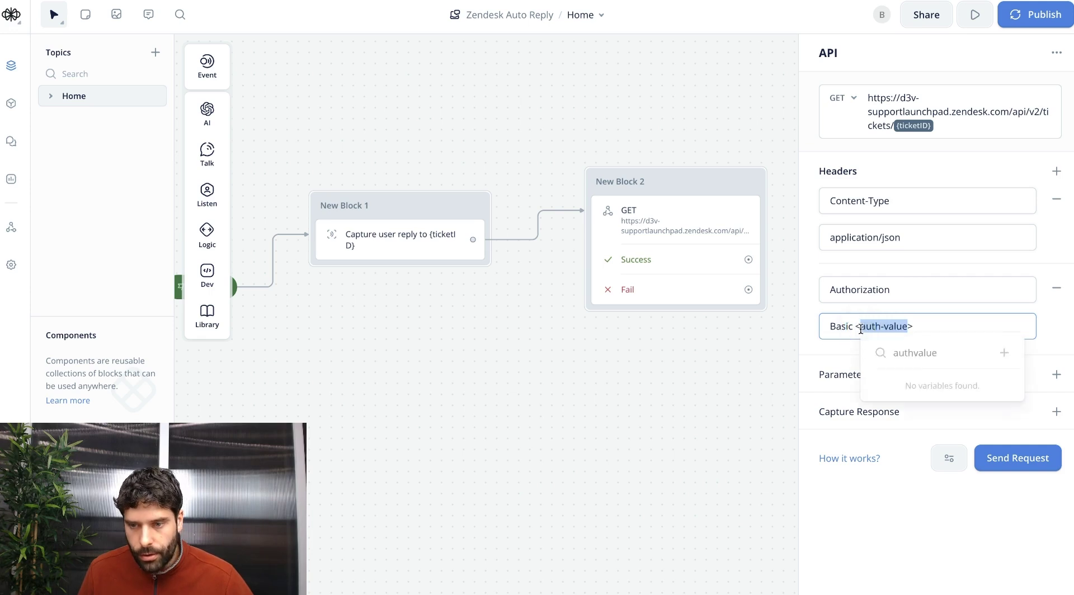
# Put the encoded credentials in the Authorization header and test the request with ticketID 45.
pyautogui.press('super+v')
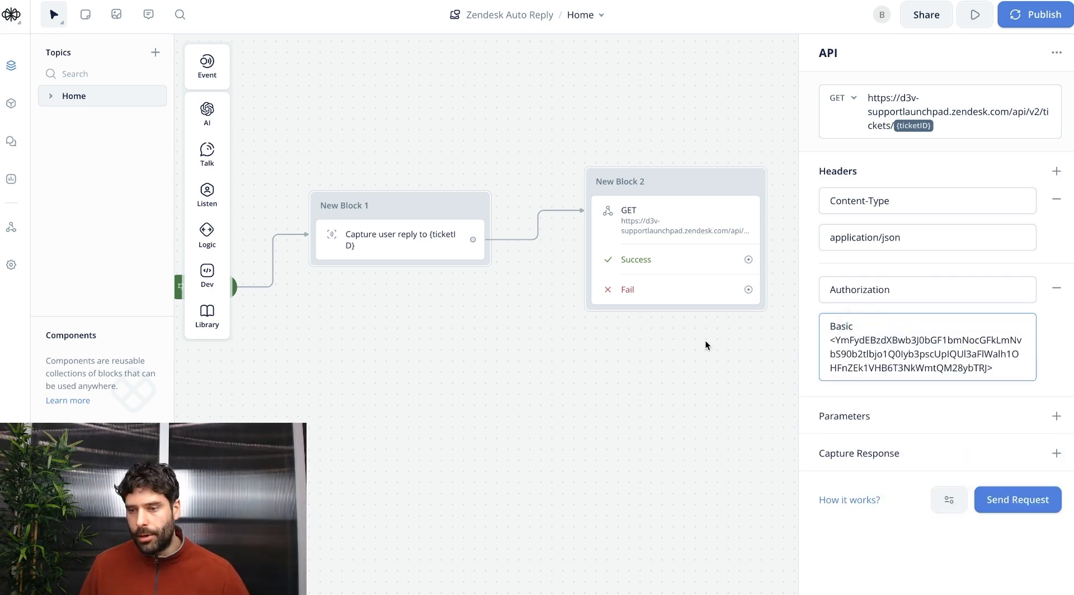
pyautogui.click(1017, 504)
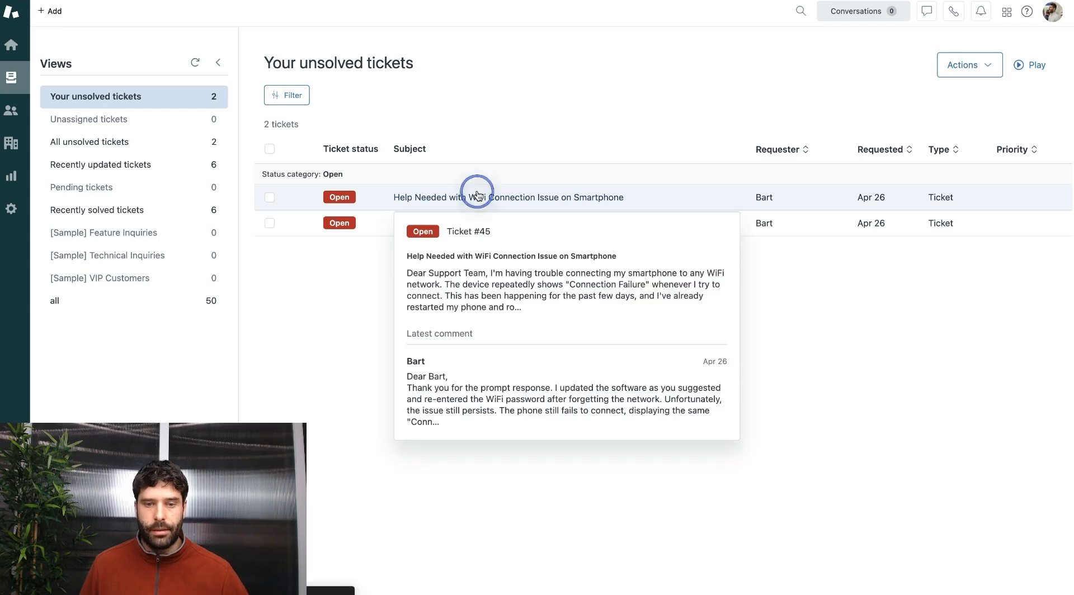
pyautogui.click(470, 197)
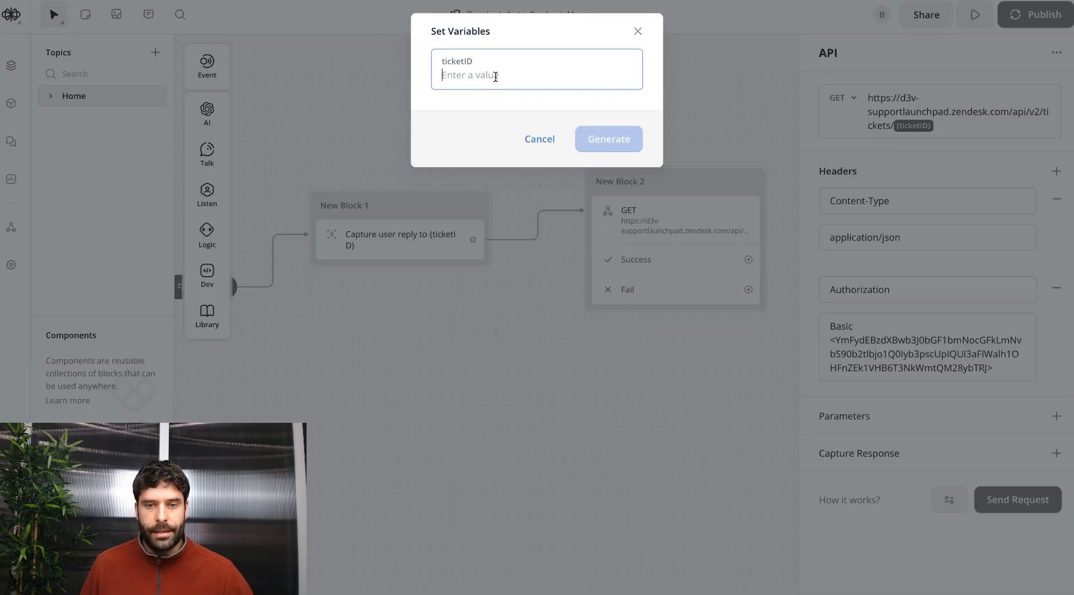
pyautogui.press('super+v')
pyautogui.click(610, 137)
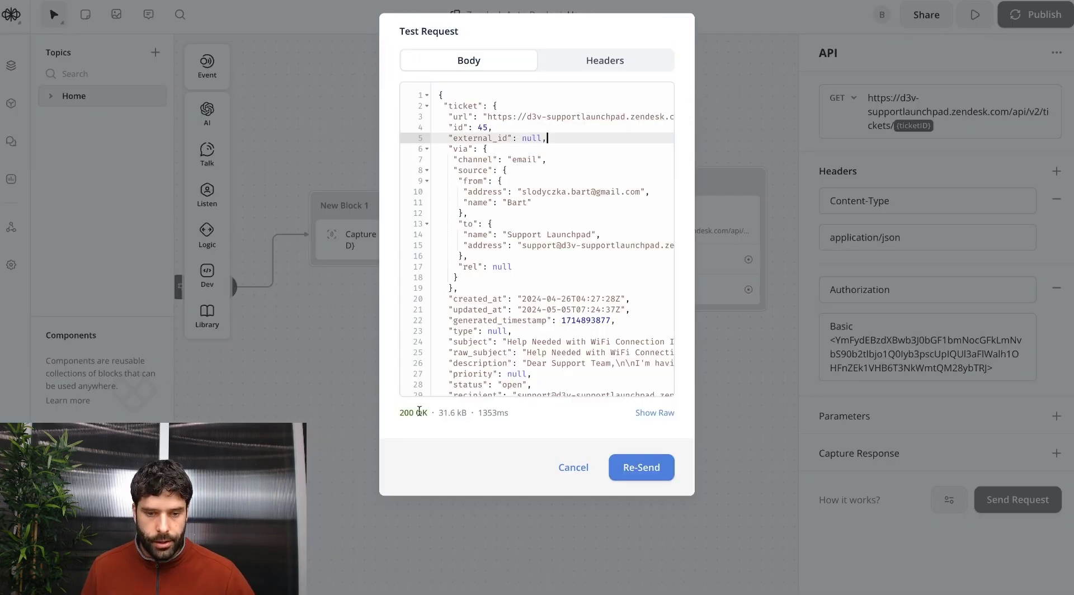
# Review the 200 OK response: the ticket object, email channel, requester email, name and other fields.
pyautogui.click(487, 107)
pyautogui.doubleClick(465, 106)
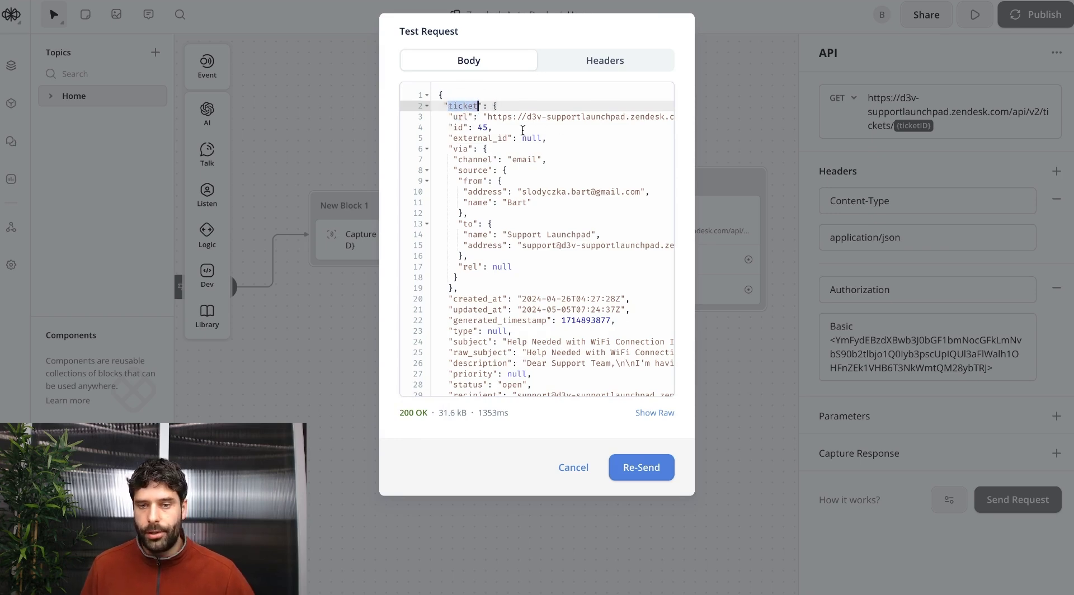
pyautogui.click(485, 129)
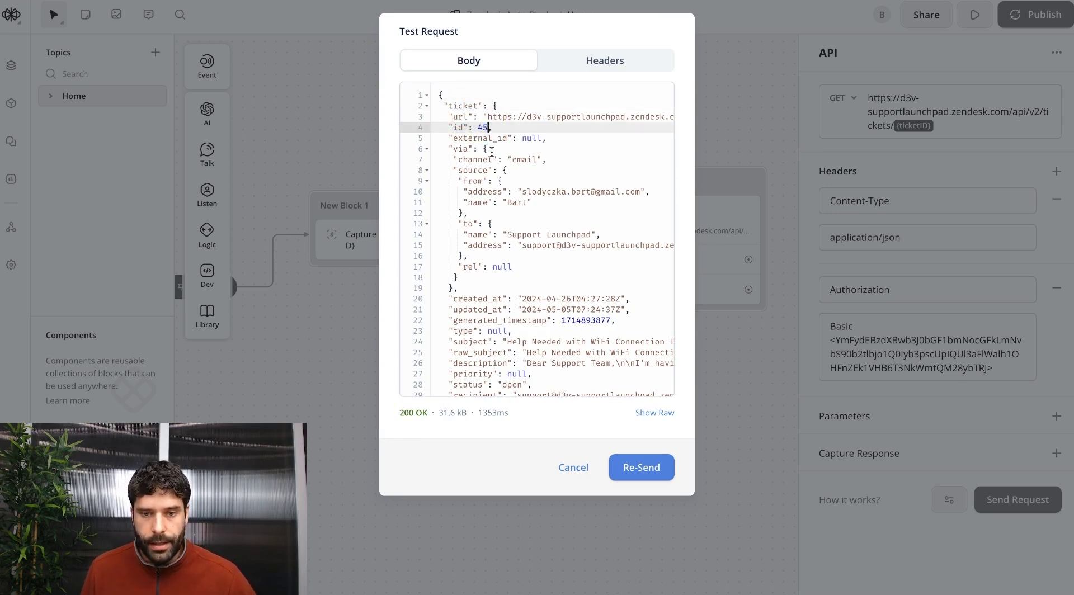
pyautogui.moveTo(463, 160); pyautogui.dragTo(538, 160)
pyautogui.moveTo(468, 192); pyautogui.dragTo(645, 192)
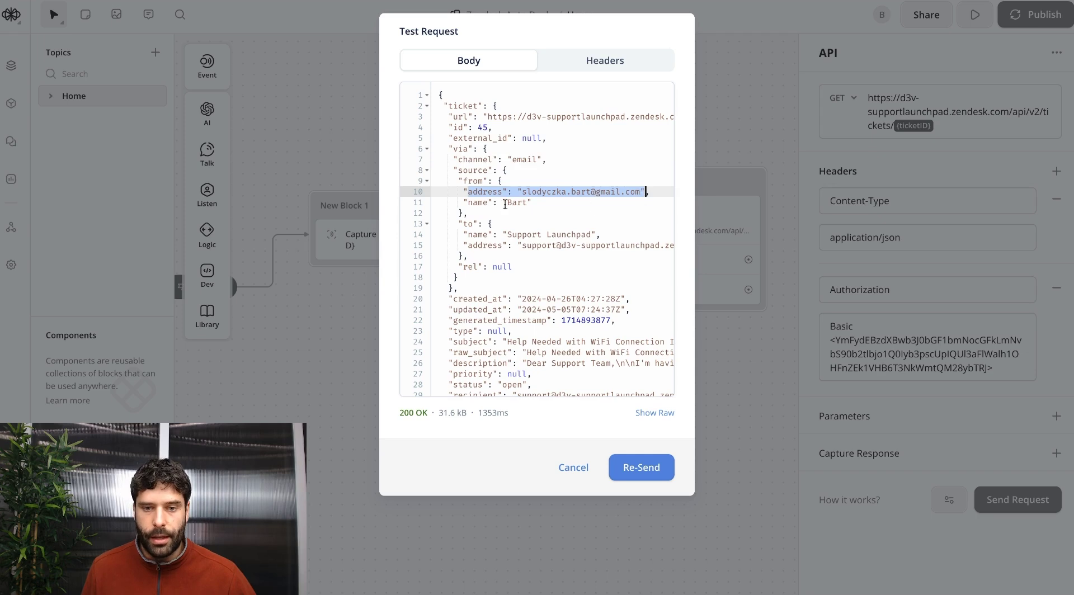
pyautogui.moveTo(470, 203); pyautogui.dragTo(580, 209)
pyautogui.scroll(-3, 580, 260)
pyautogui.moveTo(447, 174); pyautogui.dragTo(671, 176)
pyautogui.moveTo(448, 196); pyautogui.dragTo(651, 200)
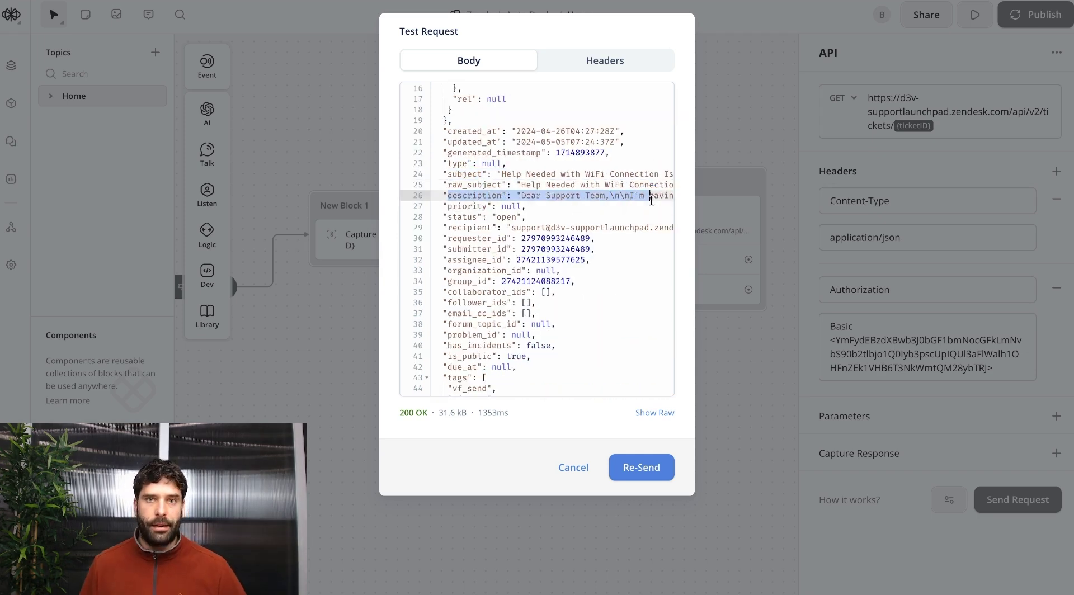
pyautogui.moveTo(445, 206); pyautogui.dragTo(562, 344)
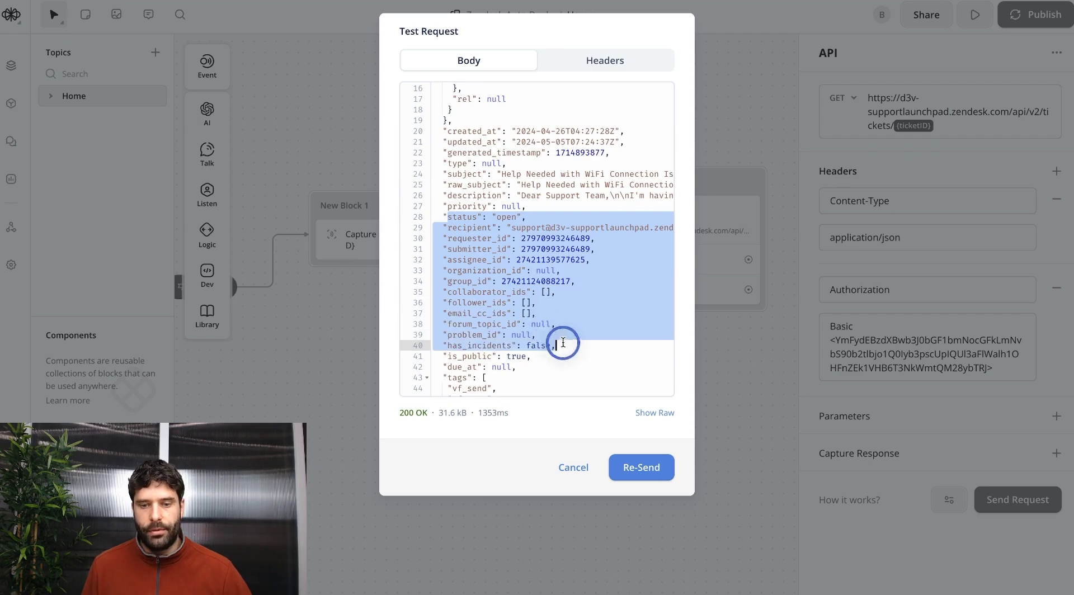
# Close the test and capture response.ticket.subject into a new {ticketSubject} variable.
pyautogui.click(966, 394)
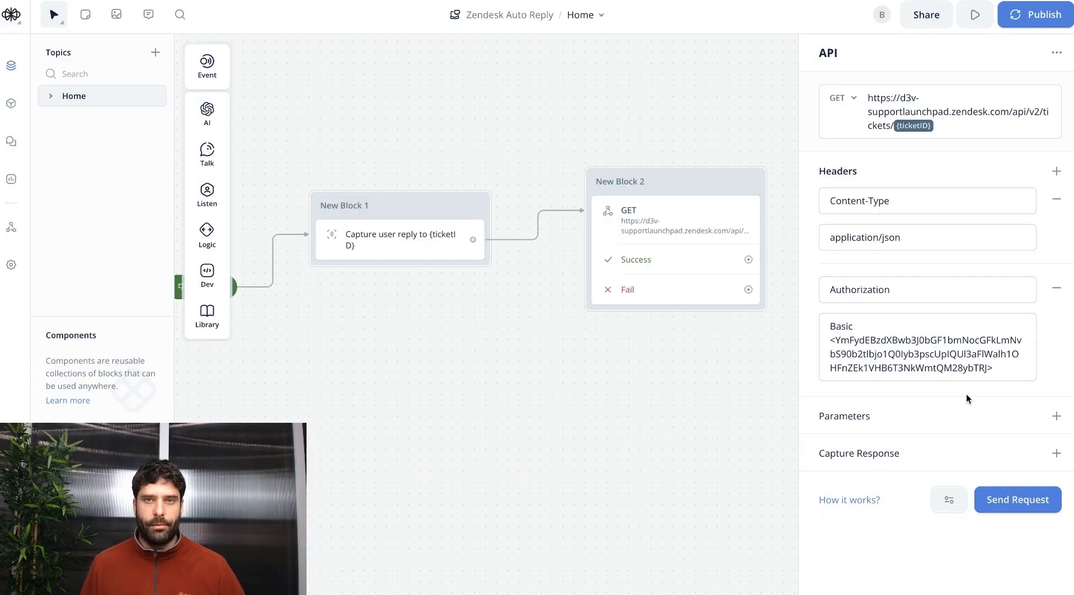
pyautogui.click(1056, 453)
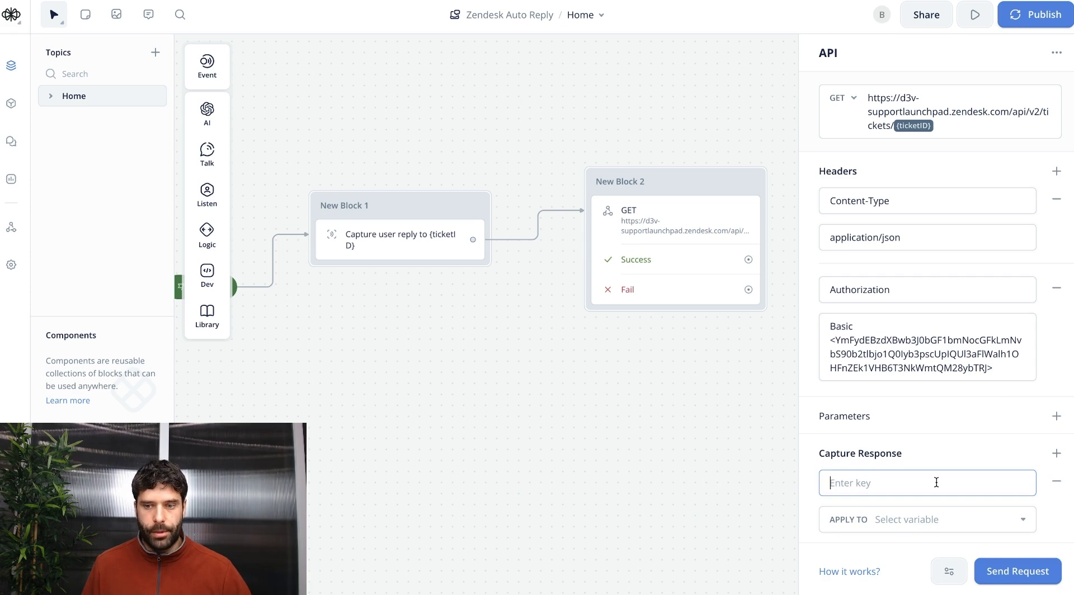
pyautogui.write('response.ticket.su')
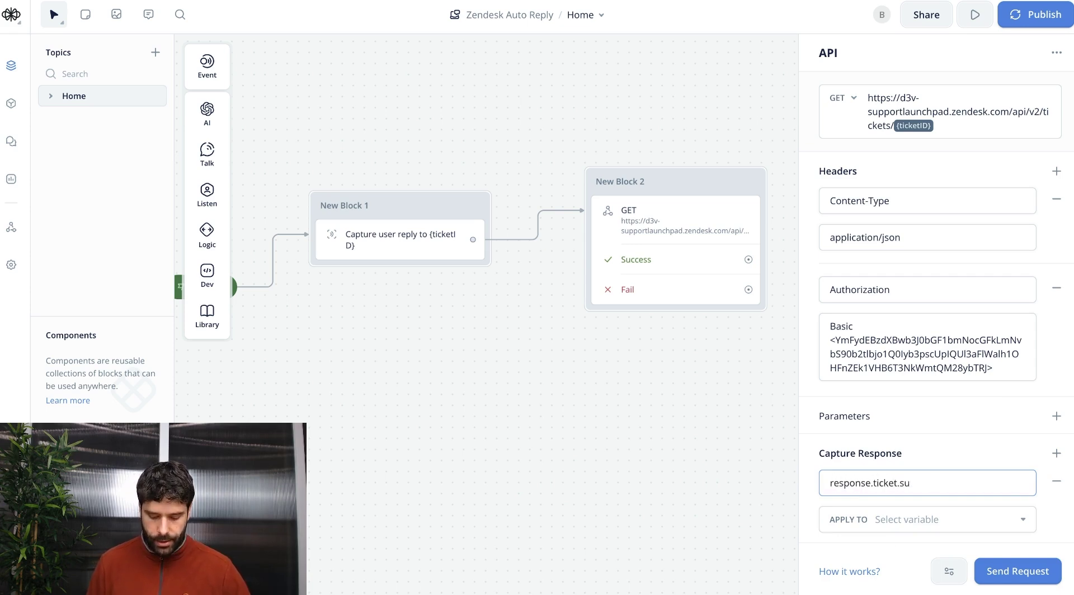
pyautogui.click(909, 520)
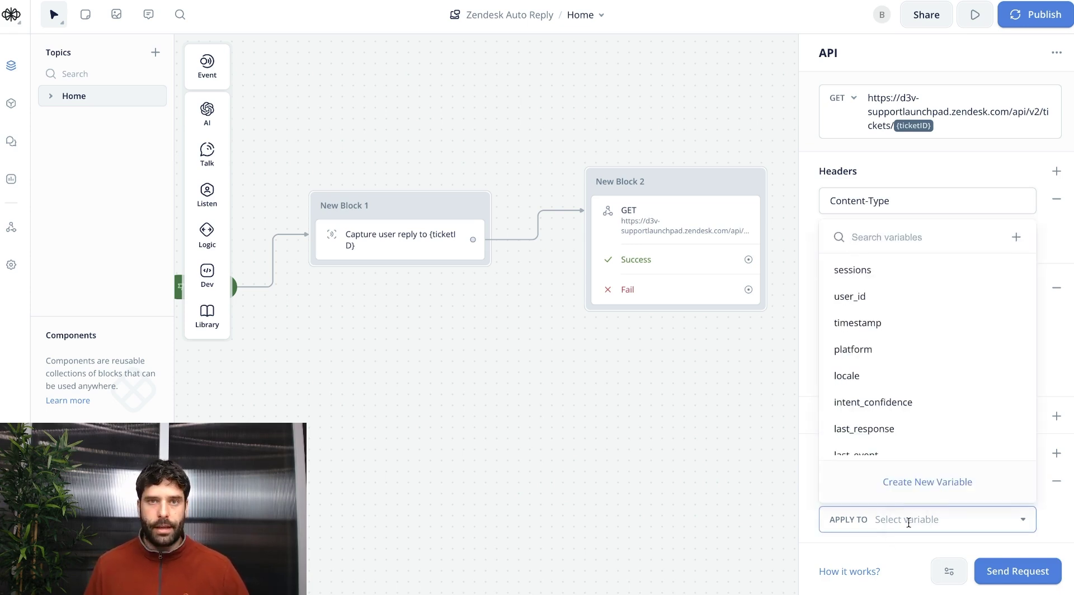
pyautogui.write('ticketSubject')
pyautogui.click(914, 482)
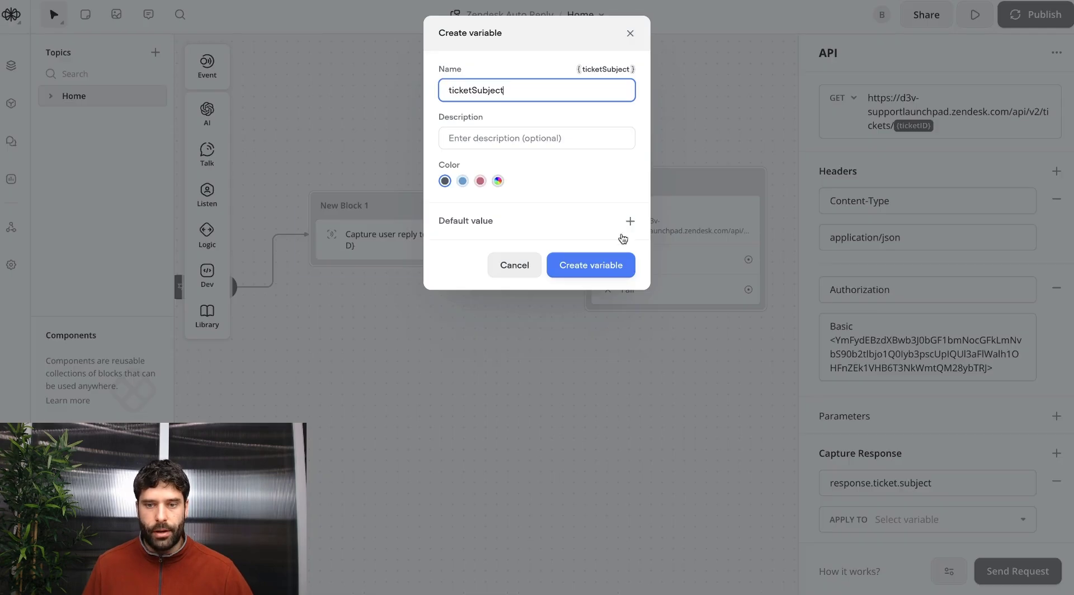
pyautogui.click(585, 272)
# Capture the ticket description into new {ticketDescription} and the channel into new {ticketChannel}.
pyautogui.click(895, 480)
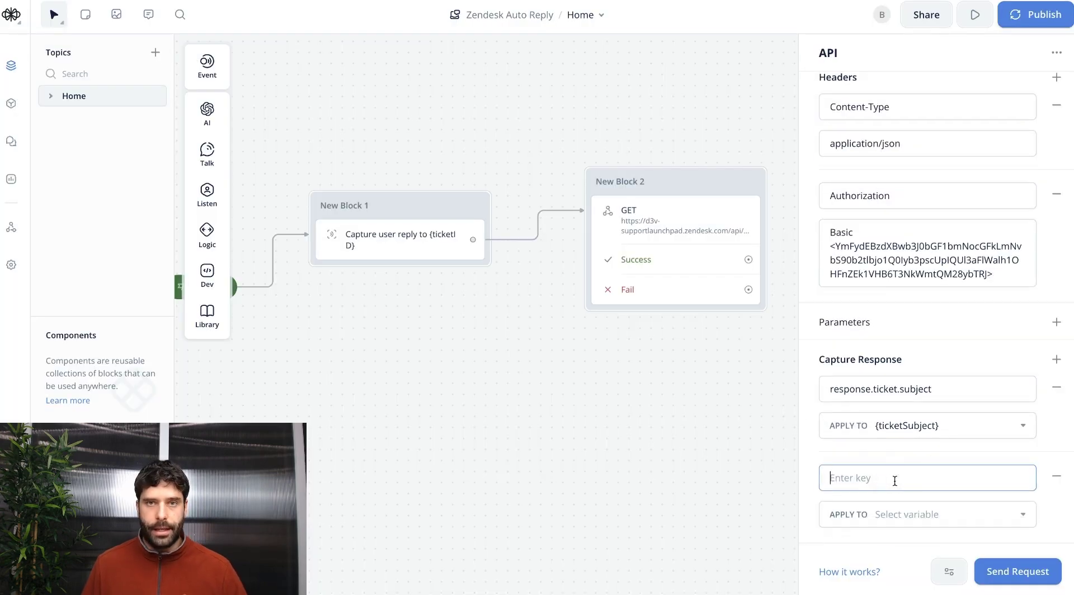
pyautogui.write('response.ticket.descript')
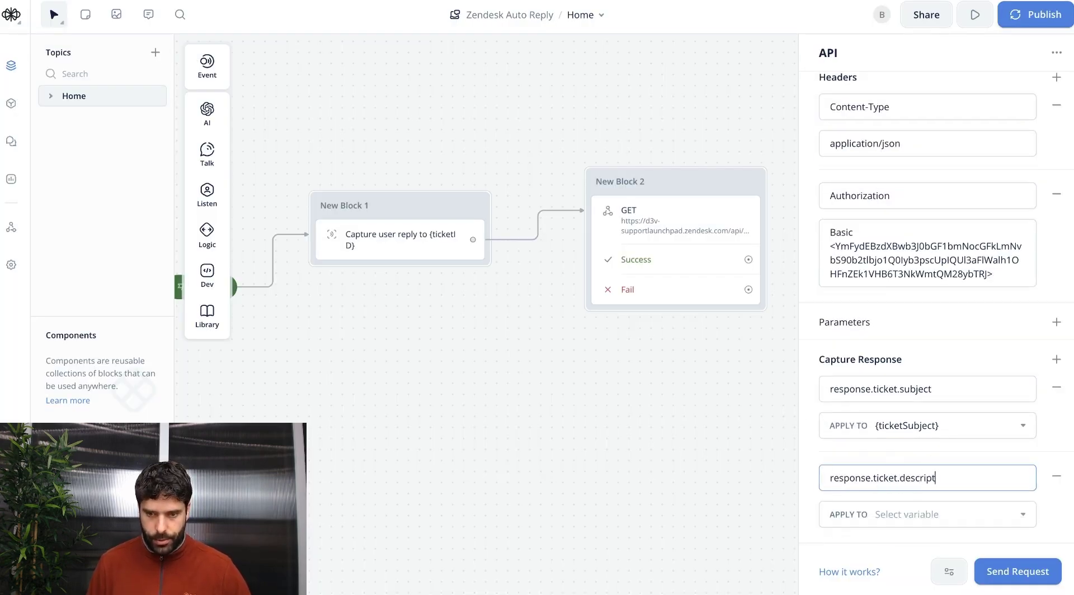
pyautogui.click(924, 514)
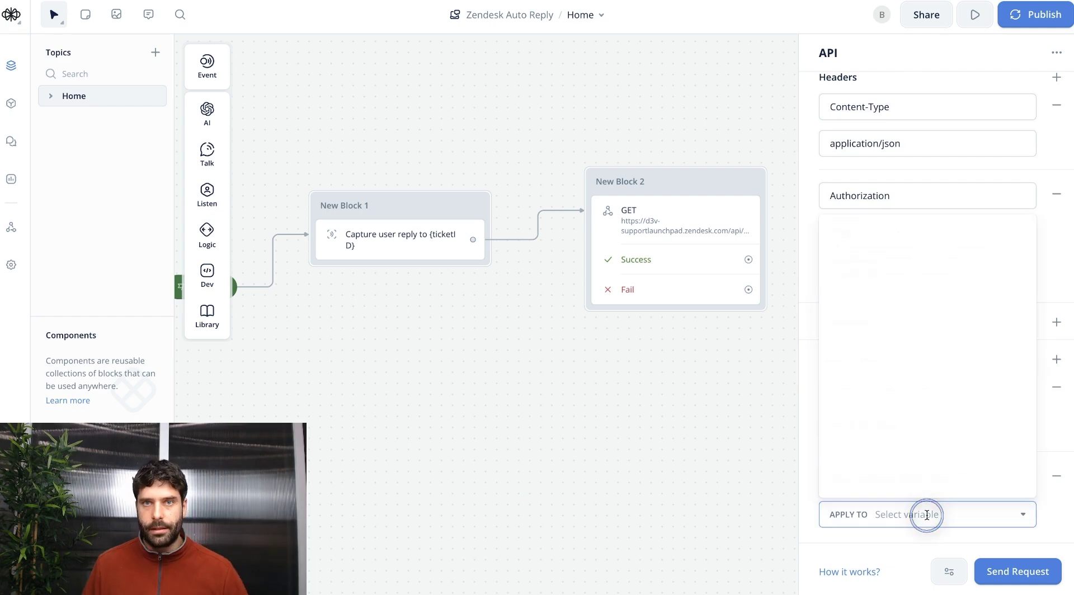
pyautogui.click(896, 475)
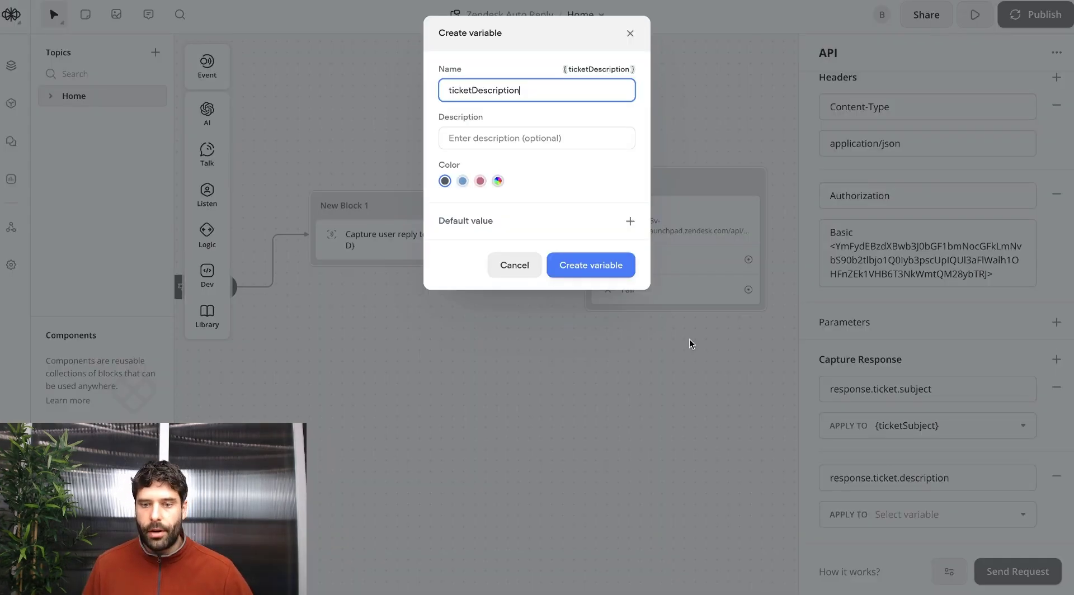
pyautogui.click(590, 264)
pyautogui.write('response.ticket.via.cha')
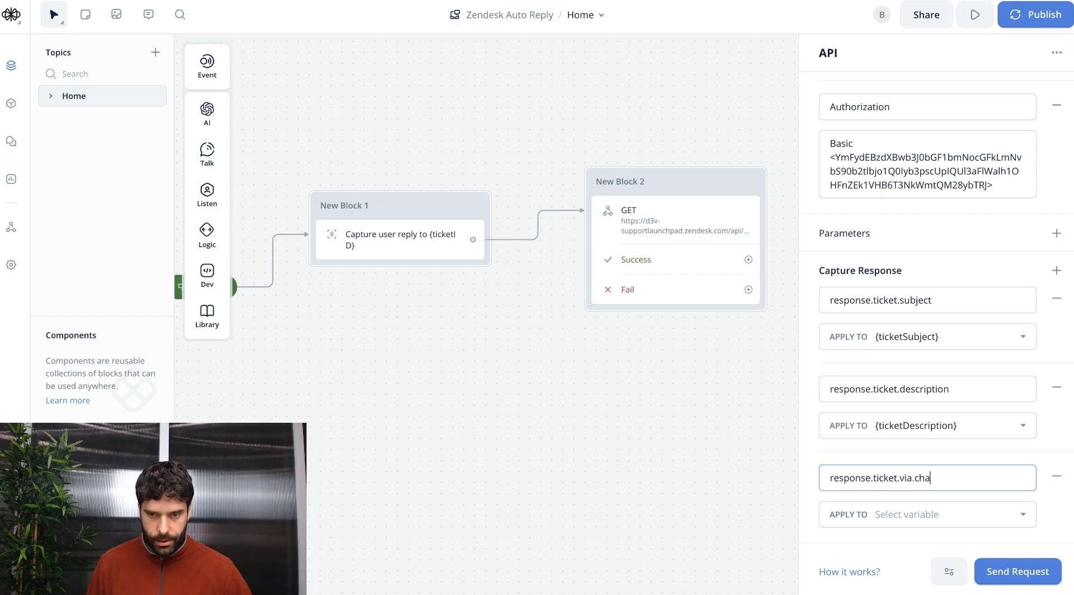
pyautogui.click(937, 512)
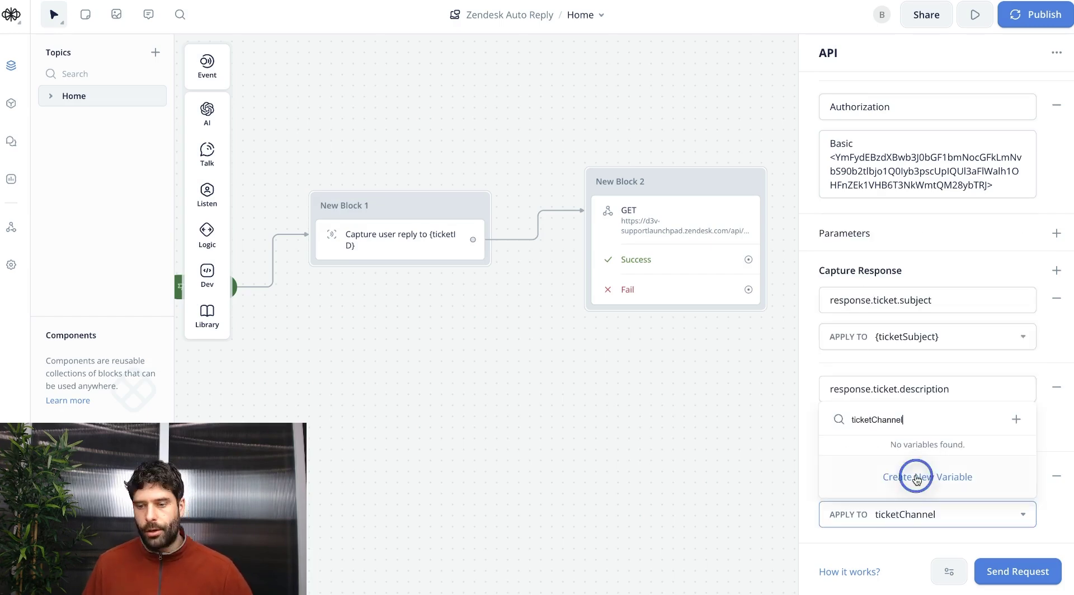
pyautogui.click(946, 474)
pyautogui.click(591, 268)
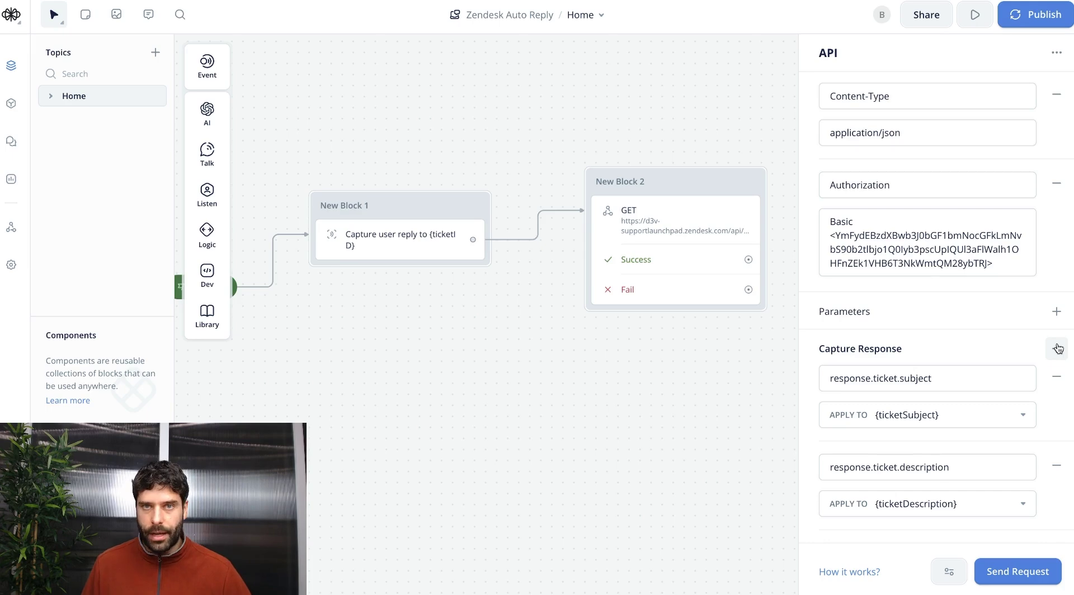
# Capture response.ticket.via.source.from.address into a new {customerEmail} variable.
pyautogui.click(1058, 349)
pyautogui.write('response.ticket.via.source')
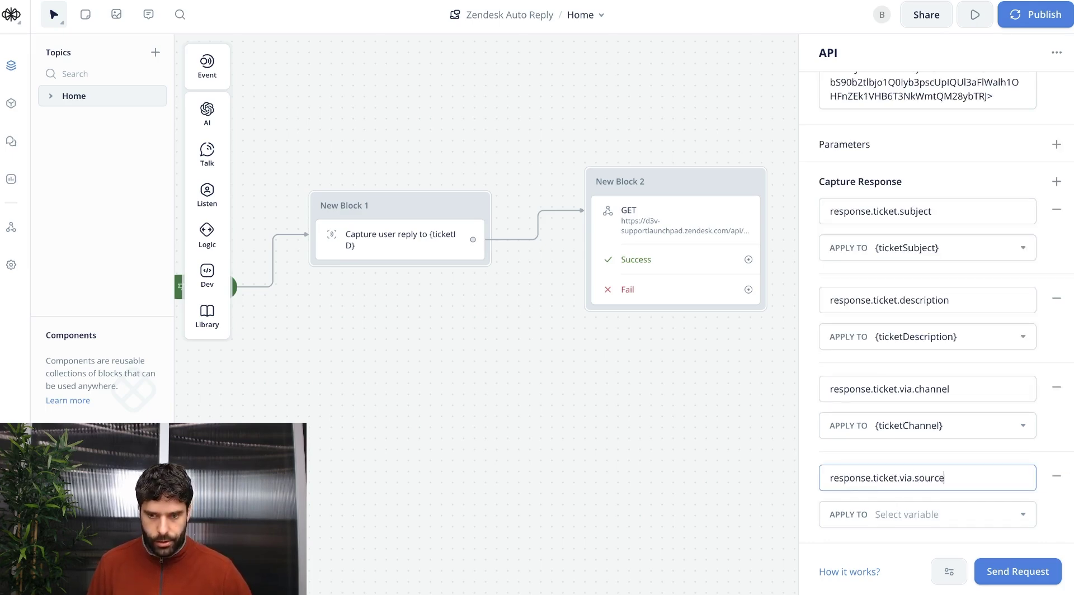
pyautogui.write('.from.addr')
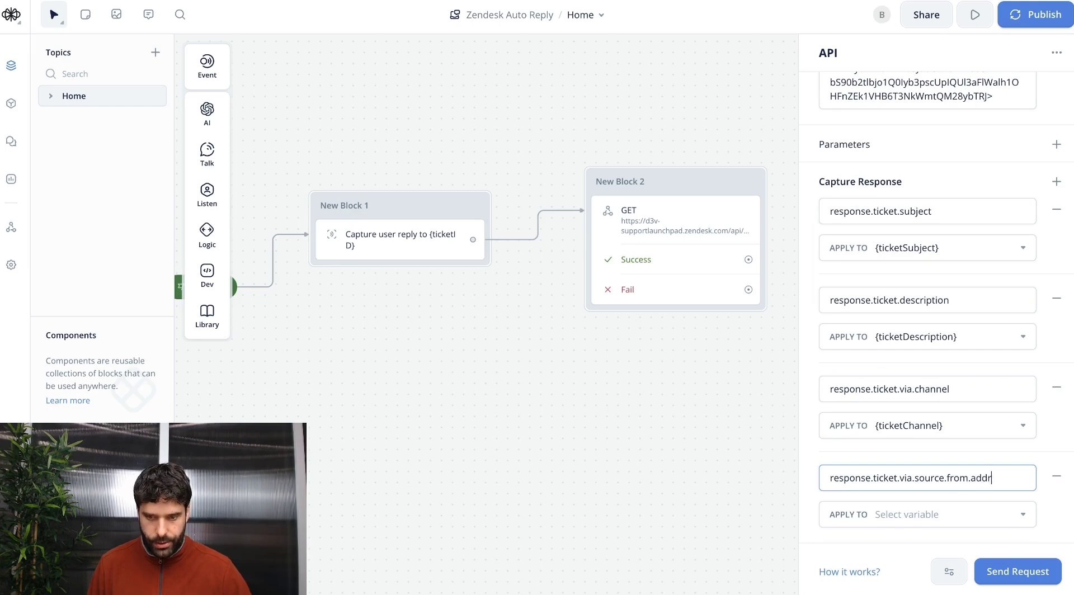
pyautogui.click(926, 515)
pyautogui.write('customerEmail')
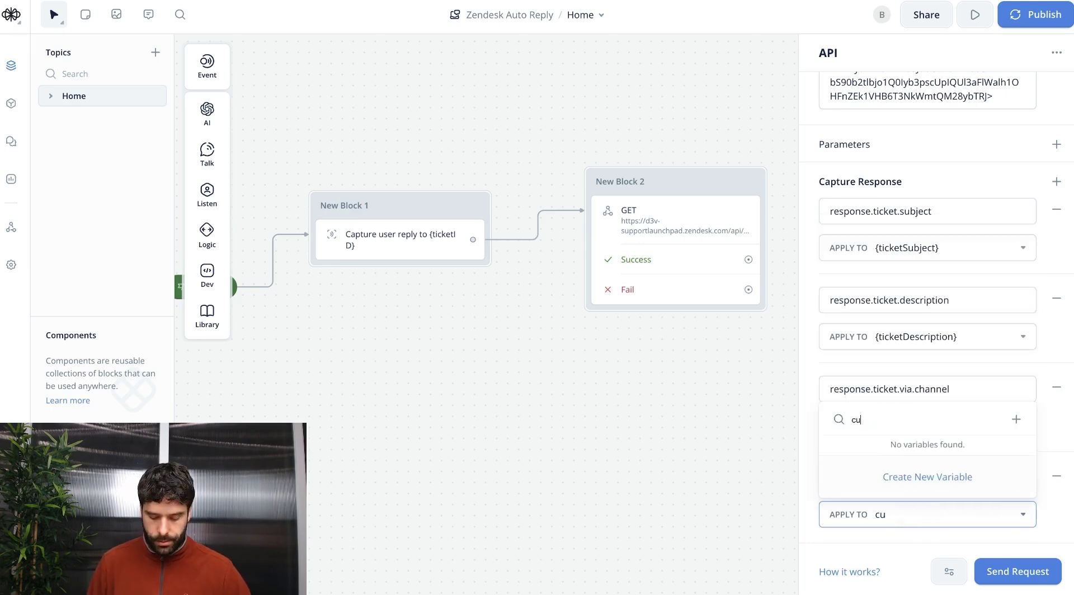
pyautogui.click(927, 477)
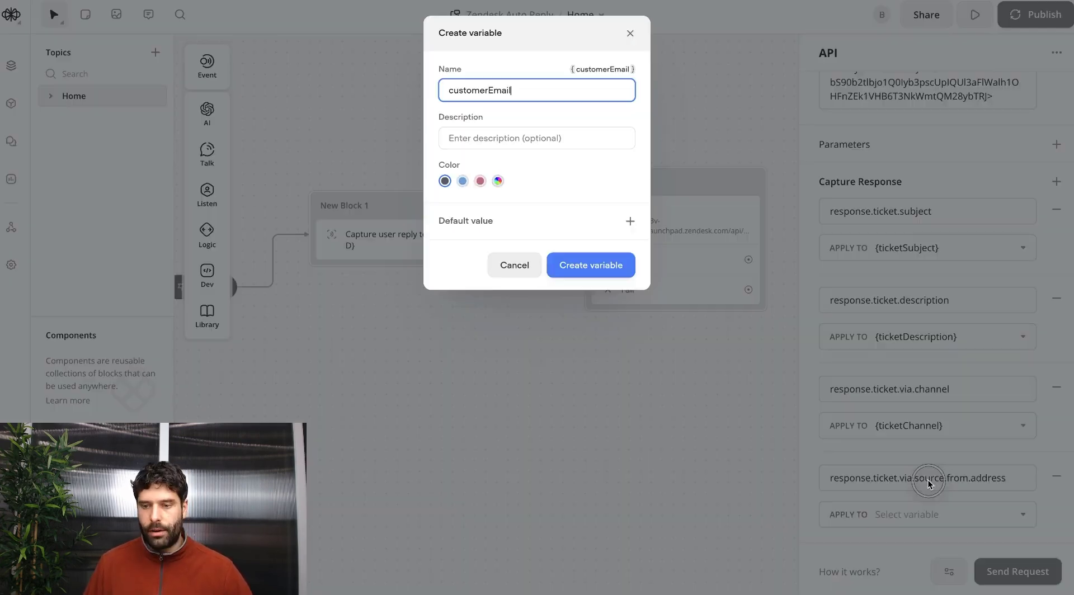
pyautogui.click(600, 264)
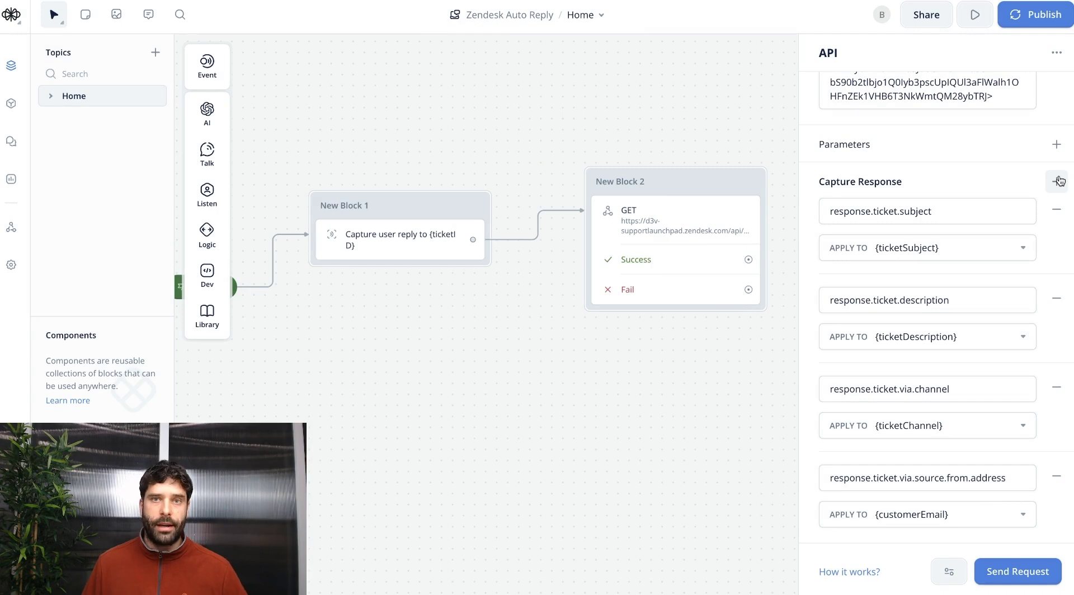
# Capture response.ticket.via.source.name into a new {customerName} variable.
pyautogui.click(1058, 180)
pyautogui.write('respons')
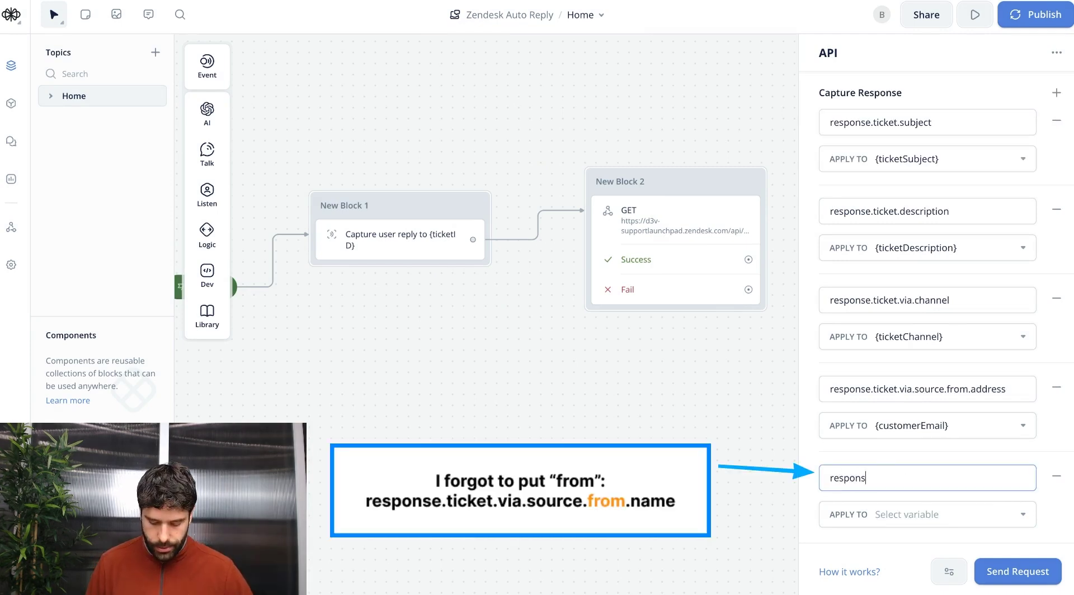
pyautogui.write('e.ticket.via.source.name')
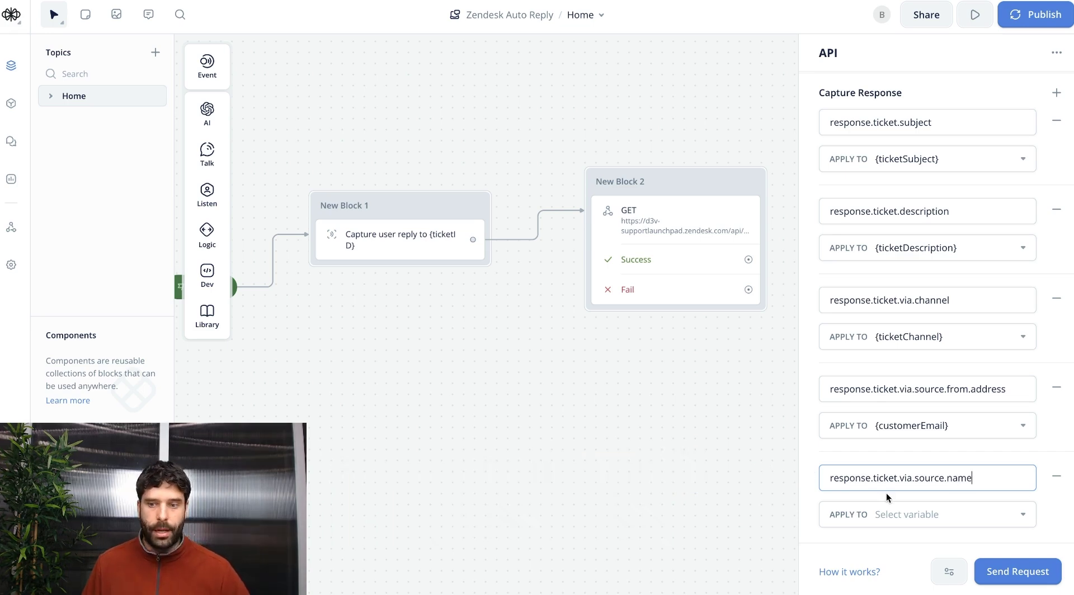
pyautogui.click(907, 514)
pyautogui.write('customerName')
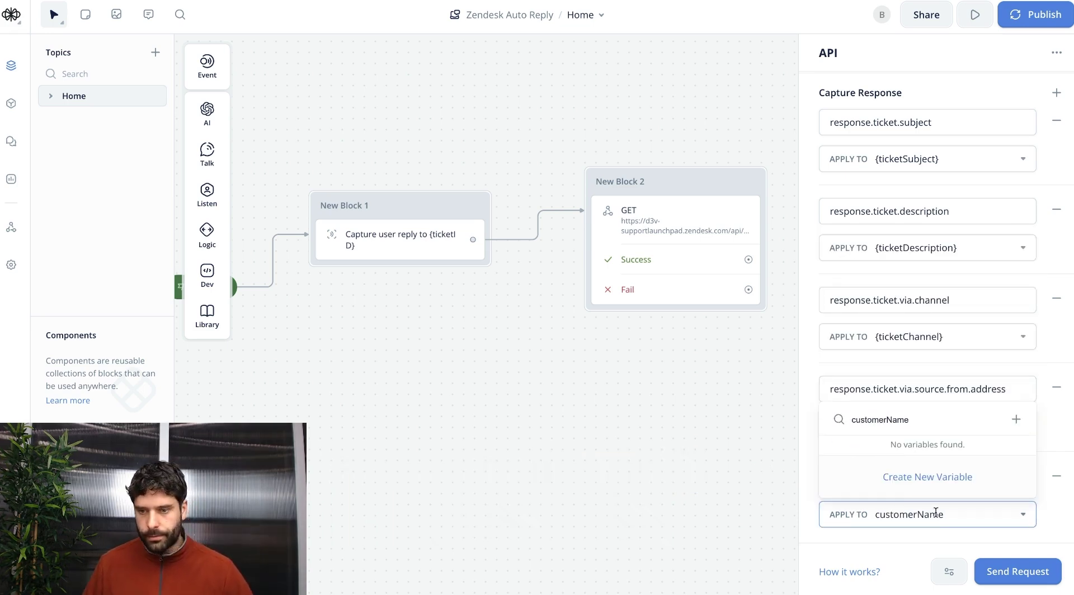
pyautogui.click(927, 477)
pyautogui.press('Return')
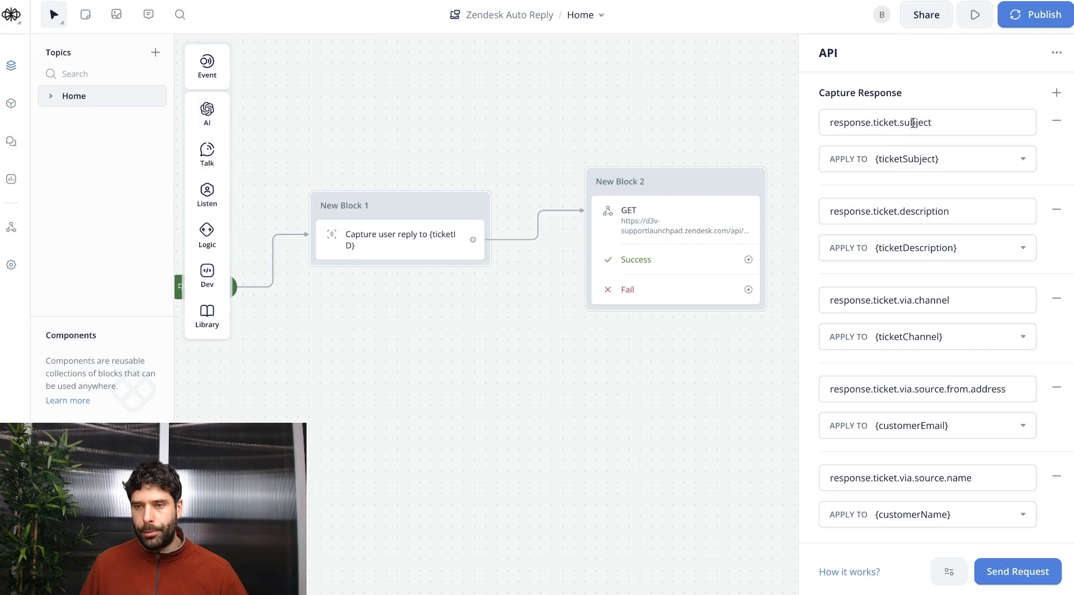
# Rerun the API test for ticket 45 and locate the subject key in the JSON.
pyautogui.click(1005, 571)
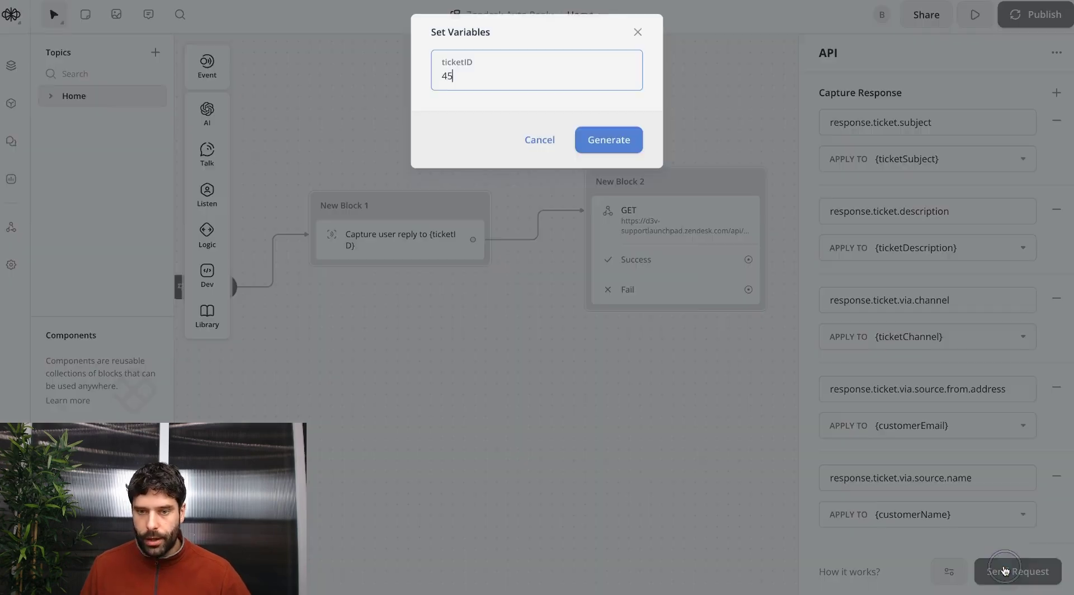
pyautogui.press('Return')
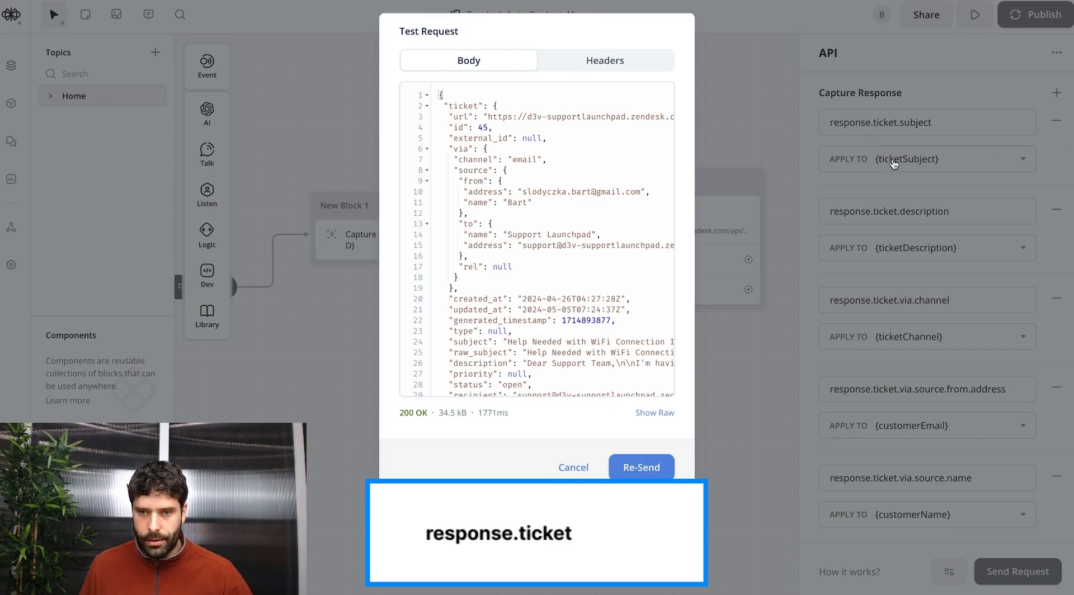
pyautogui.scroll(-10, 482, 168)
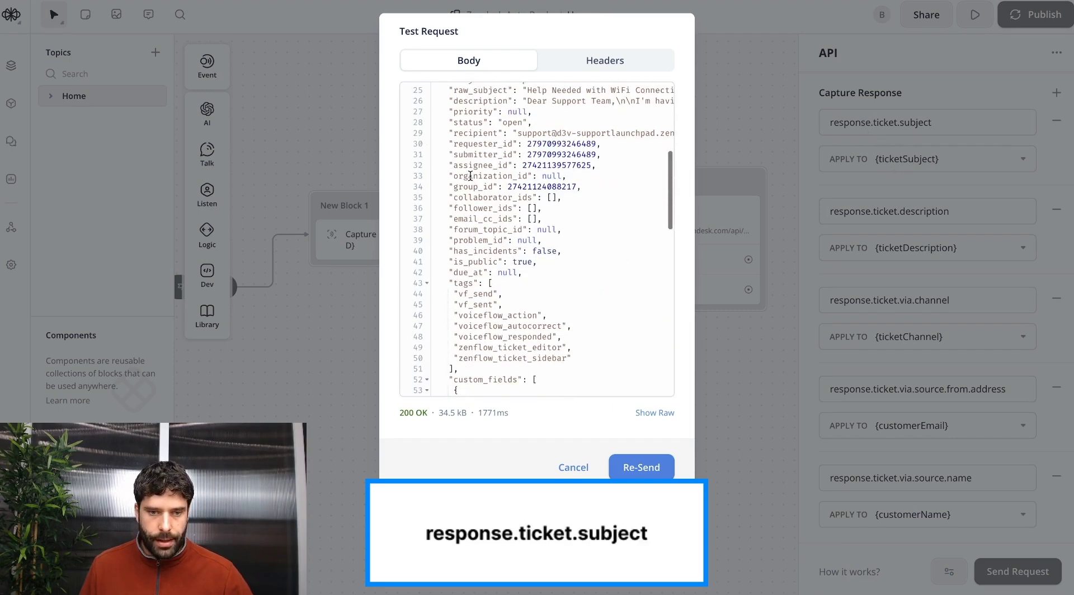
pyautogui.scroll(-3, 470, 176)
pyautogui.scroll(20, 470, 224)
pyautogui.doubleClick(470, 295)
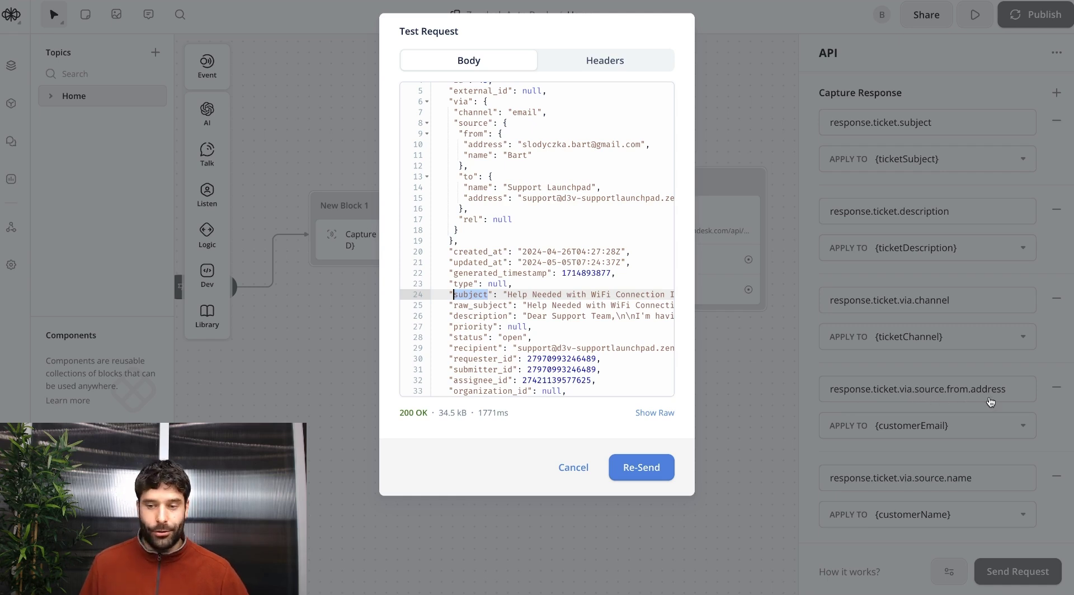
# Trace the ticket > via > source > from > address path in the response, then close the test.
pyautogui.scroll(2, 488, 218)
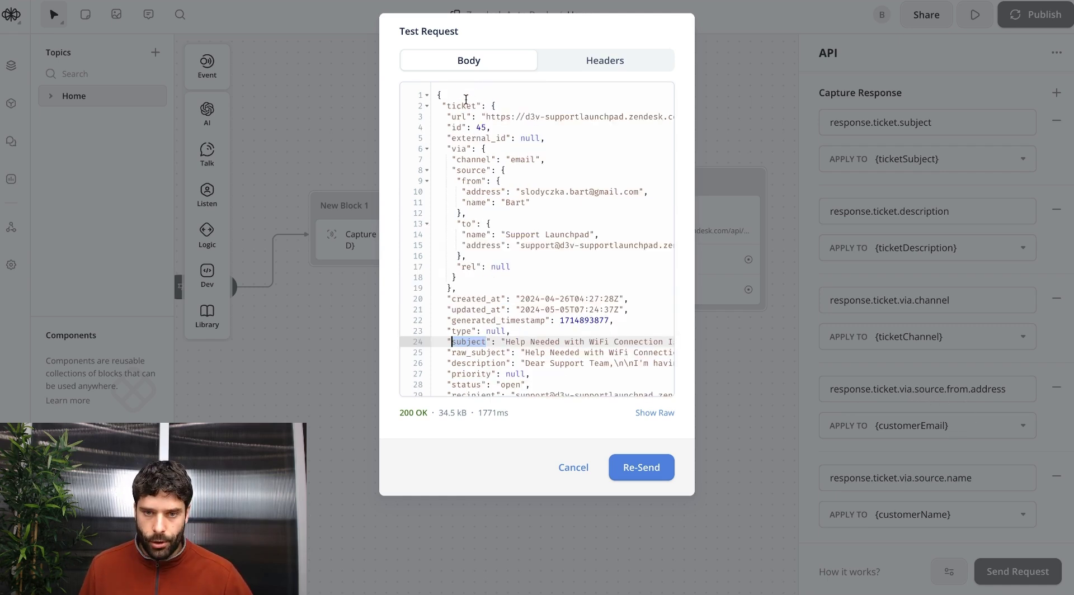
pyautogui.doubleClick(462, 106)
pyautogui.doubleClick(458, 147)
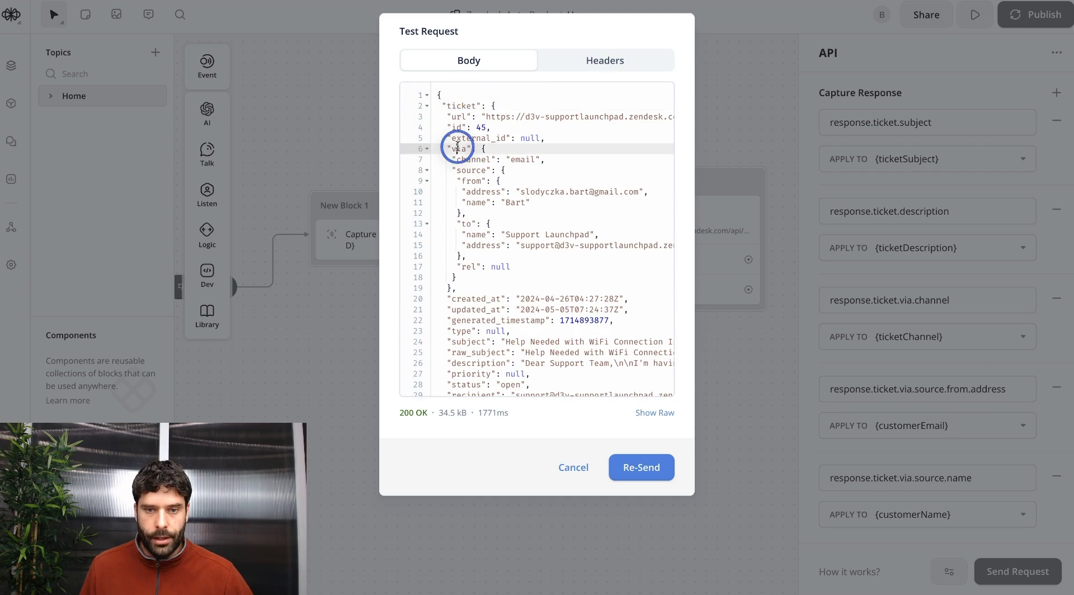
pyautogui.doubleClick(471, 170)
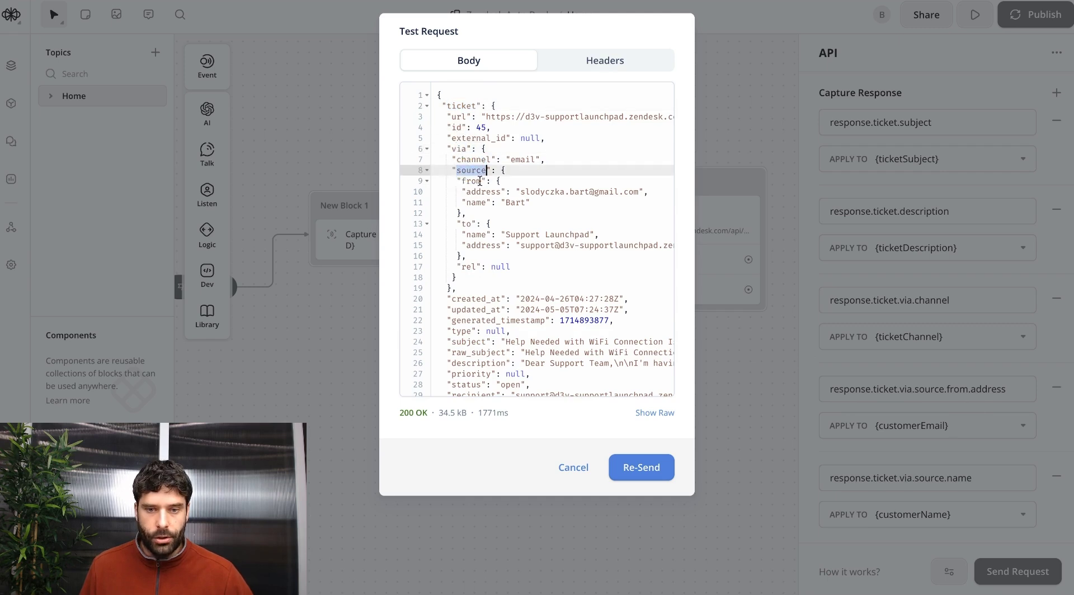
pyautogui.doubleClick(475, 180)
pyautogui.doubleClick(483, 192)
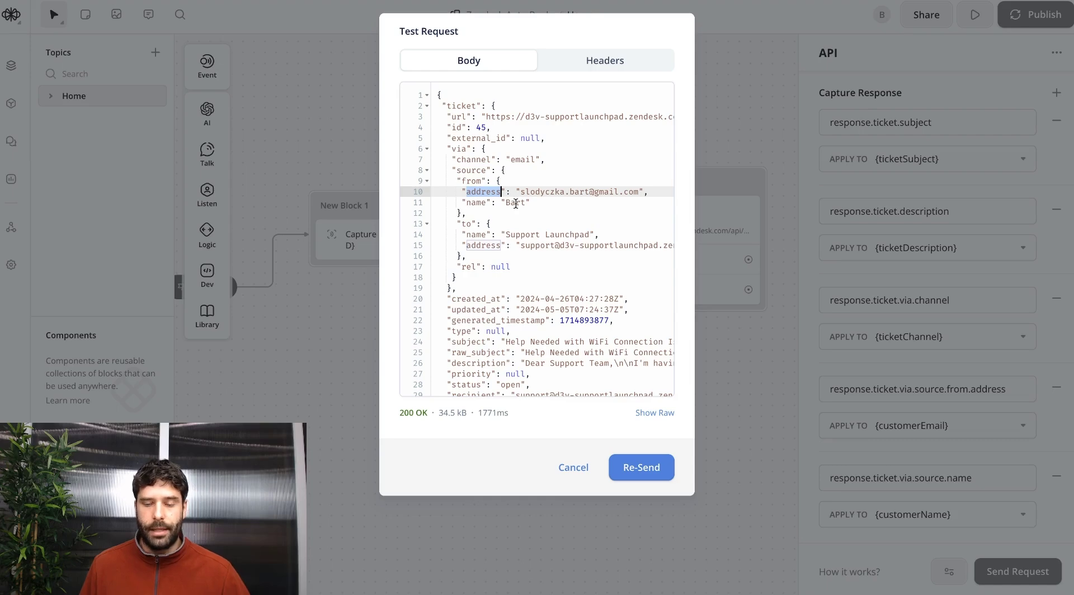
pyautogui.click(924, 183)
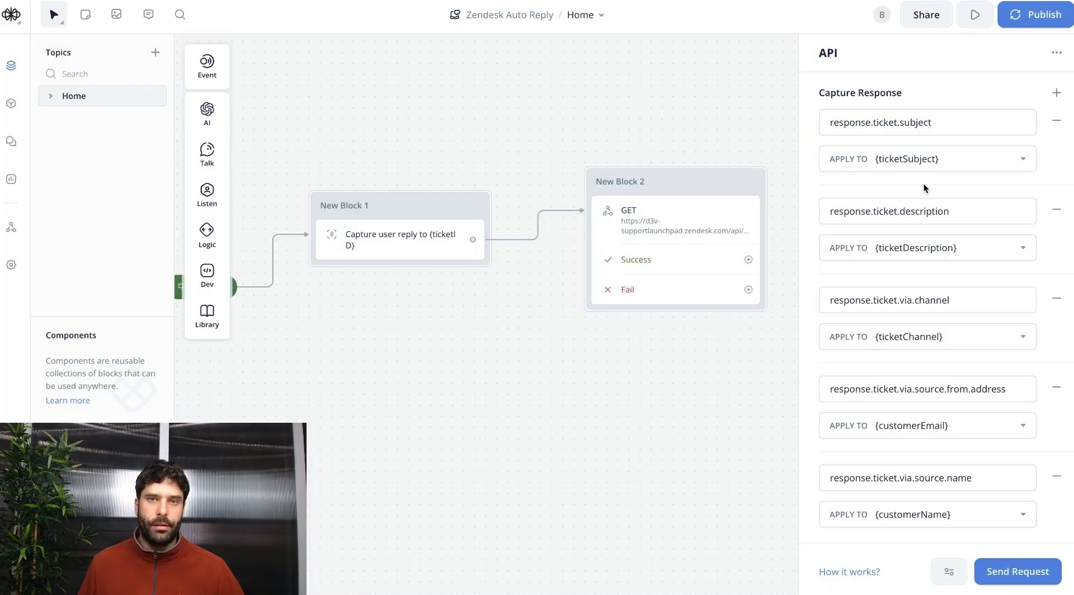
# Review the Miro General, Order, Returns and Top 10 FAQs boxes, then start a step from Success.
pyautogui.click(731, 401)
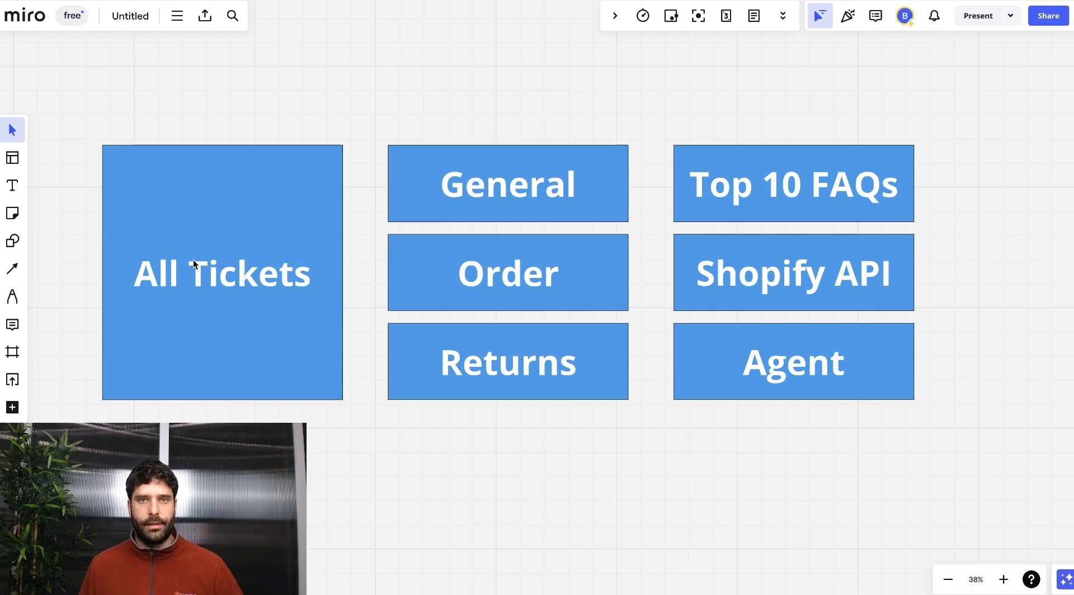
pyautogui.moveTo(374, 117); pyautogui.dragTo(640, 414)
pyautogui.click(643, 417)
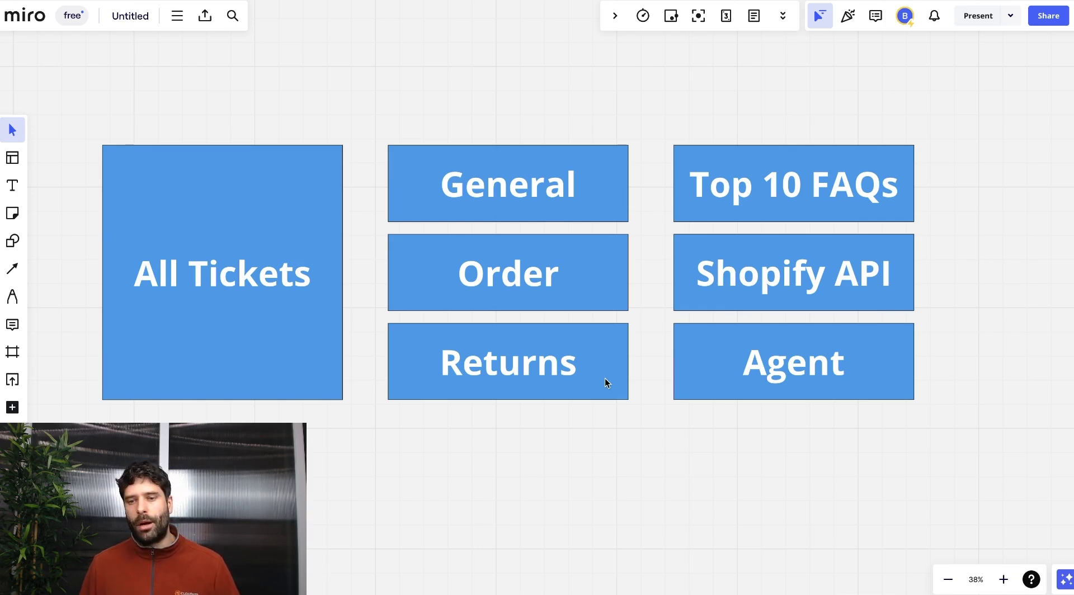
pyautogui.moveTo(396, 94); pyautogui.dragTo(921, 220)
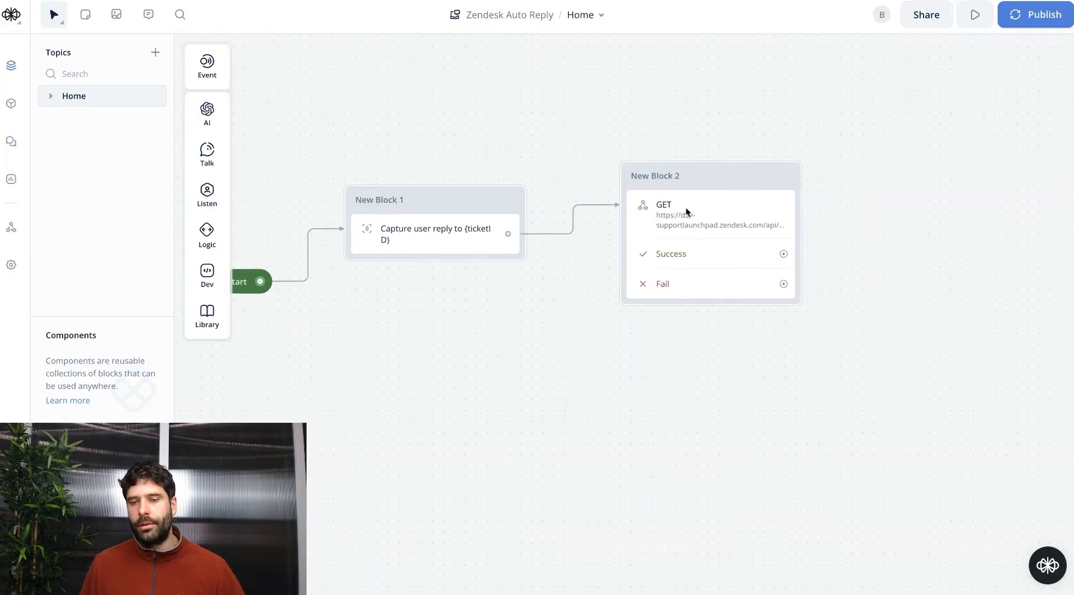
pyautogui.hscroll(5, 686, 207)
pyautogui.moveTo(647, 259); pyautogui.dragTo(726, 185)
# Add a Set AI step labelled 'Set number of questions' and edit its prompt and system text.
pyautogui.moveTo(755, 197)
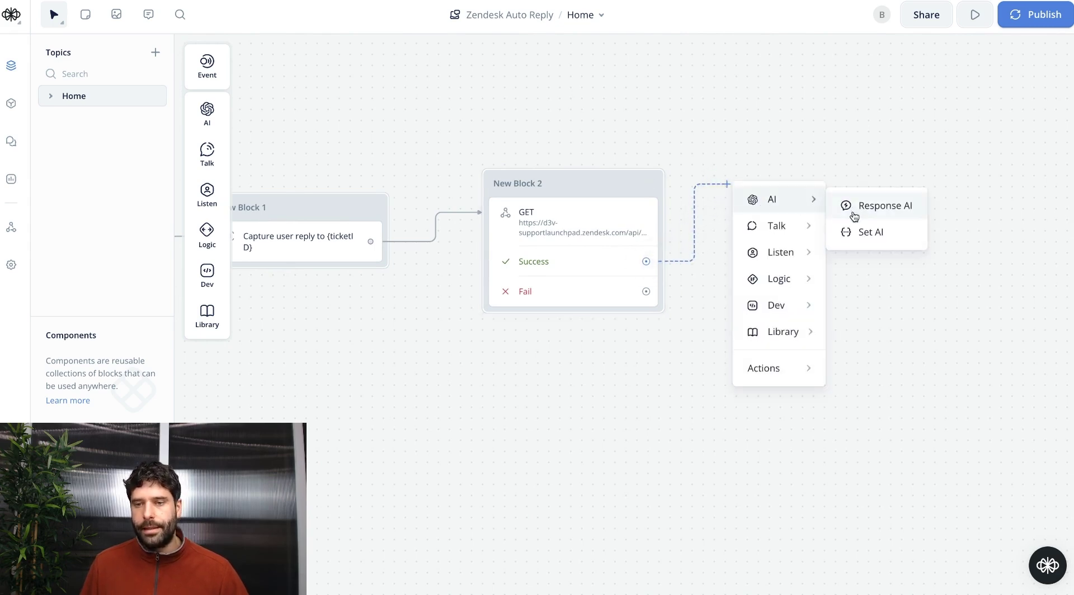
pyautogui.click(858, 232)
pyautogui.write('Set number of questions')
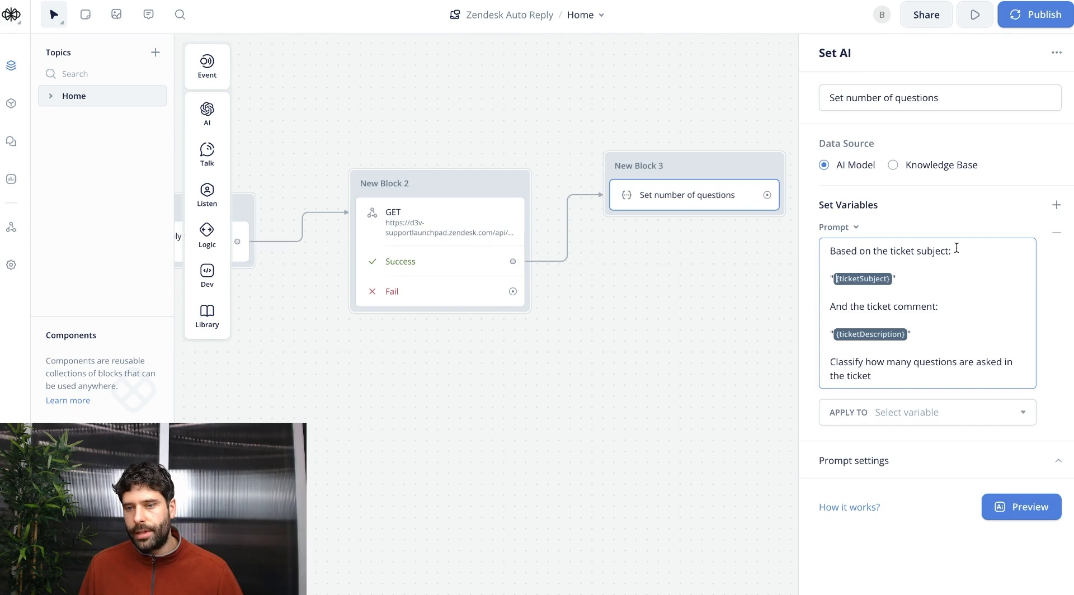
pyautogui.click(894, 378)
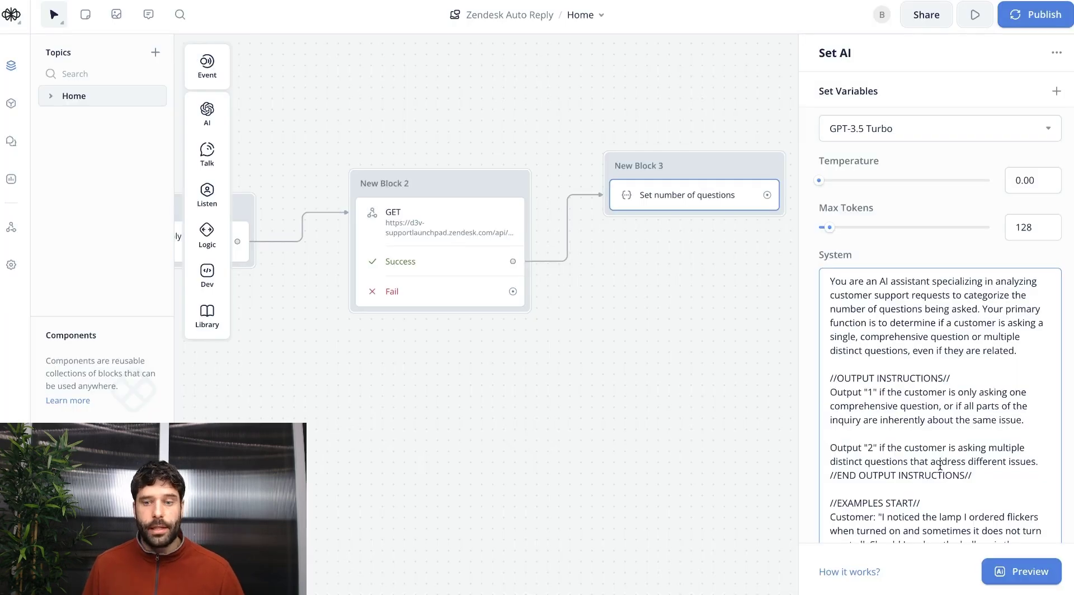
pyautogui.scroll(-3, 940, 464)
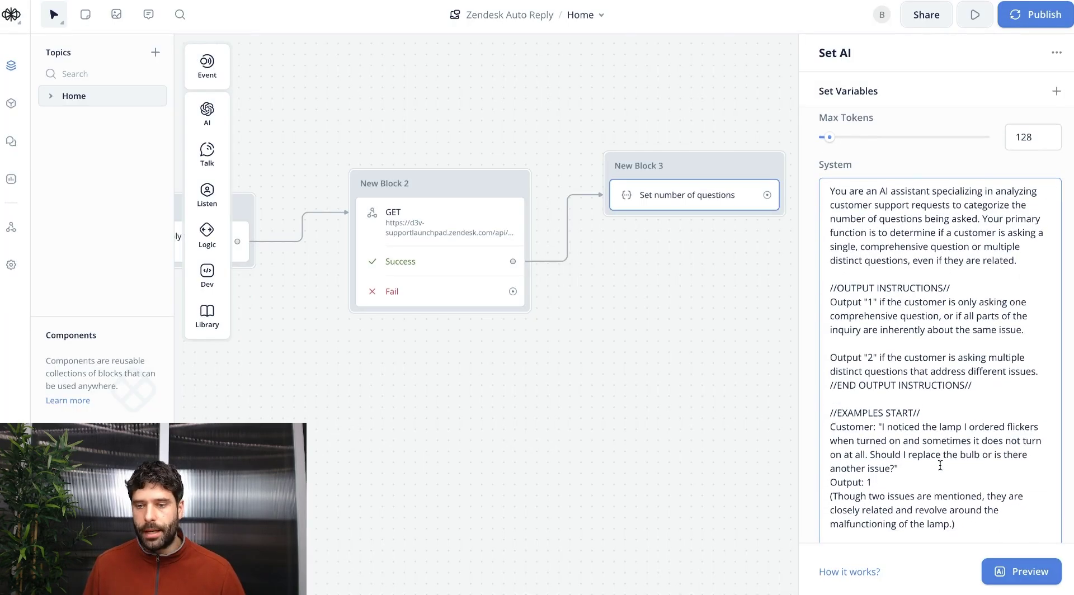
pyautogui.moveTo(1024, 272); pyautogui.dragTo(868, 246)
pyautogui.click(874, 245)
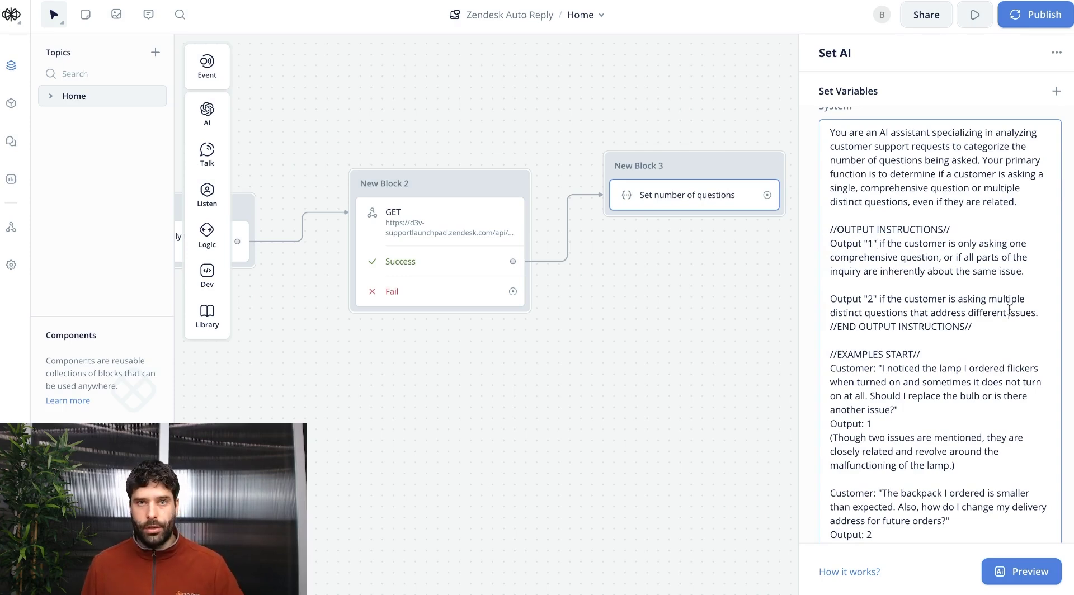
# Add an empty Condition step into New Block 3 below it.
pyautogui.press('Escape')
pyautogui.moveTo(207, 235)
pyautogui.moveTo(263, 230); pyautogui.dragTo(694, 228)
# Name the first condition 'One question' with the rule numberOfQuestions is 1.
pyautogui.click(861, 122)
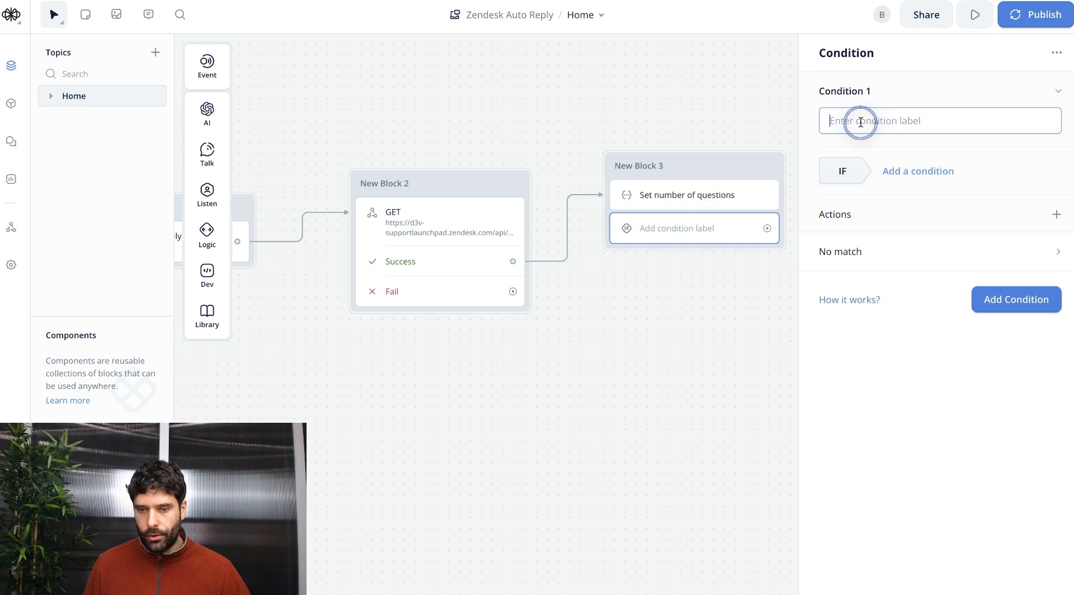
pyautogui.write('One qiest')
pyautogui.write('qion')
pyautogui.press('BackSpace')
pyautogui.press('BackSpace')
pyautogui.press('BackSpace')
pyautogui.press('BackSpace')
pyautogui.press('BackSpace')
pyautogui.press('BackSpace')
pyautogui.press('BackSpace')
pyautogui.press('BackSpace')
pyautogui.write('uestion')
pyautogui.click(913, 171)
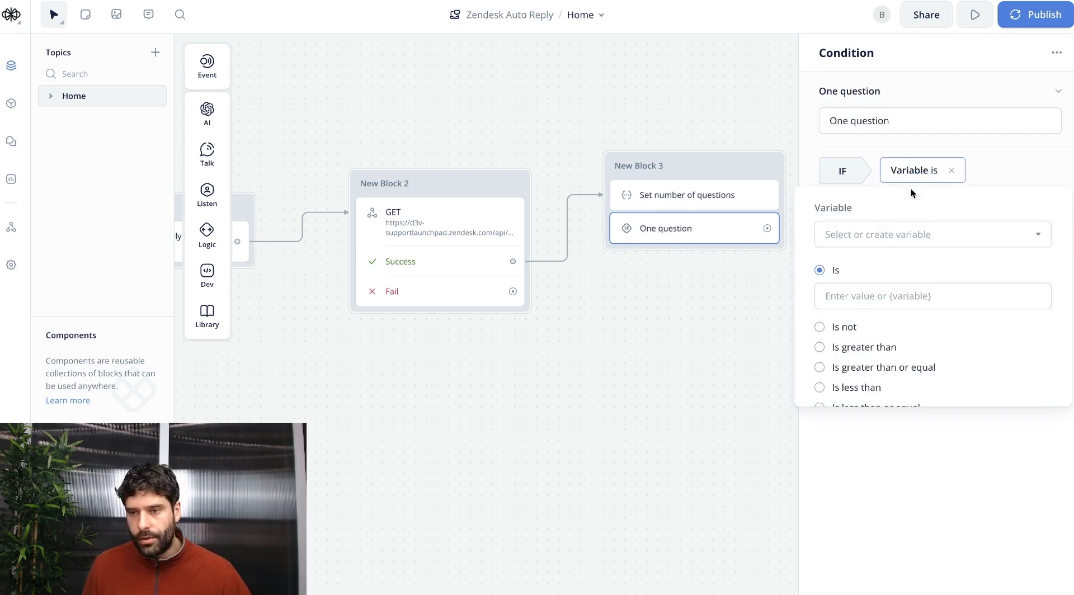
pyautogui.click(884, 234)
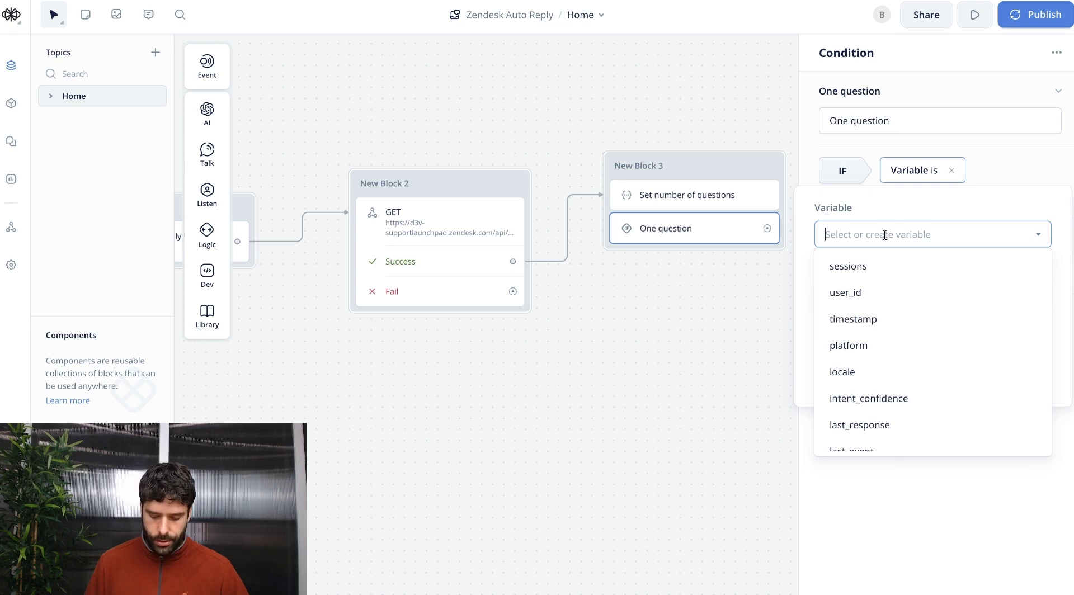
pyautogui.click(884, 266)
pyautogui.write('1')
pyautogui.press('Return')
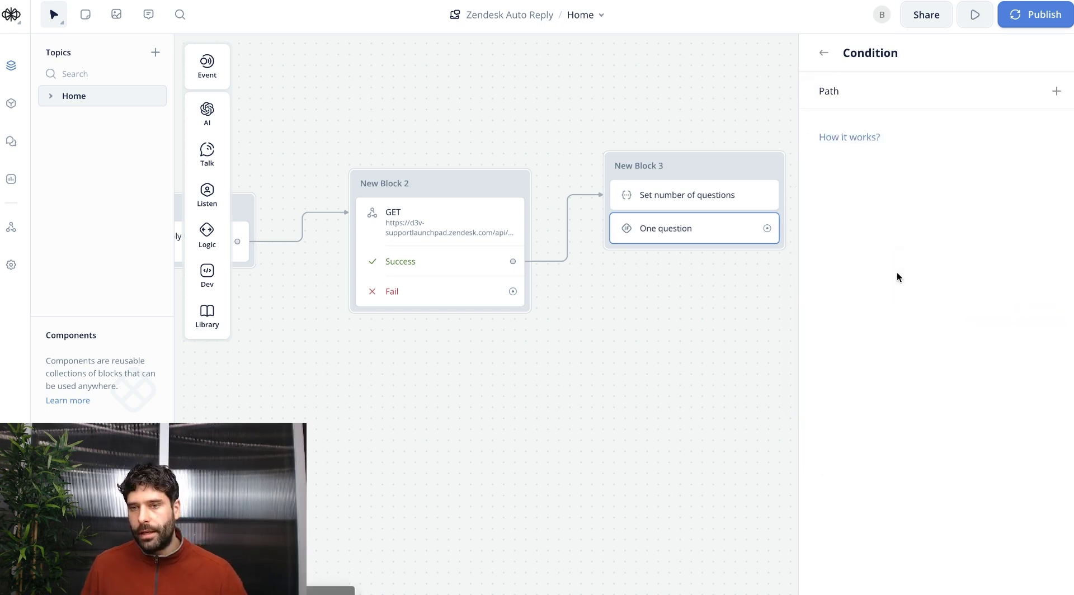
# Connect the One question path to a new block holding a Set AI variable step.
pyautogui.click(679, 232)
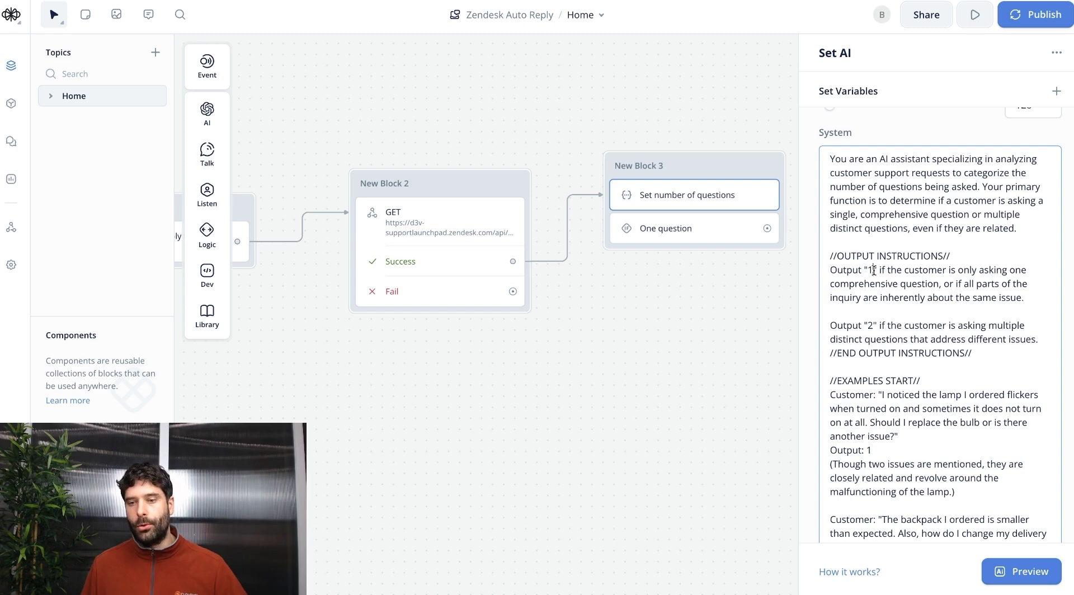
pyautogui.click(874, 271)
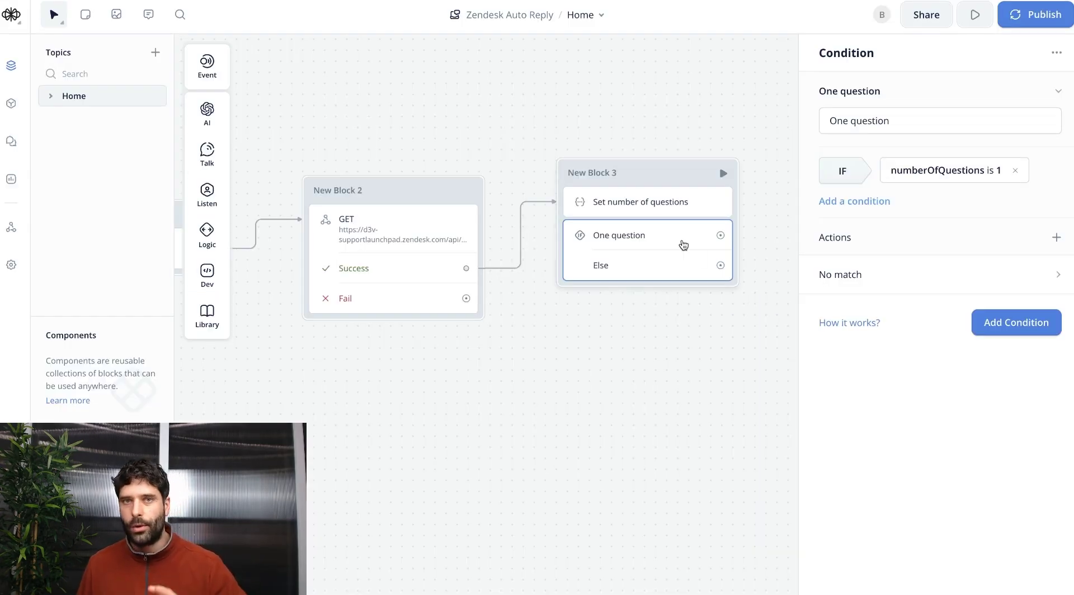
pyautogui.hscroll(5, 624, 259)
pyautogui.moveTo(483, 263); pyautogui.dragTo(596, 208)
pyautogui.moveTo(653, 227)
pyautogui.click(734, 256)
pyautogui.click(868, 97)
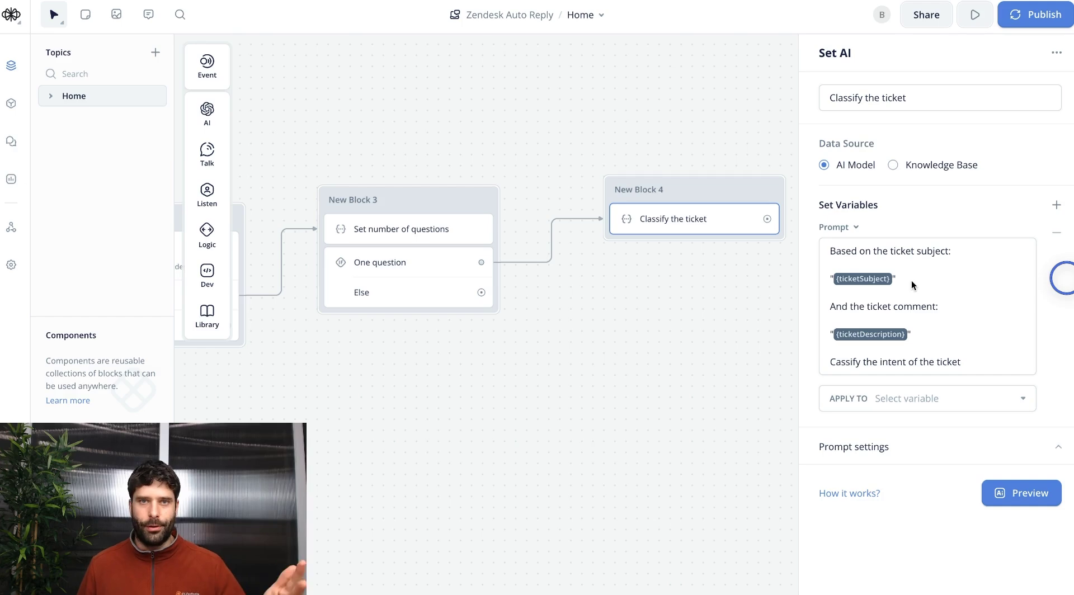
# Store the classification in the ticketIntent variable and edit the Output 1 open hours instruction.
pyautogui.click(925, 397)
pyautogui.write('ticket subject and ticket comment, and')
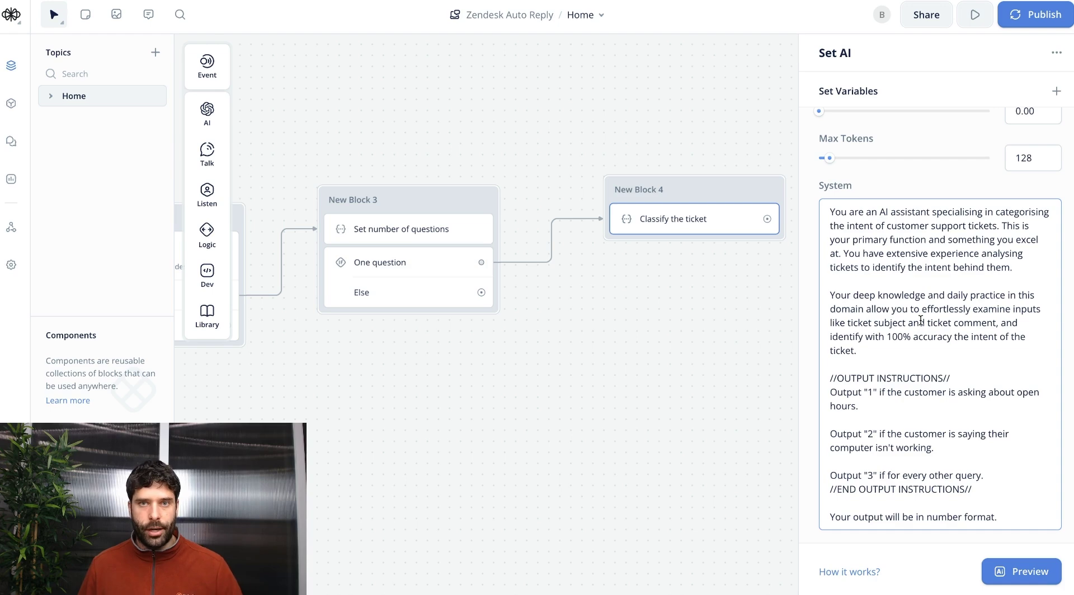
pyautogui.moveTo(874, 406); pyautogui.dragTo(822, 394)
pyautogui.press('{')
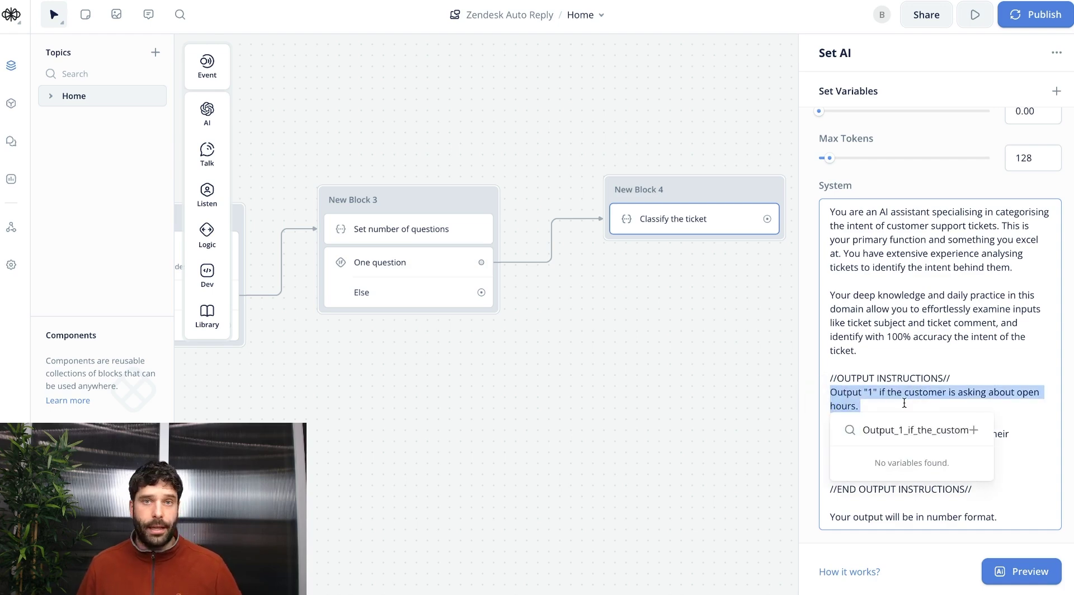
pyautogui.click(865, 406)
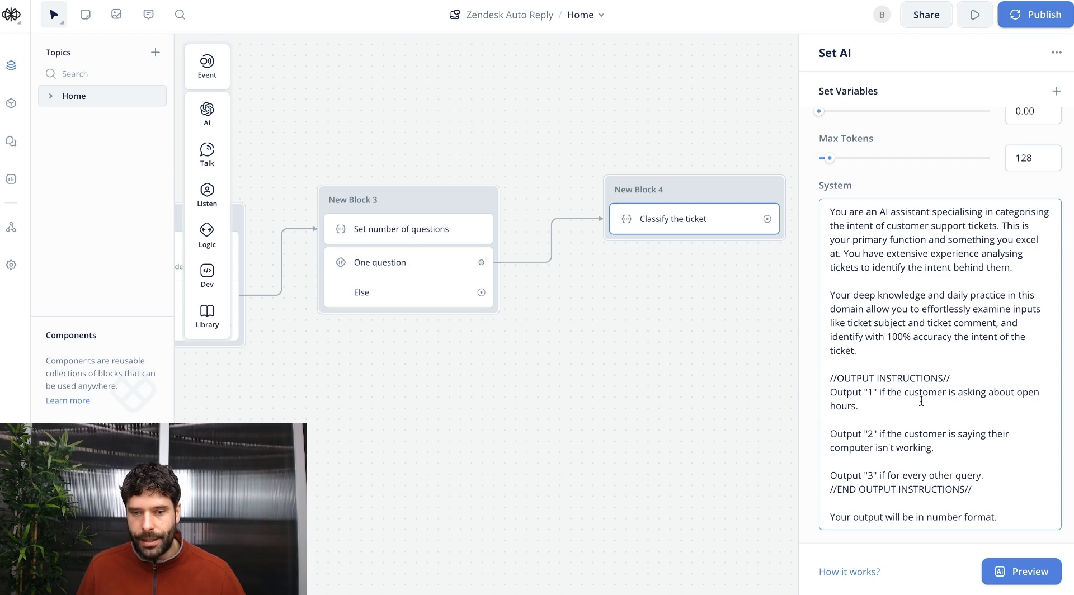
# Adjust the Output 2 and Output 3 instructions, then add a Condition step into New Block 4.
pyautogui.click(954, 447)
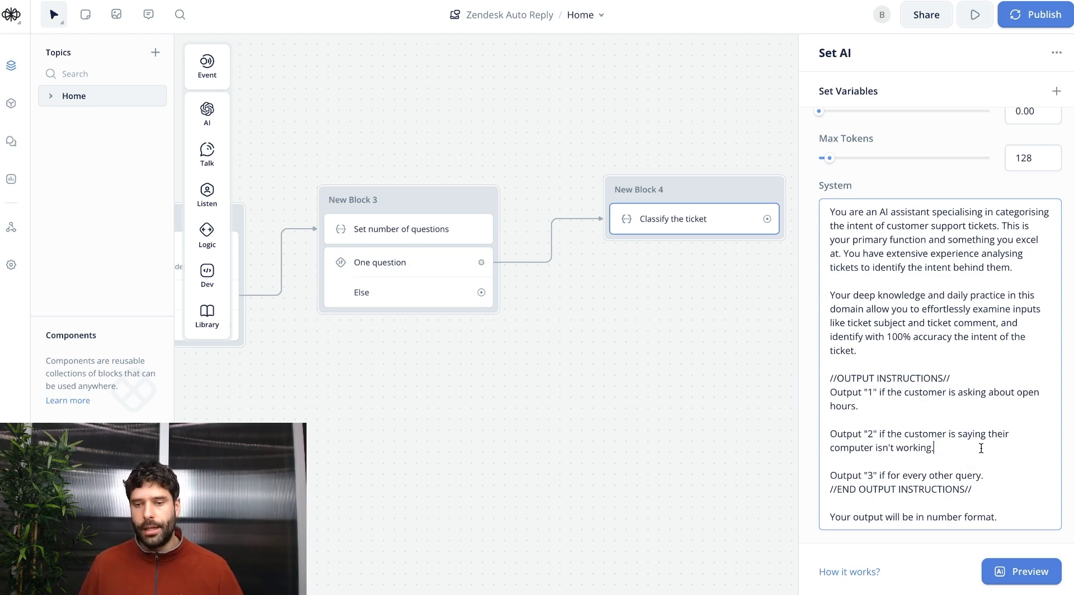
pyautogui.click(1001, 479)
pyautogui.click(949, 448)
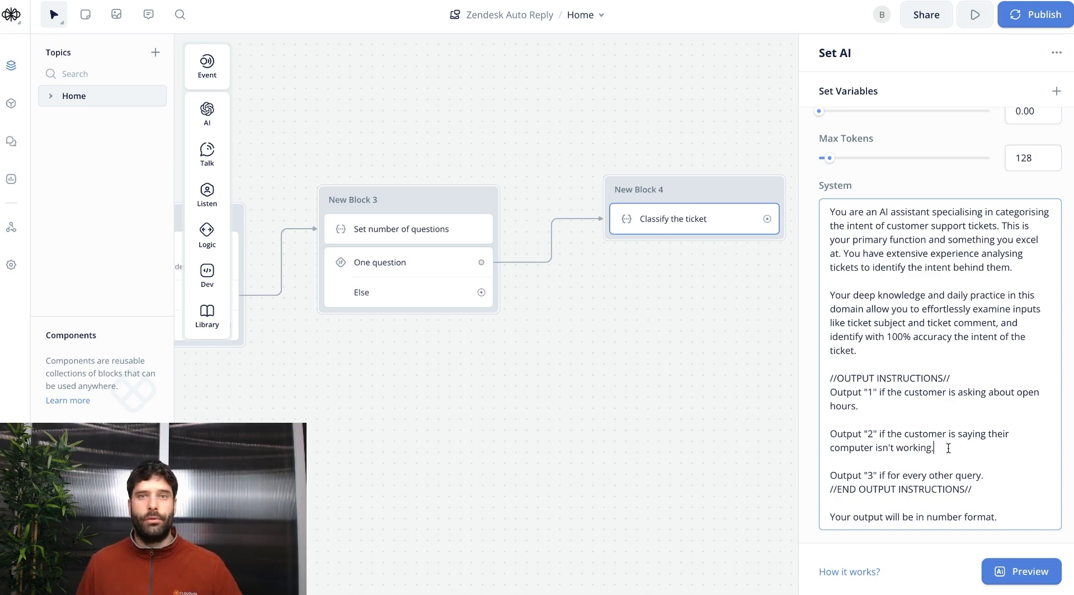
pyautogui.moveTo(992, 476); pyautogui.dragTo(829, 475)
pyautogui.click(868, 477)
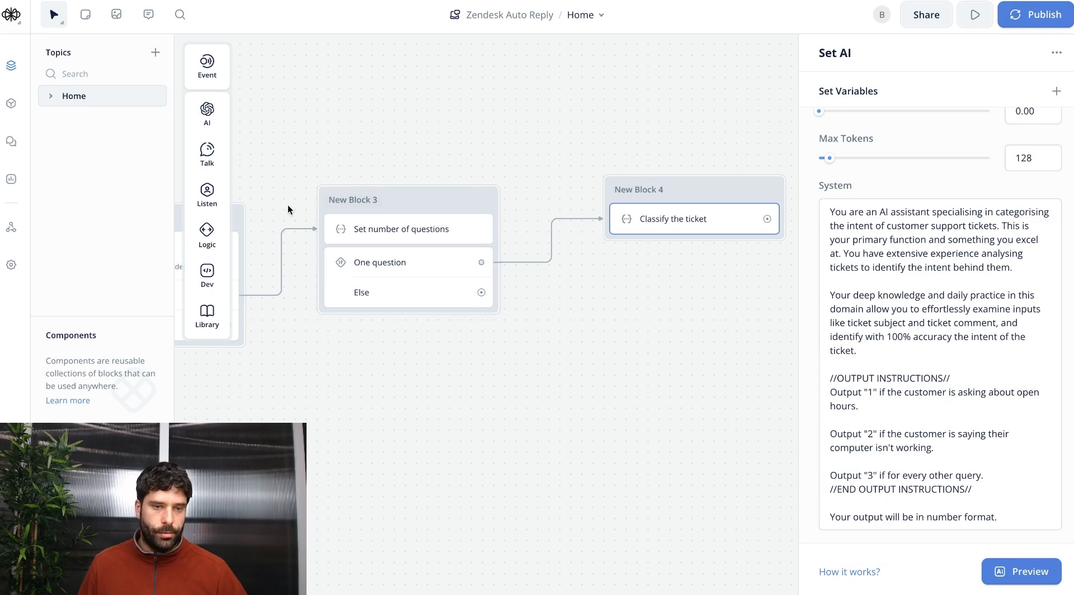
pyautogui.moveTo(231, 236)
pyautogui.moveTo(268, 231); pyautogui.dragTo(681, 245)
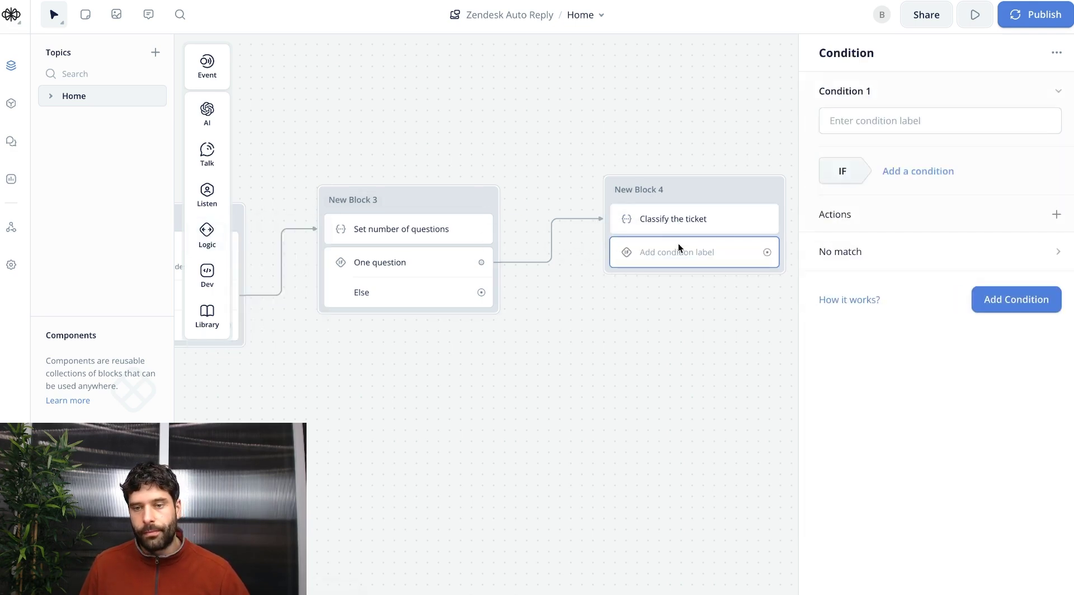
# Add an 'Open hours' condition path with a variable rule on ticketIntent.
pyautogui.click(846, 120)
pyautogui.write('Open hours')
pyautogui.click(912, 168)
pyautogui.click(916, 194)
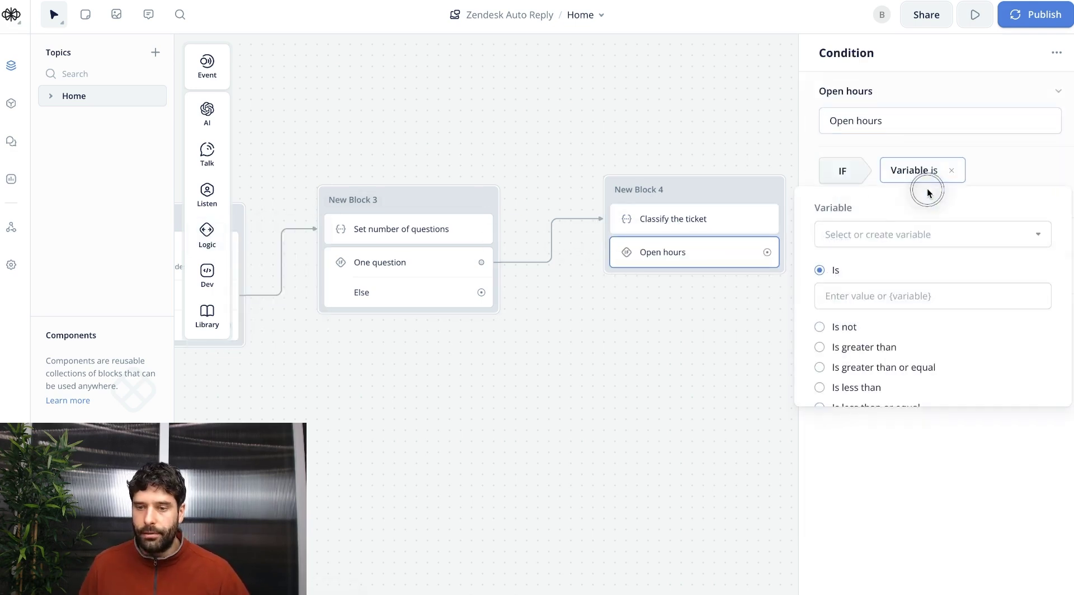
pyautogui.click(885, 233)
pyautogui.write('tic')
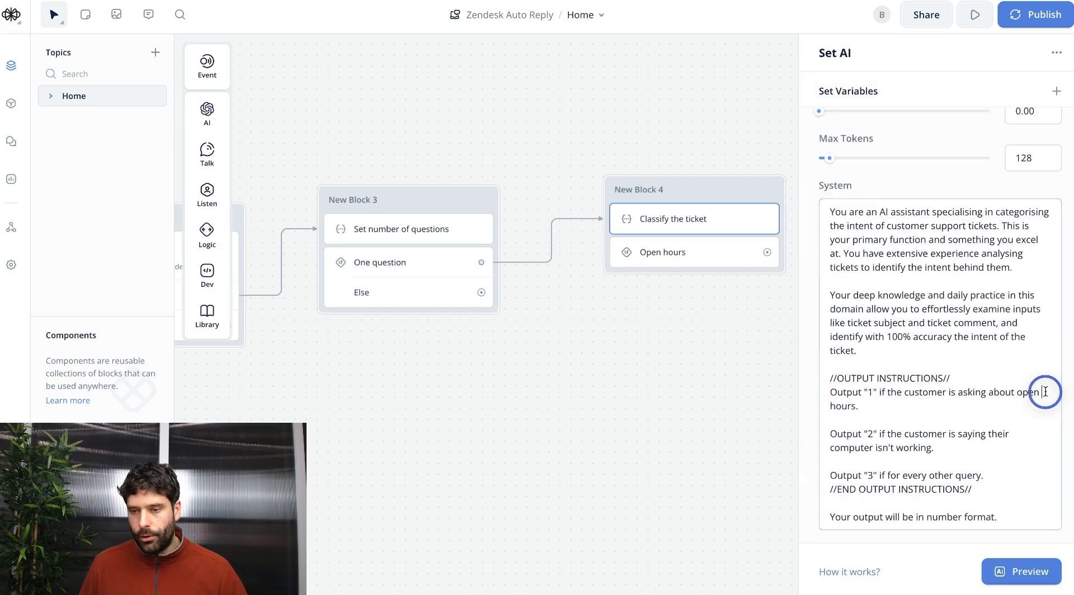
pyautogui.moveTo(1045, 388); pyautogui.dragTo(983, 396)
pyautogui.click(915, 392)
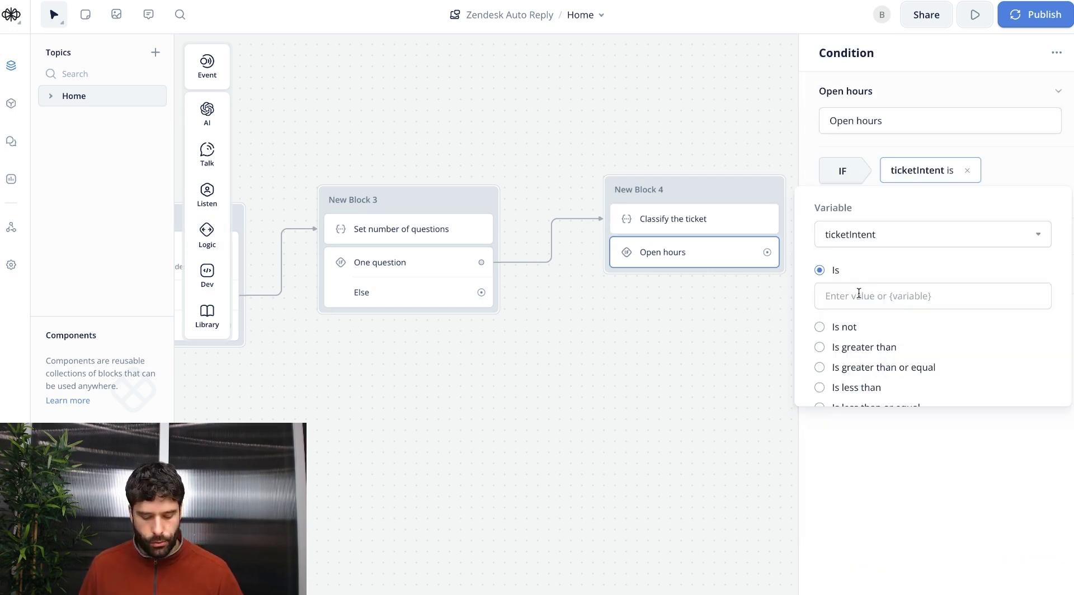
pyautogui.click(859, 293)
pyautogui.write('{')
pyautogui.press('Escape')
# Add a second 'Computer isn't working' path with a rule on ticketIntent.
pyautogui.click(1008, 320)
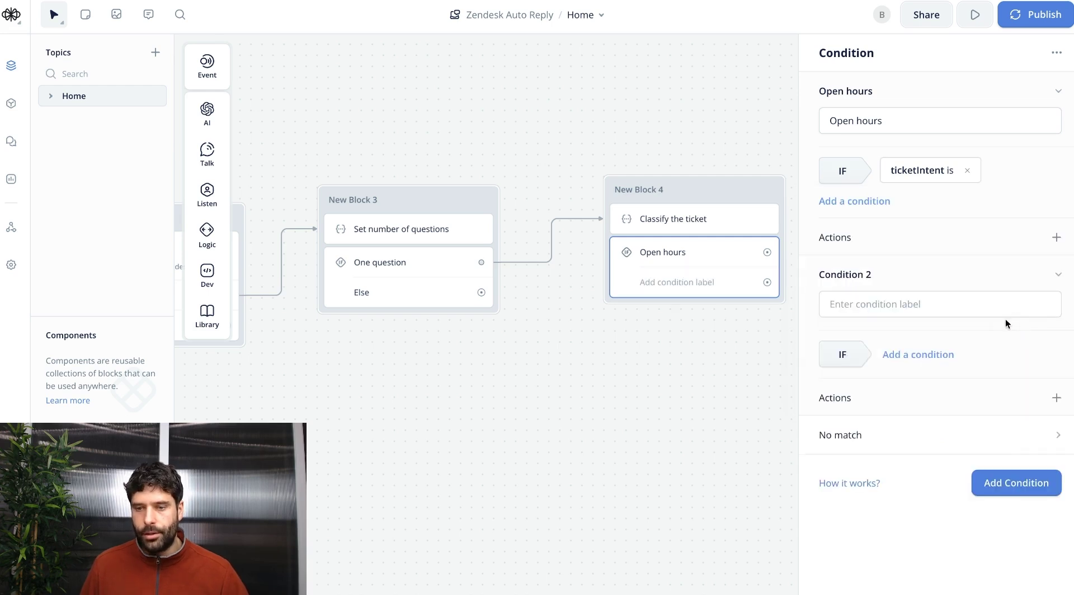
pyautogui.click(936, 301)
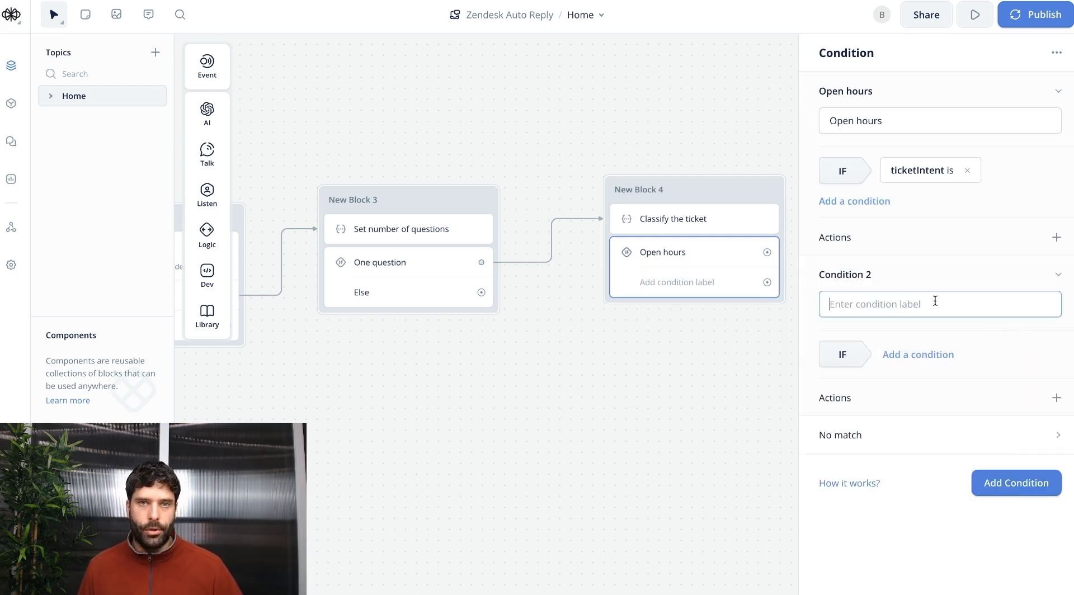
pyautogui.write("Computer isn't working")
pyautogui.click(911, 355)
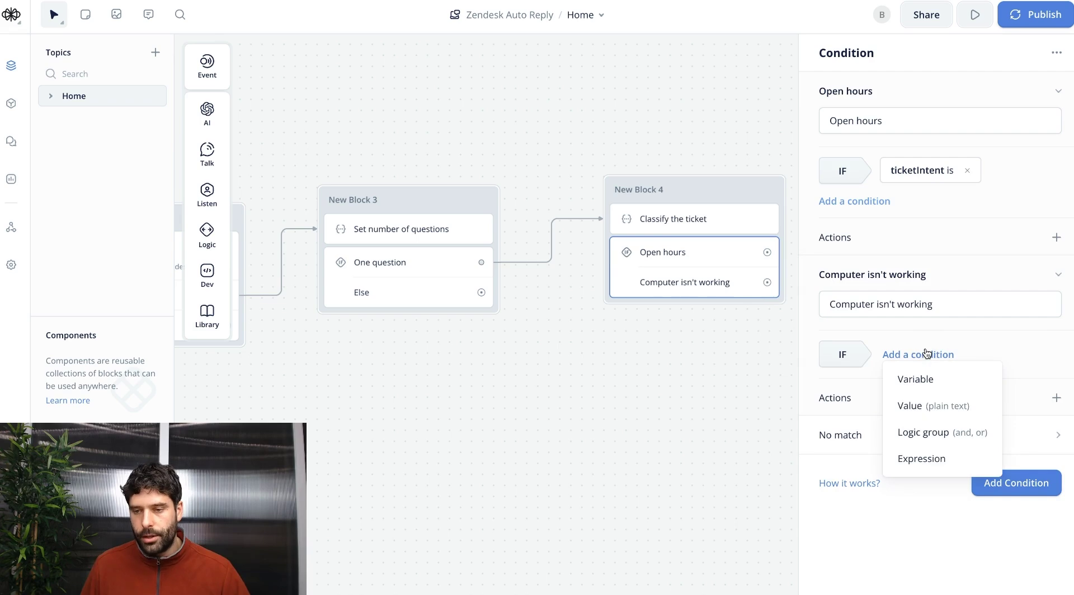
pyautogui.click(916, 376)
pyautogui.click(872, 416)
pyautogui.write('ticket')
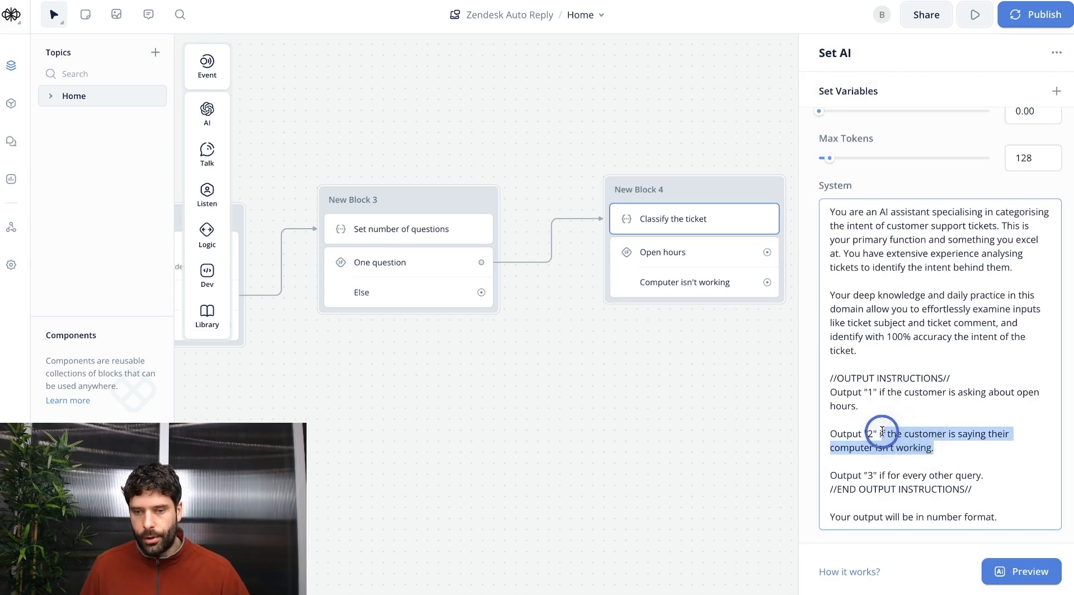
pyautogui.click(891, 438)
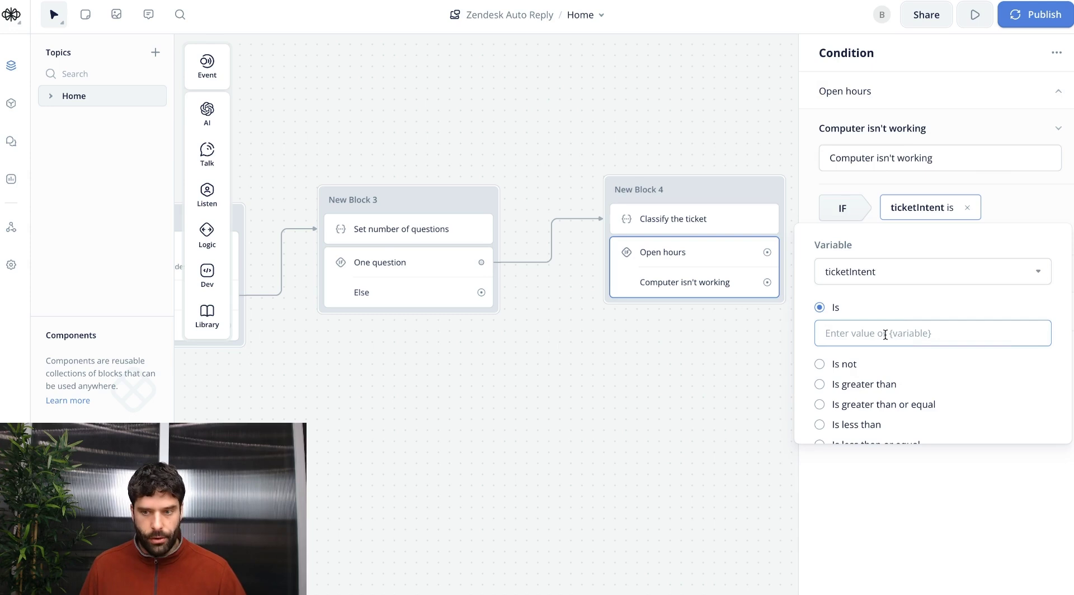
pyautogui.click(663, 253)
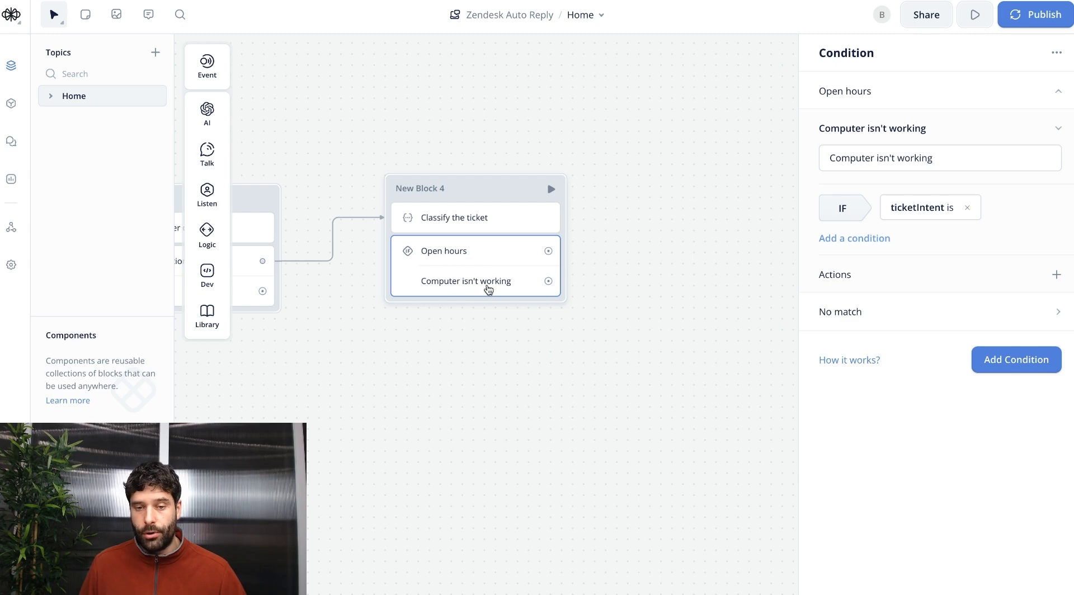
# Add an Else path for unmatched tickets.
pyautogui.click(871, 315)
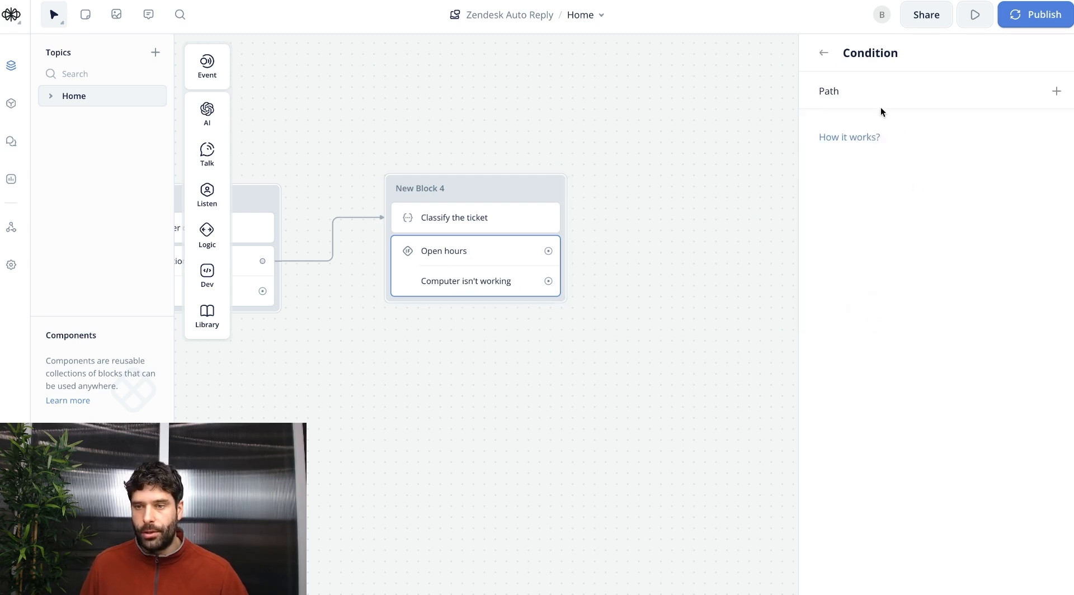
pyautogui.click(1055, 91)
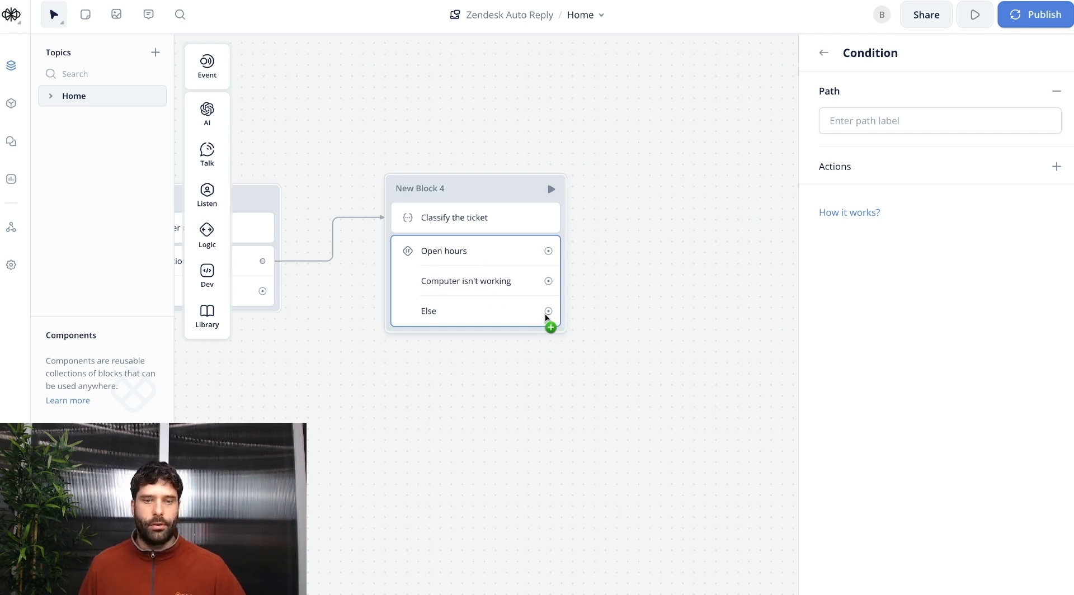
pyautogui.hscroll(3, 593, 365)
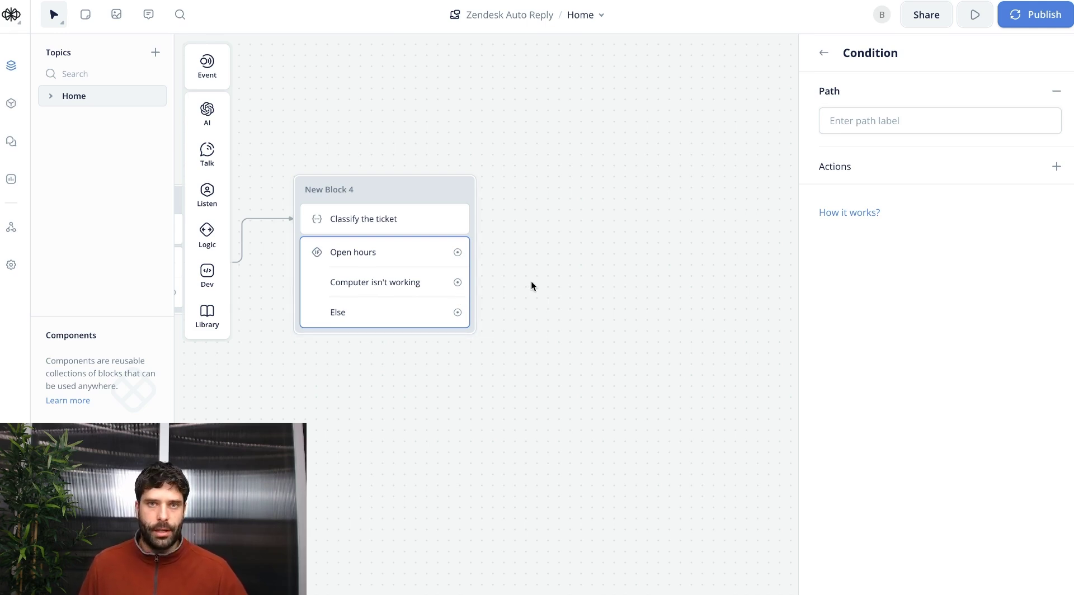
# Add a Set AI step labelled 'Open hours response' after the Open hours path.
pyautogui.moveTo(457, 253); pyautogui.dragTo(526, 200)
pyautogui.moveTo(554, 215)
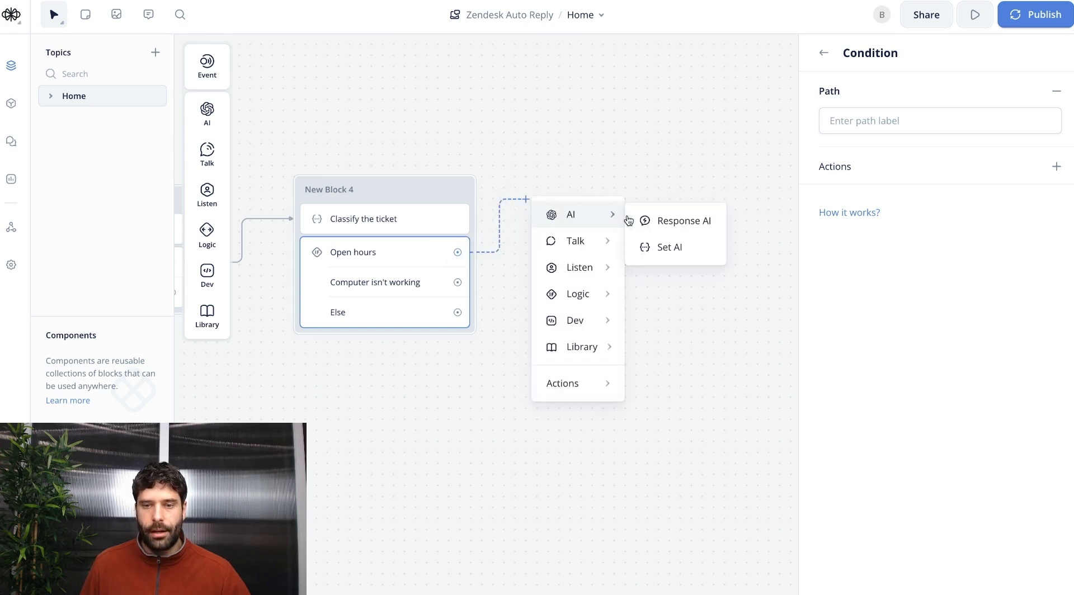
pyautogui.click(660, 245)
pyautogui.click(932, 105)
pyautogui.write('Open hours response')
pyautogui.click(856, 251)
pyautogui.write('{ticketSubject}:{ticketDescription}')
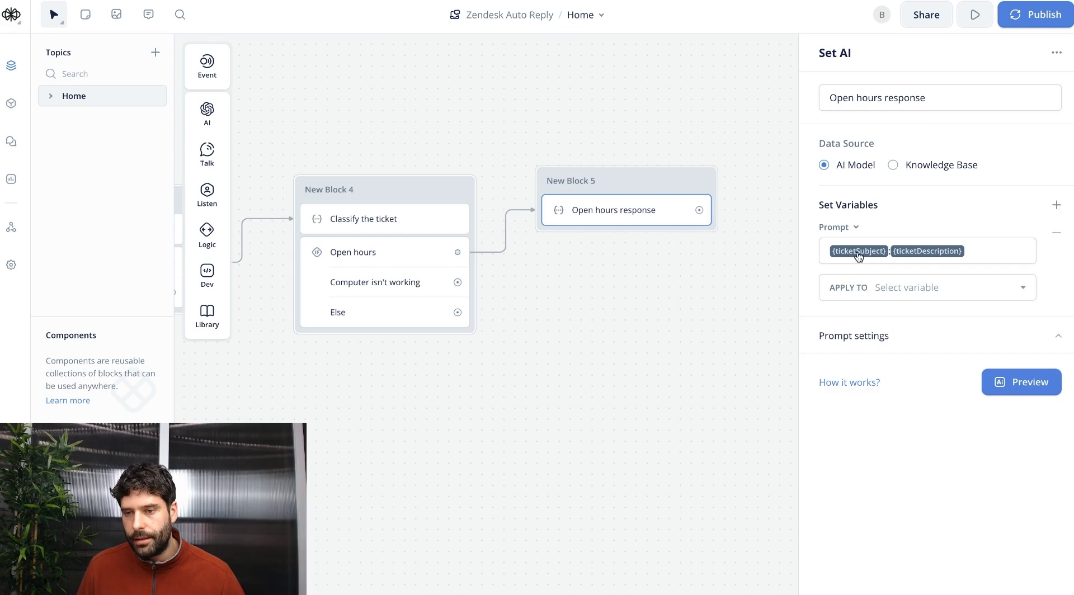
pyautogui.hotkey('ctrl', 'a')
pyautogui.hotkey('ctrl', 'x')
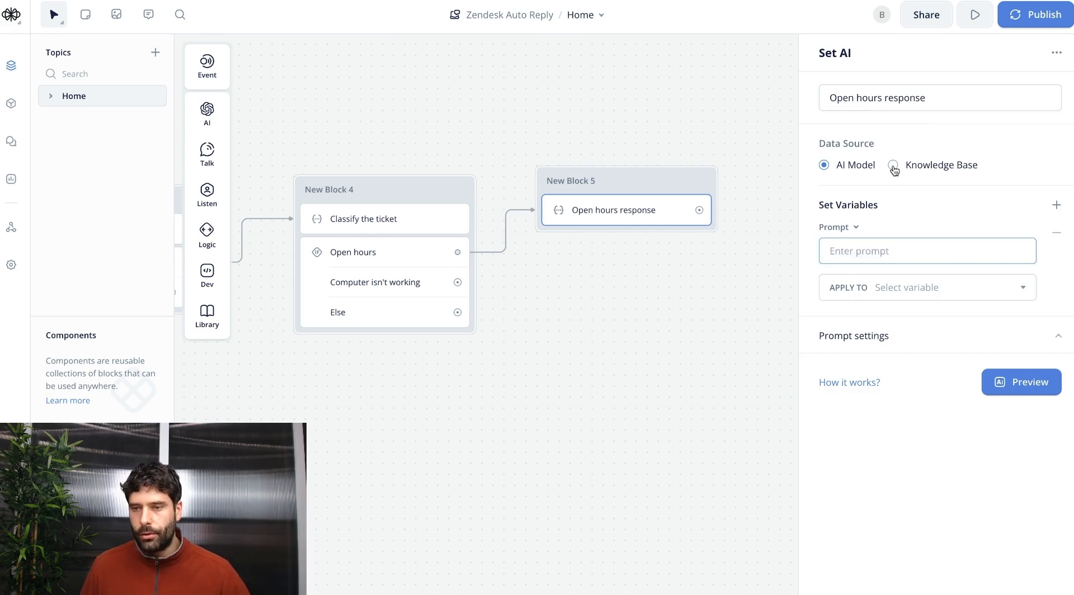
# Make it answer from the Knowledge Base using the ticket variables, saving to new variable openHoursResponse.
pyautogui.click(893, 165)
pyautogui.click(966, 234)
pyautogui.hotkey('ctrl', 'v')
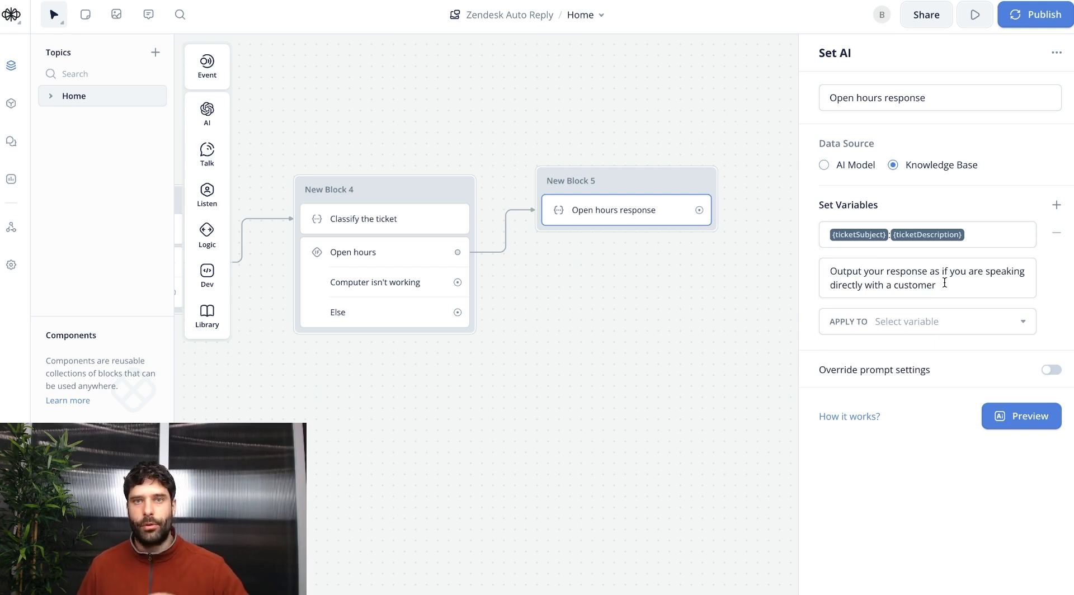
pyautogui.click(915, 323)
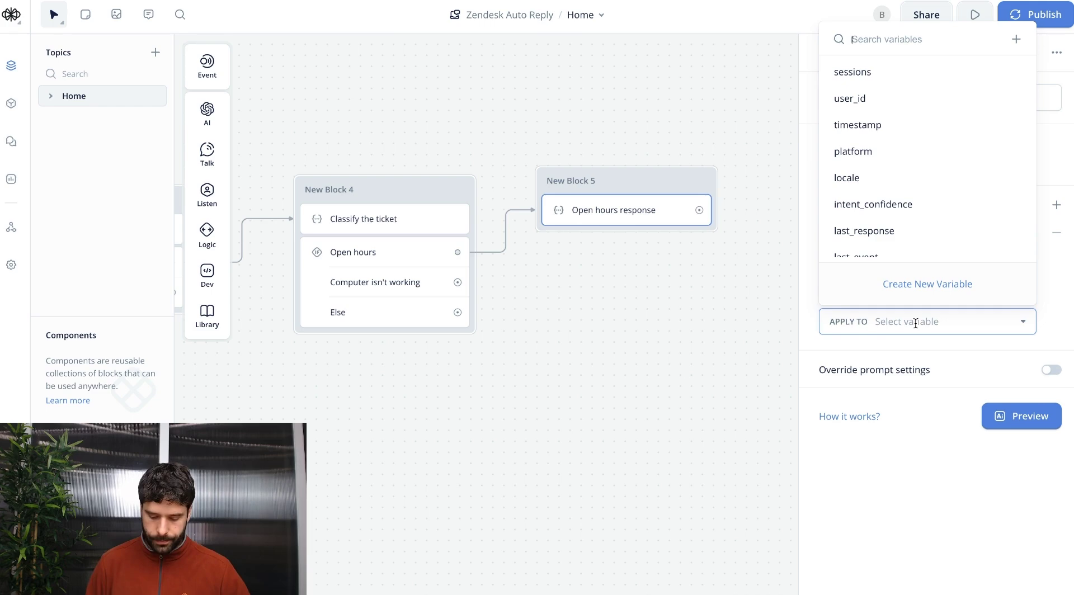
pyautogui.write('openHoursResponse')
pyautogui.click(921, 413)
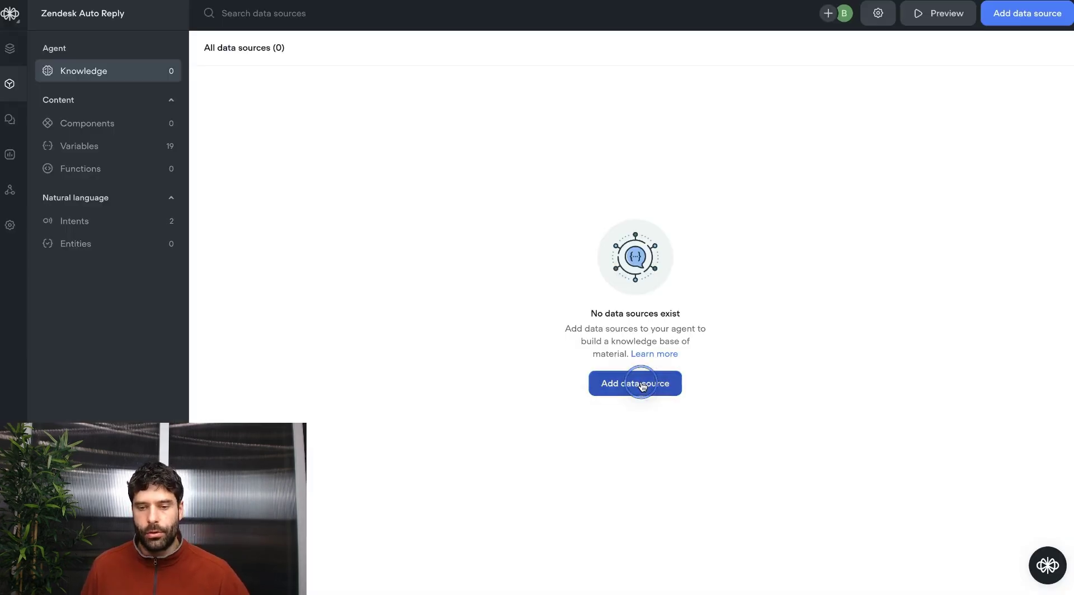
# Paste the Q&A text into the knowledge base content.
pyautogui.click(631, 384)
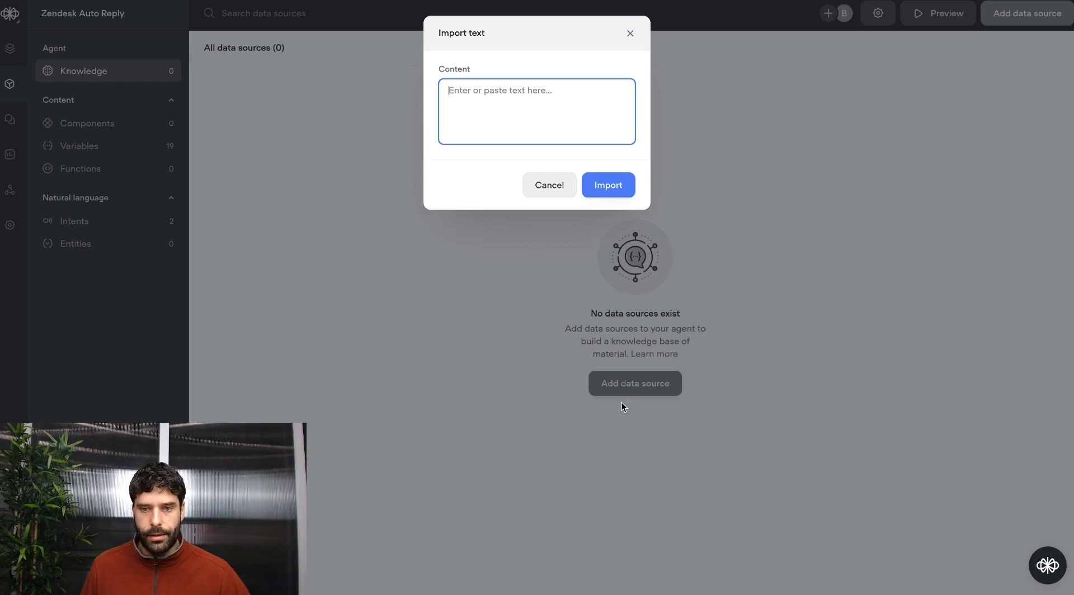
pyautogui.hotkey('ctrl', 'v')
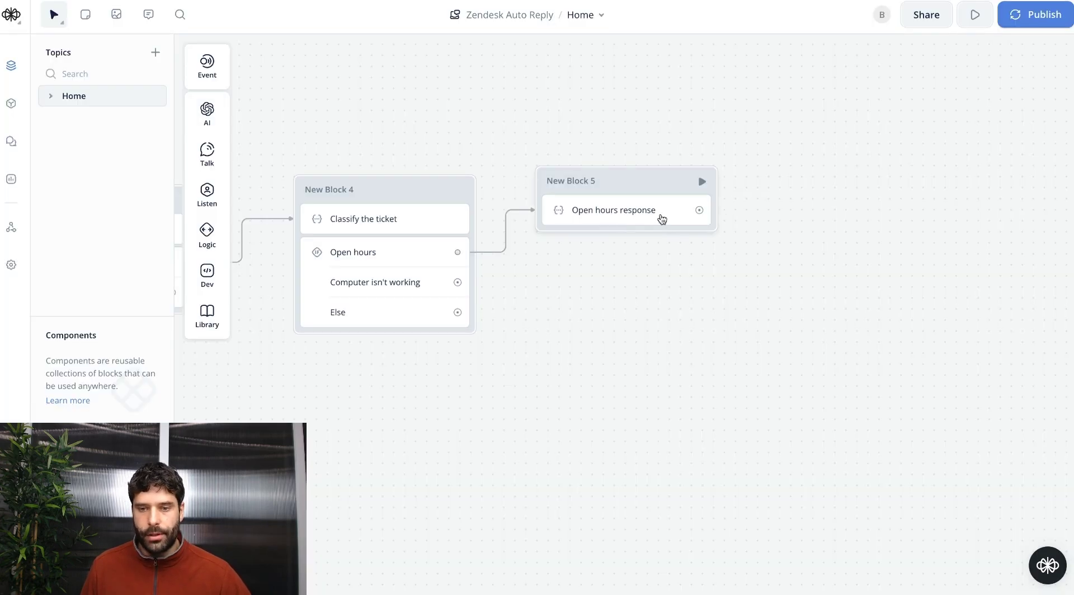
pyautogui.click(660, 218)
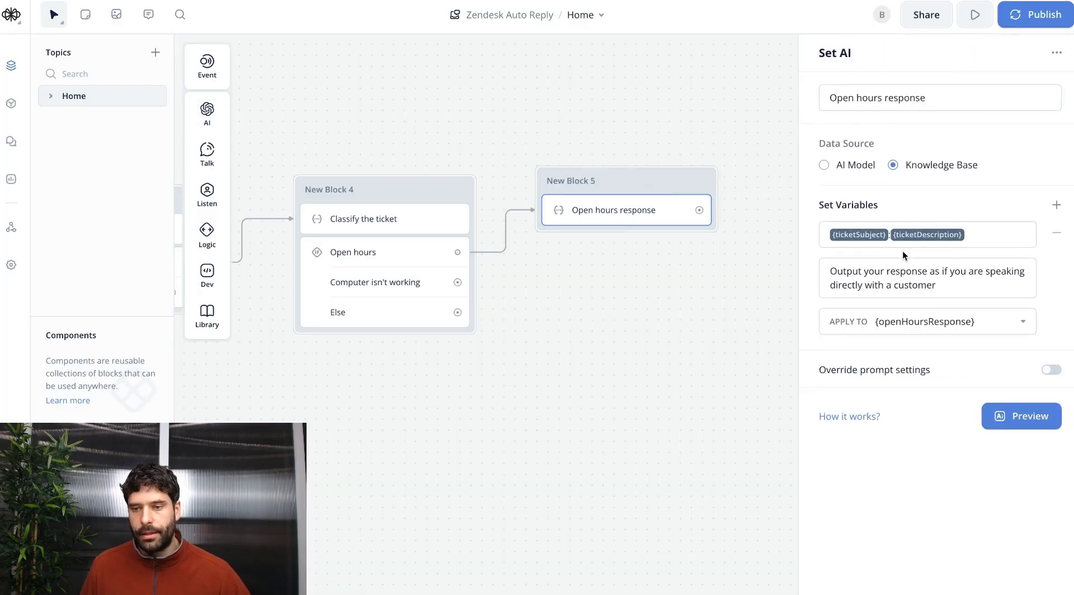
# Preview the Open hours answer with the test question 'what time do you open?', then close it.
pyautogui.click(1022, 416)
pyautogui.press('Tab')
pyautogui.write('what ')
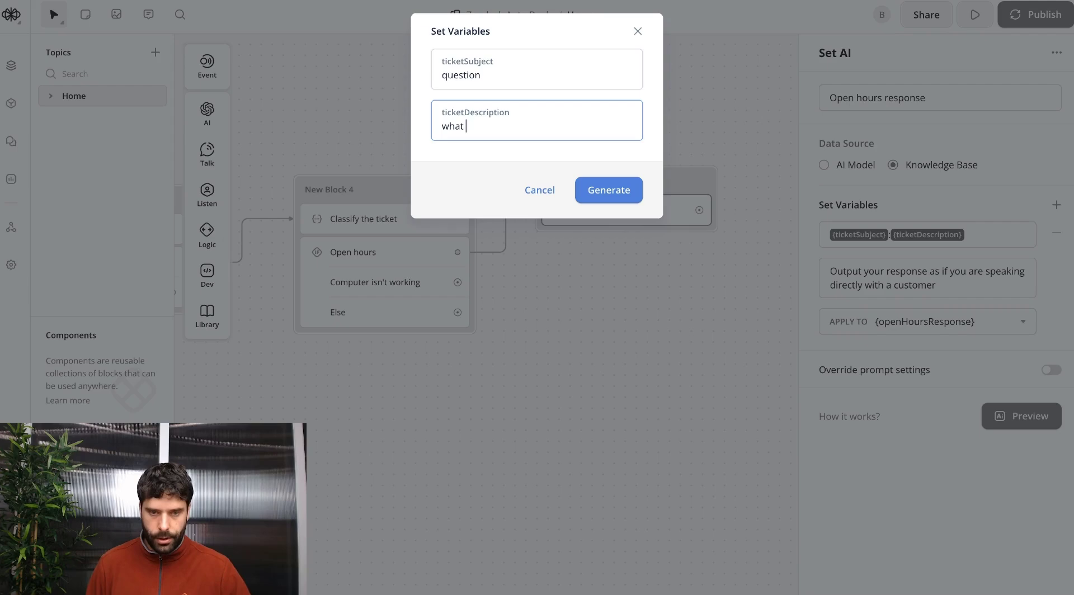
pyautogui.write('time do you open?')
pyautogui.click(608, 190)
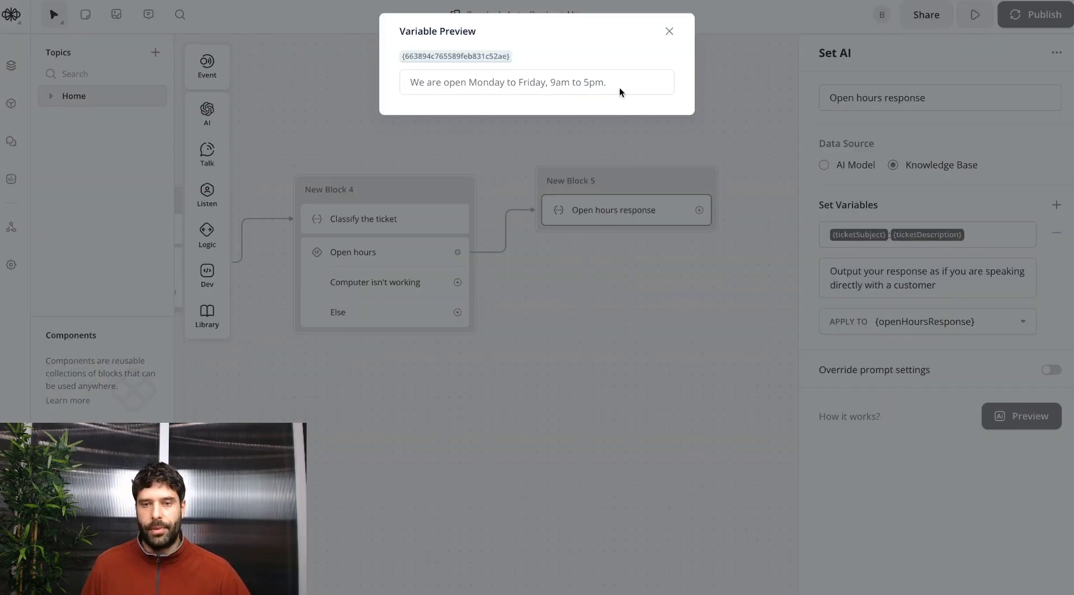
pyautogui.click(690, 144)
pyautogui.hscroll(6, 690, 145)
pyautogui.hscroll(2, 690, 149)
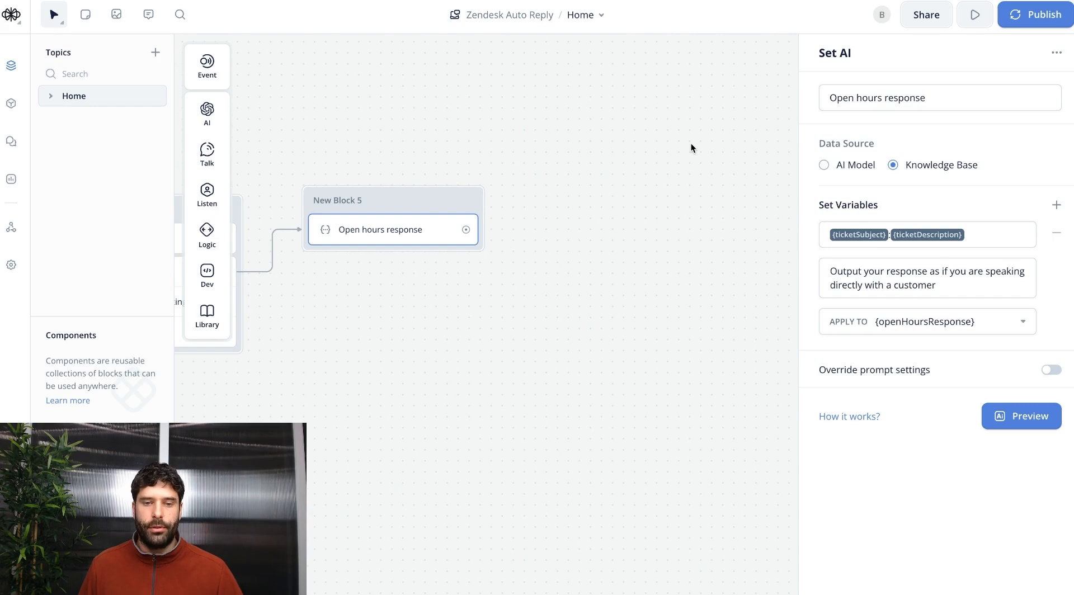
pyautogui.hscroll(-2, 692, 147)
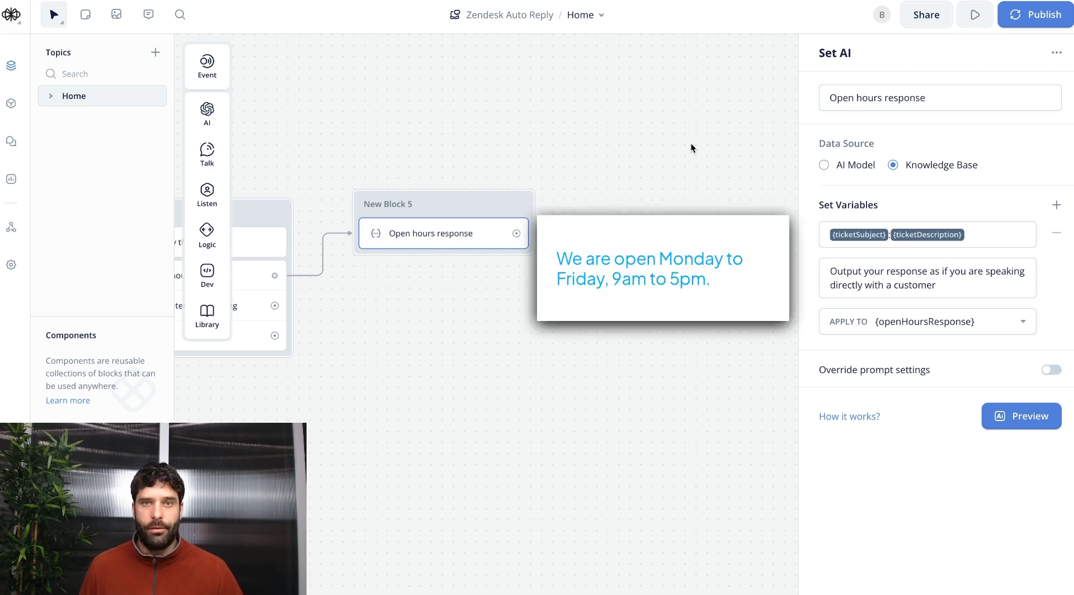
# Add a Condition step labelled 'If Email' after the Open hours response.
pyautogui.moveTo(516, 233); pyautogui.dragTo(589, 207)
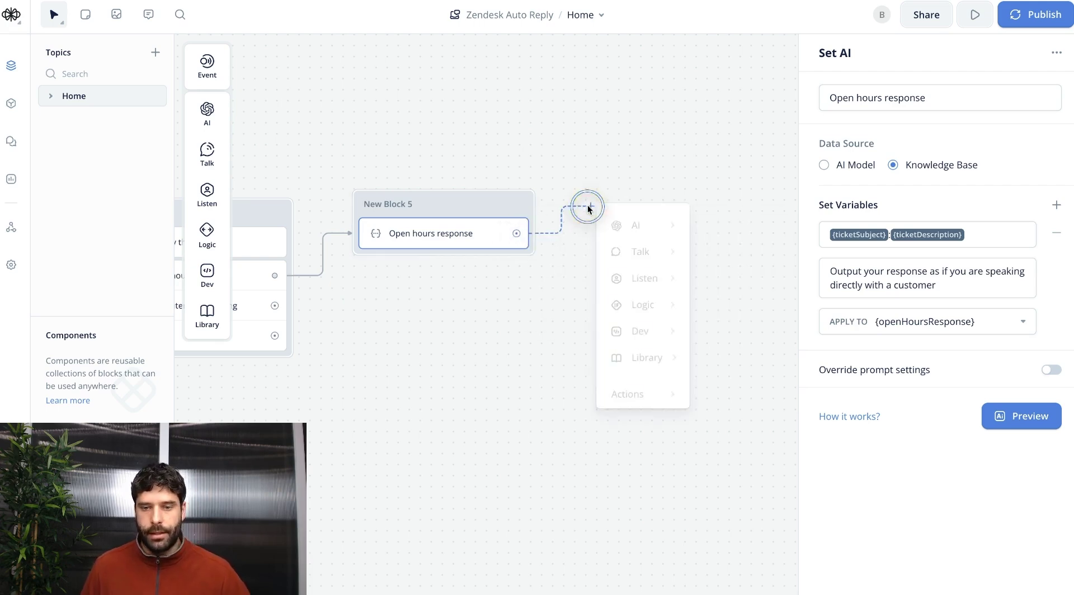
pyautogui.moveTo(650, 301)
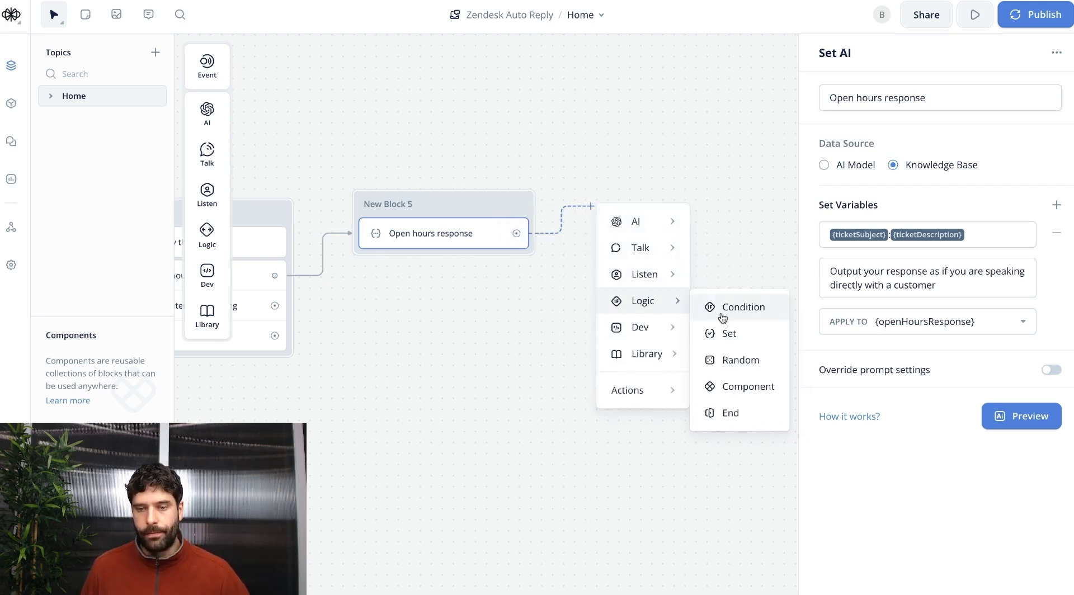
pyautogui.click(724, 318)
pyautogui.write('I')
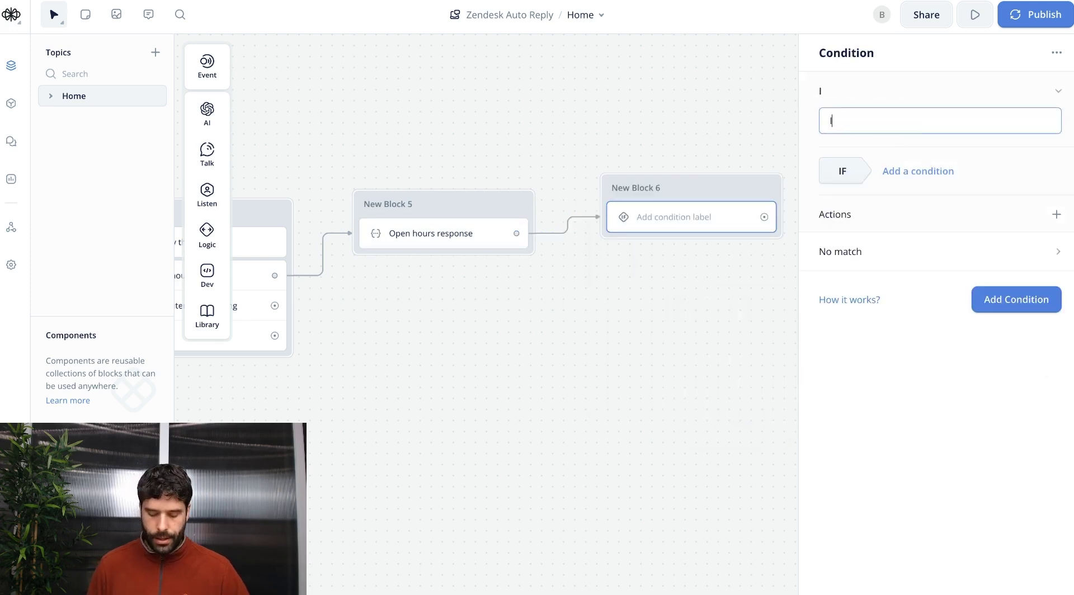
pyautogui.write('f Email')
# Give the If Email path the variable rule ticketChannel is email.
pyautogui.click(907, 170)
pyautogui.click(921, 195)
pyautogui.click(875, 234)
pyautogui.write('tick')
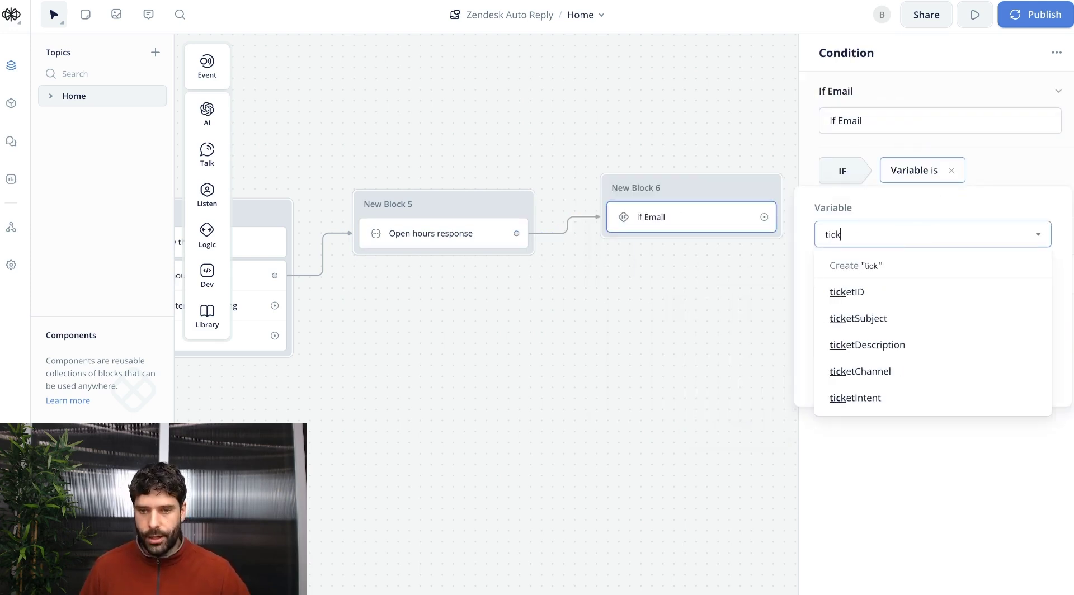
pyautogui.click(856, 370)
pyautogui.click(851, 296)
pyautogui.write('email')
pyautogui.click(1027, 293)
pyautogui.click(856, 271)
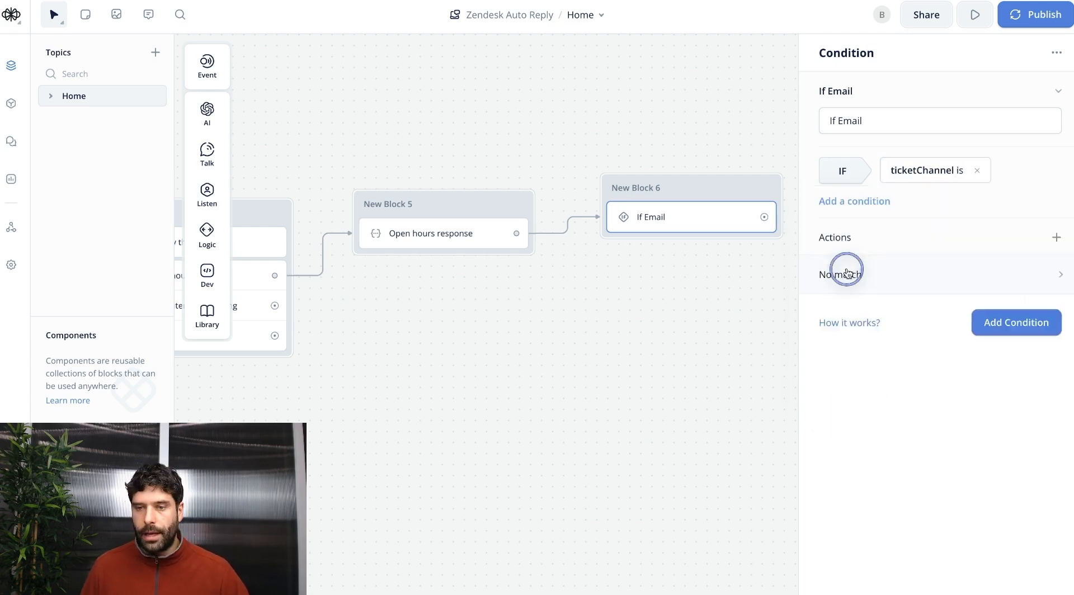
# Add an Else path alongside If Email and close the condition settings.
pyautogui.click(1057, 90)
pyautogui.hscroll(3, 504, 297)
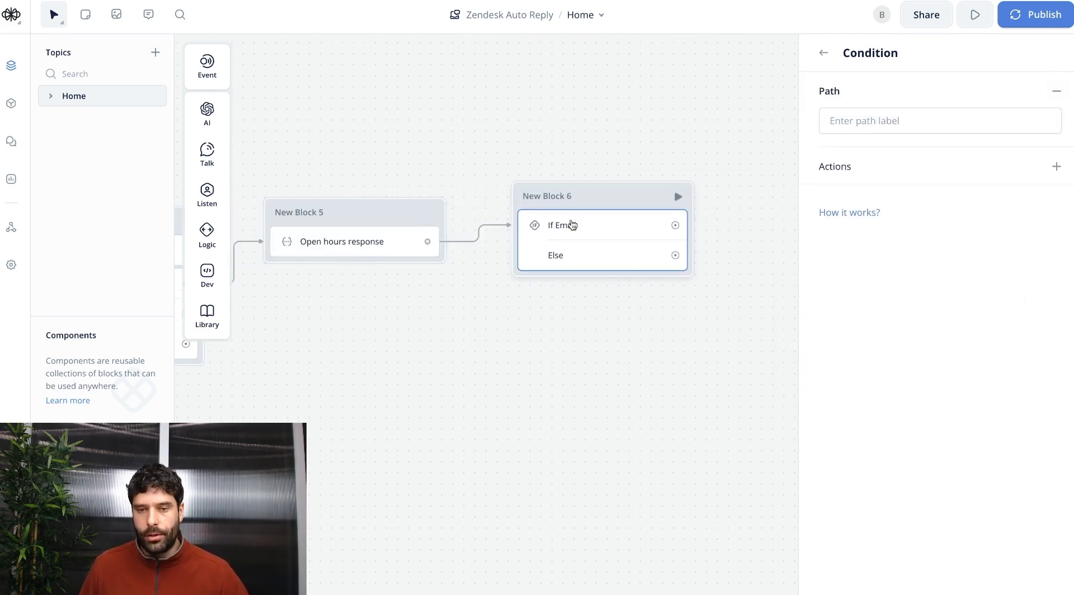
pyautogui.hscroll(4, 635, 229)
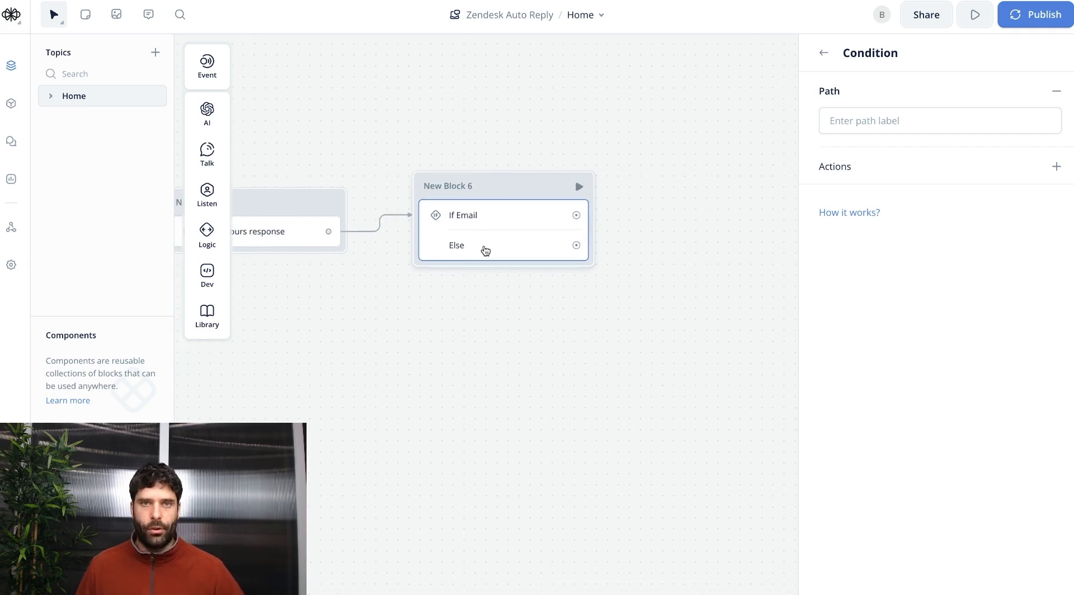
pyautogui.click(642, 242)
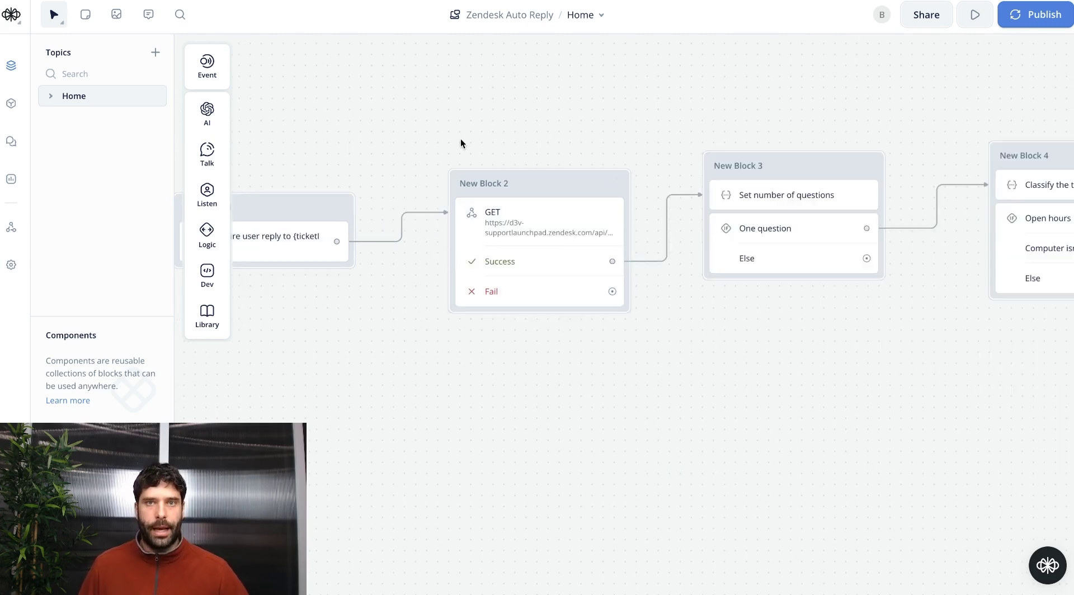
# Copy the API request block New Block 2.
pyautogui.moveTo(428, 149); pyautogui.dragTo(653, 348)
pyautogui.hotkey('ctrl', 'c')
pyautogui.hscroll(15, 740, 364)
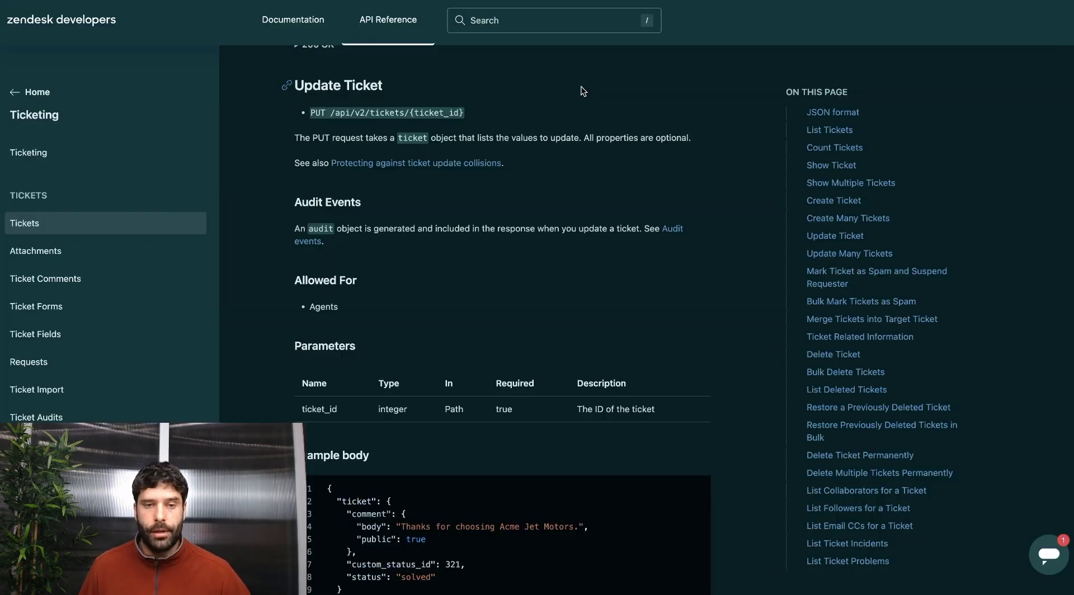
# Study the Update Ticket PUT endpoint v2/tickets/{ticket_id} in the Zendesk docs.
pyautogui.click(322, 139)
pyautogui.moveTo(518, 115); pyautogui.dragTo(312, 113)
pyautogui.click(313, 112)
pyautogui.doubleClick(433, 114)
pyautogui.click(475, 118)
pyautogui.moveTo(477, 117); pyautogui.dragTo(354, 114)
pyautogui.click(354, 115)
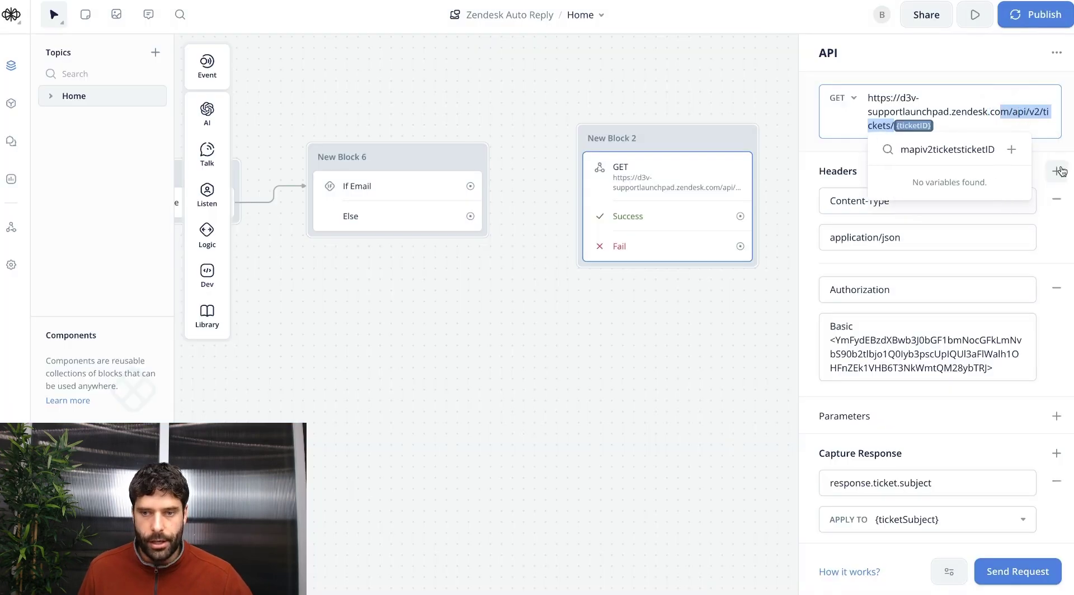
# Set the copied API step's method to PUT and review the docs' example JSON body.
pyautogui.click(836, 99)
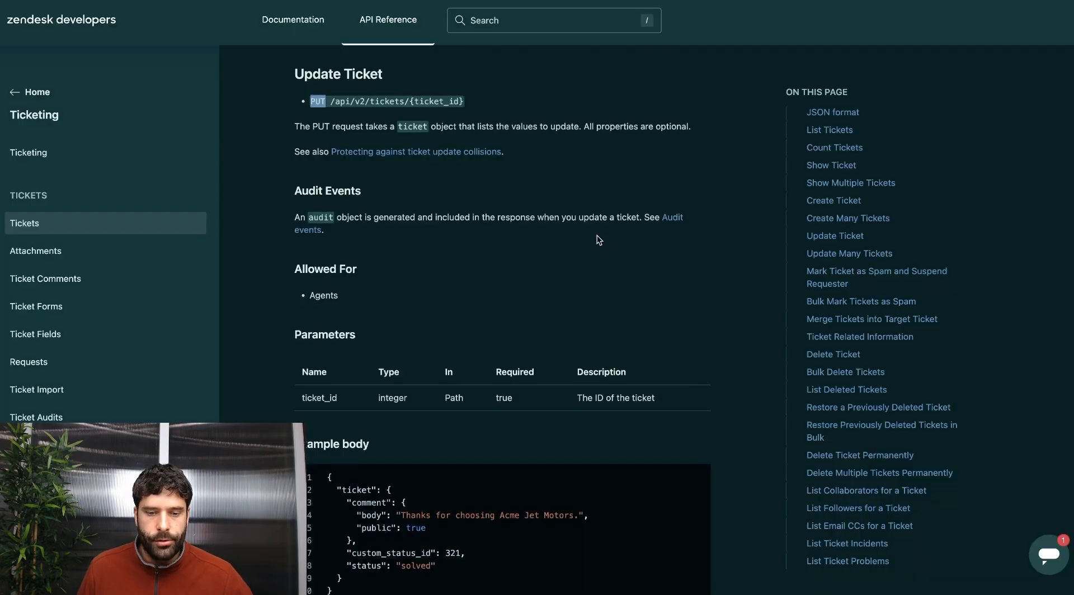
pyautogui.scroll(-5, 596, 235)
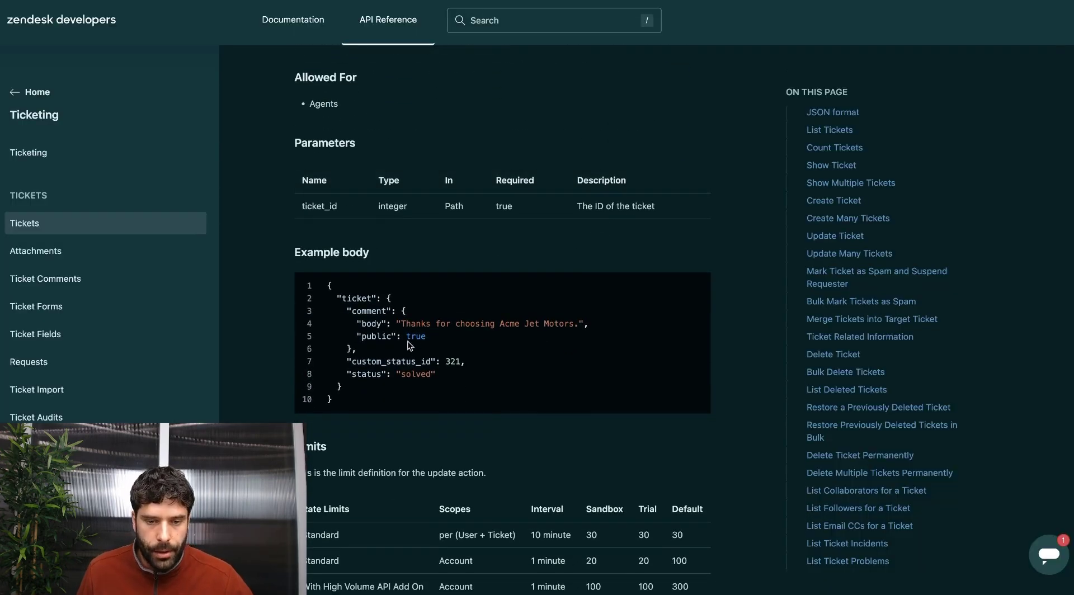
pyautogui.moveTo(331, 401); pyautogui.dragTo(319, 283)
pyautogui.click(439, 250)
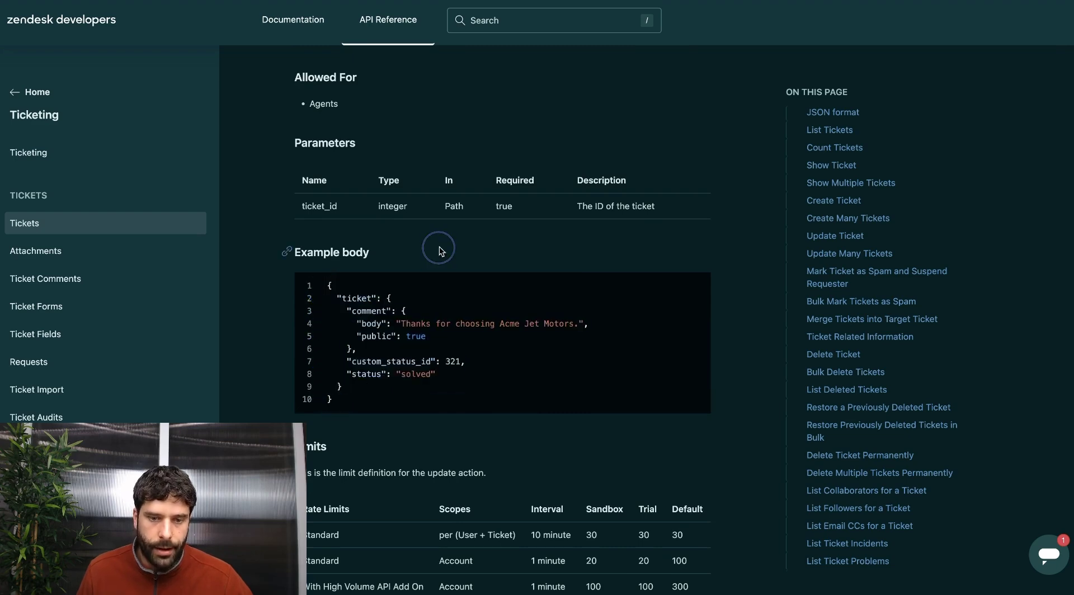
# Give the request a raw body containing the pasted JSON ticket body.
pyautogui.click(1057, 362)
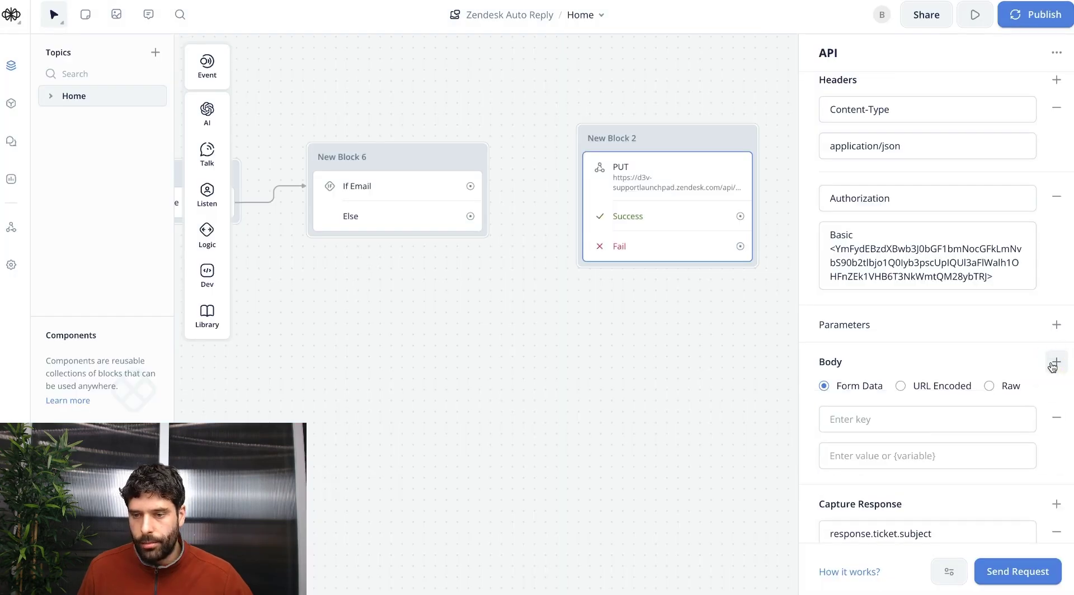
pyautogui.click(989, 386)
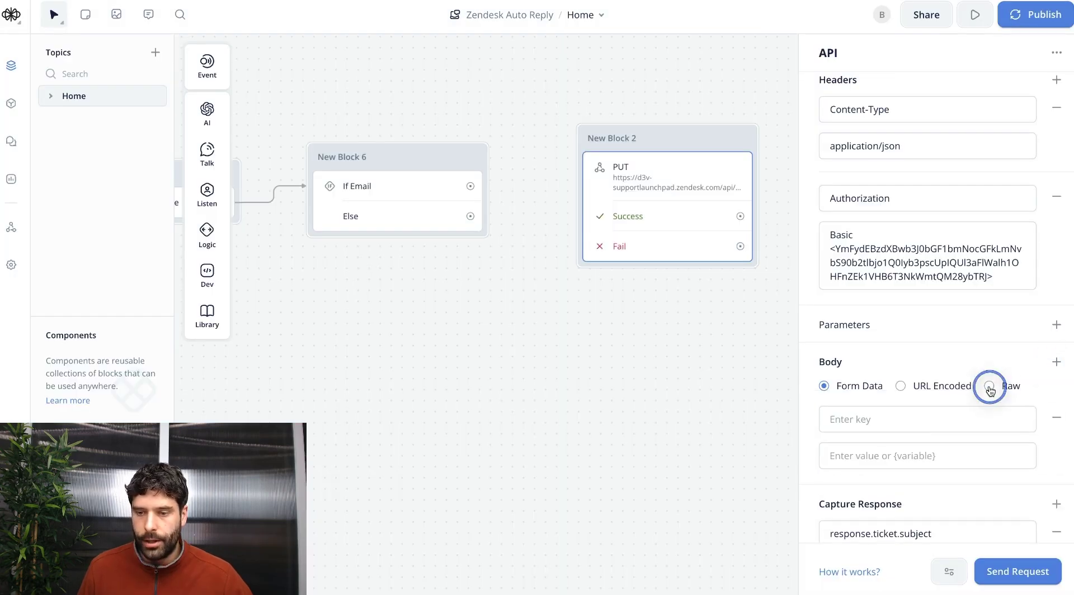
pyautogui.scroll(-1, 923, 475)
pyautogui.click(923, 475)
pyautogui.hotkey('ctrl', 'v')
pyautogui.moveTo(885, 437); pyautogui.dragTo(851, 343)
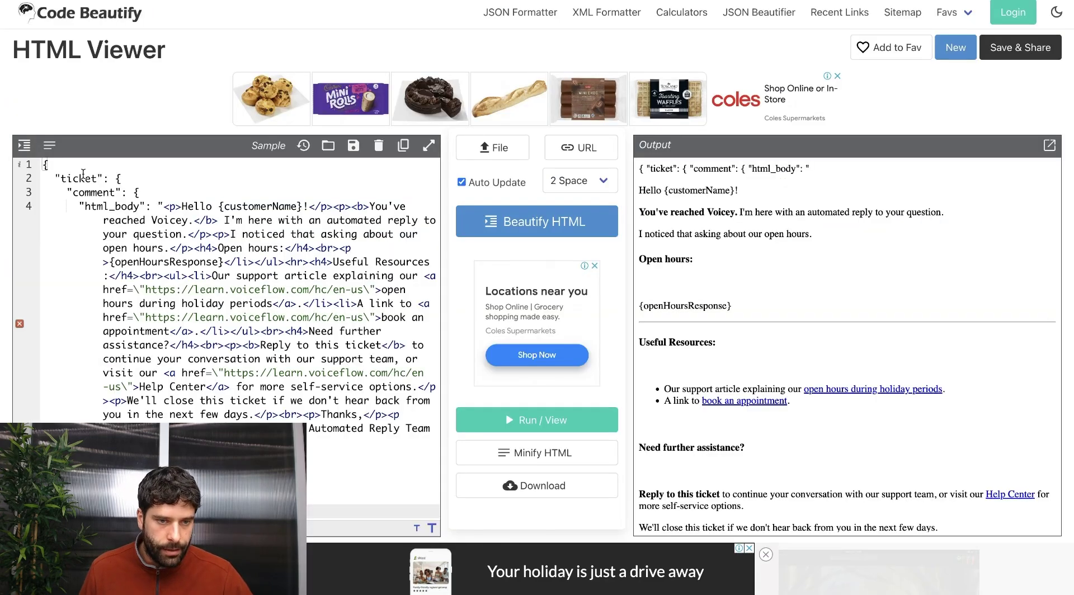
# Delete the JSON fields around the html_body string so only the reply HTML remains.
pyautogui.doubleClick(128, 206)
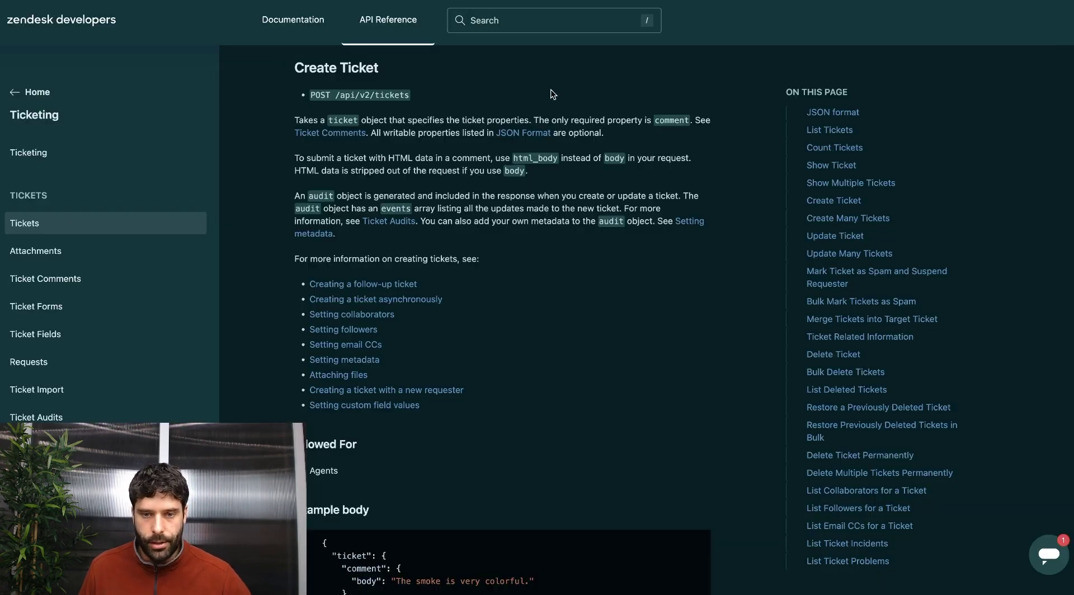
pyautogui.click(562, 157)
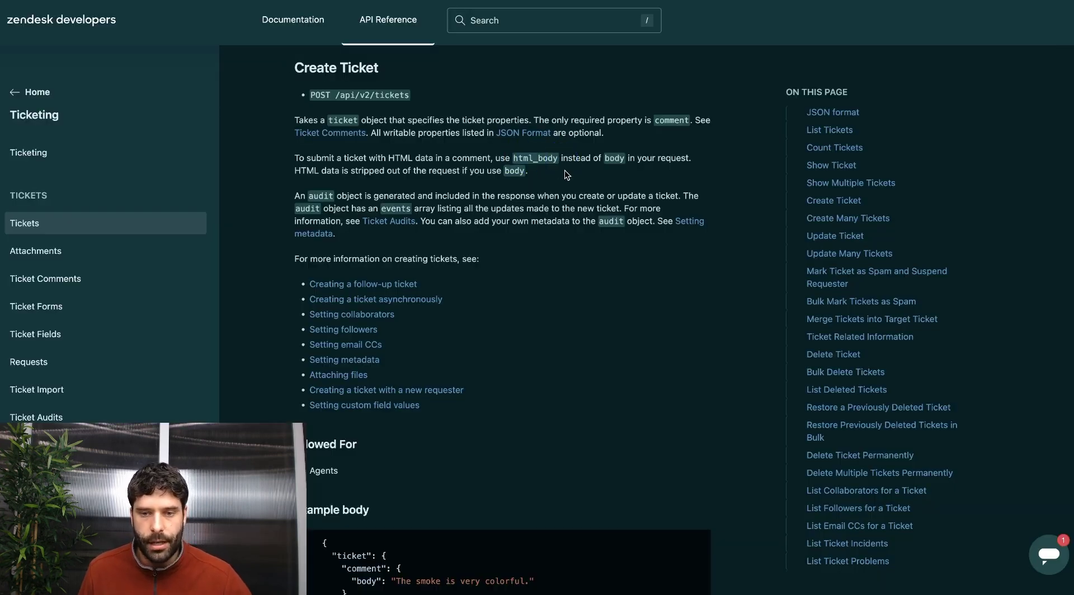
pyautogui.click(614, 159)
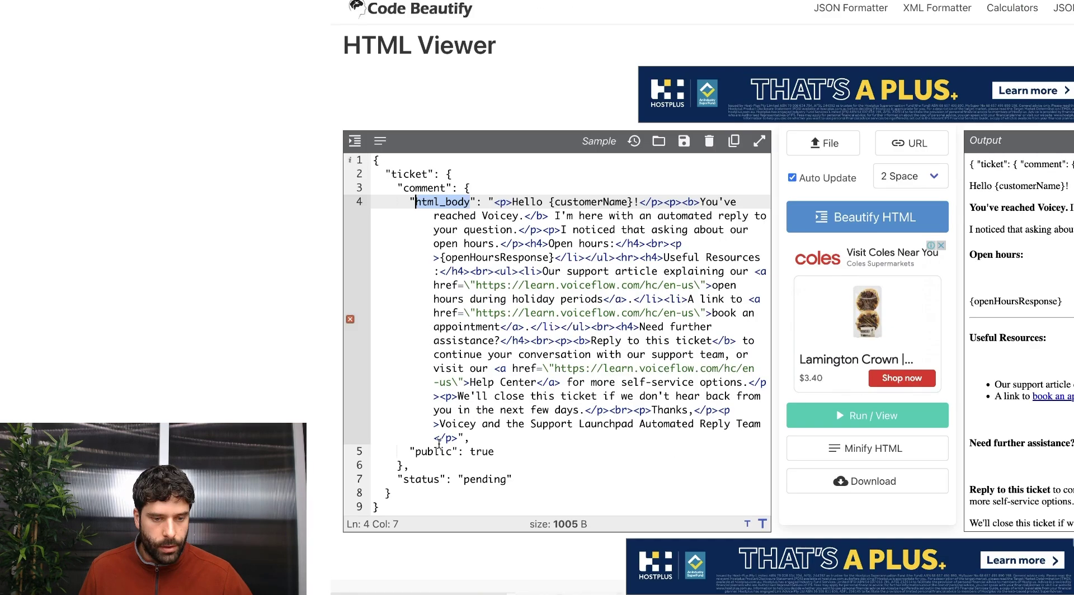
pyautogui.doubleClick(427, 451)
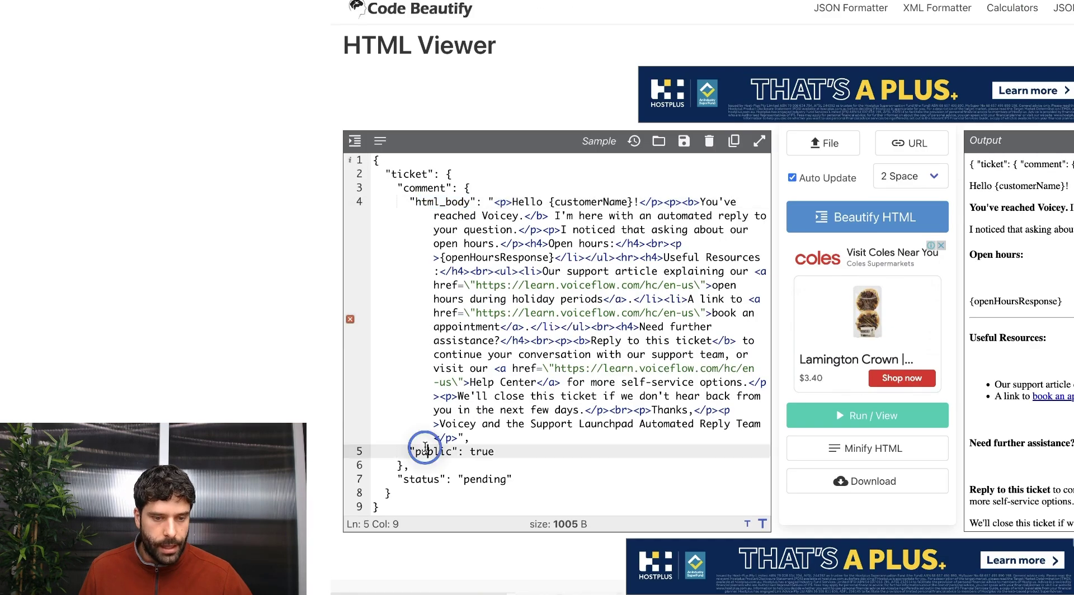
pyautogui.doubleClick(483, 451)
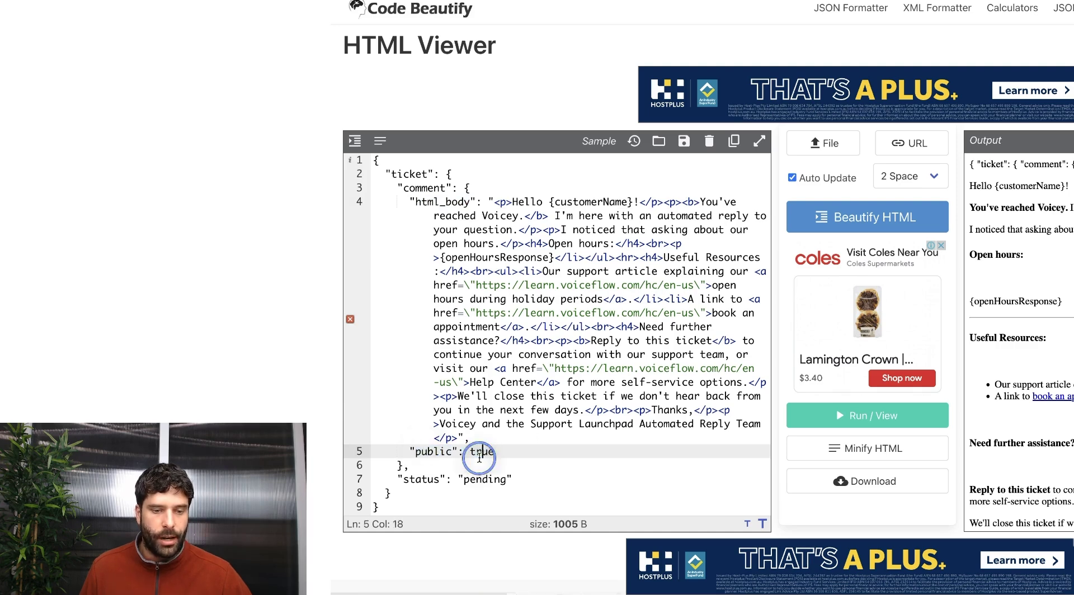
pyautogui.click(539, 437)
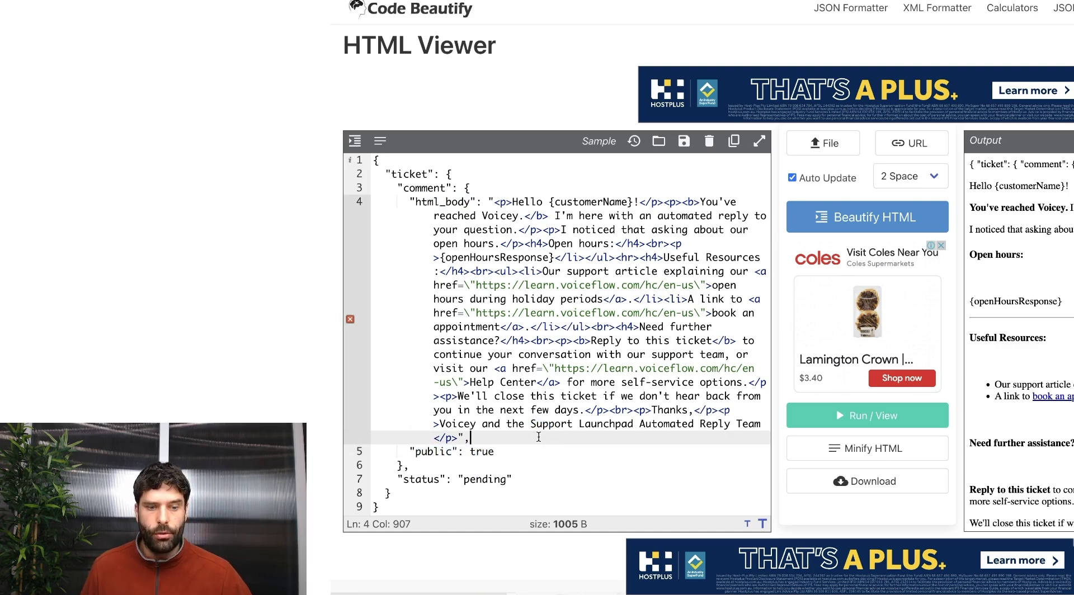
pyautogui.doubleClick(423, 480)
pyautogui.doubleClick(473, 480)
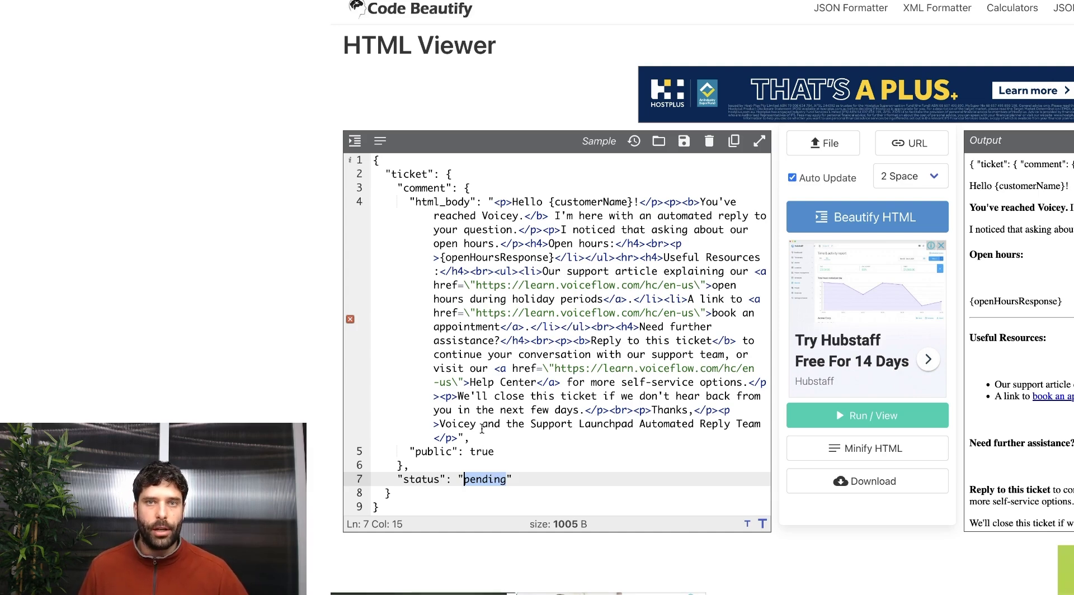
pyautogui.moveTo(386, 507); pyautogui.dragTo(456, 438)
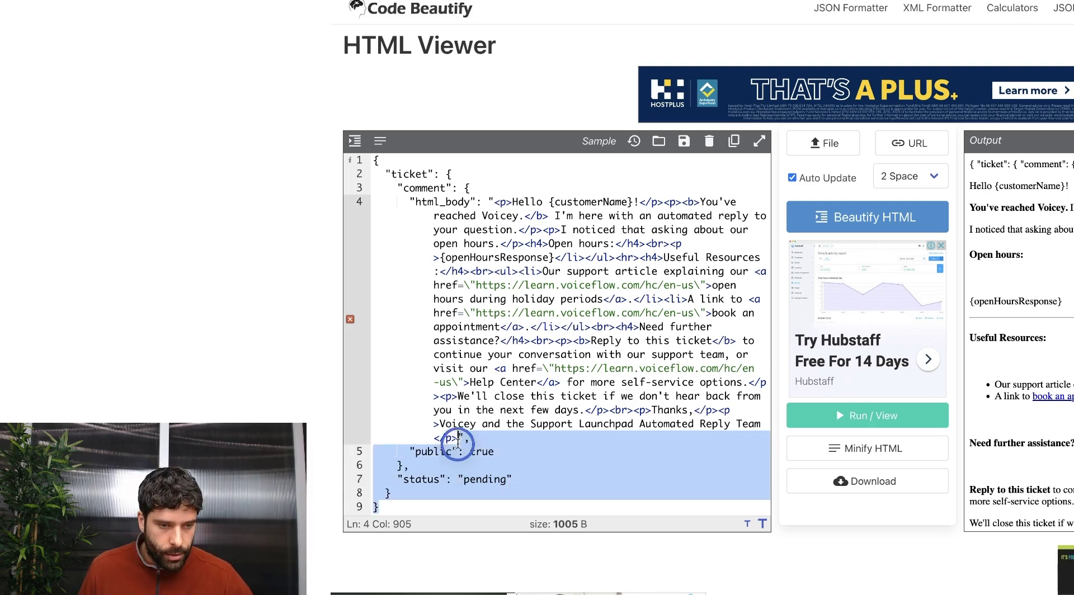
pyautogui.press('BackSpace')
pyautogui.moveTo(495, 201); pyautogui.dragTo(403, 173)
pyautogui.press('BackSpace')
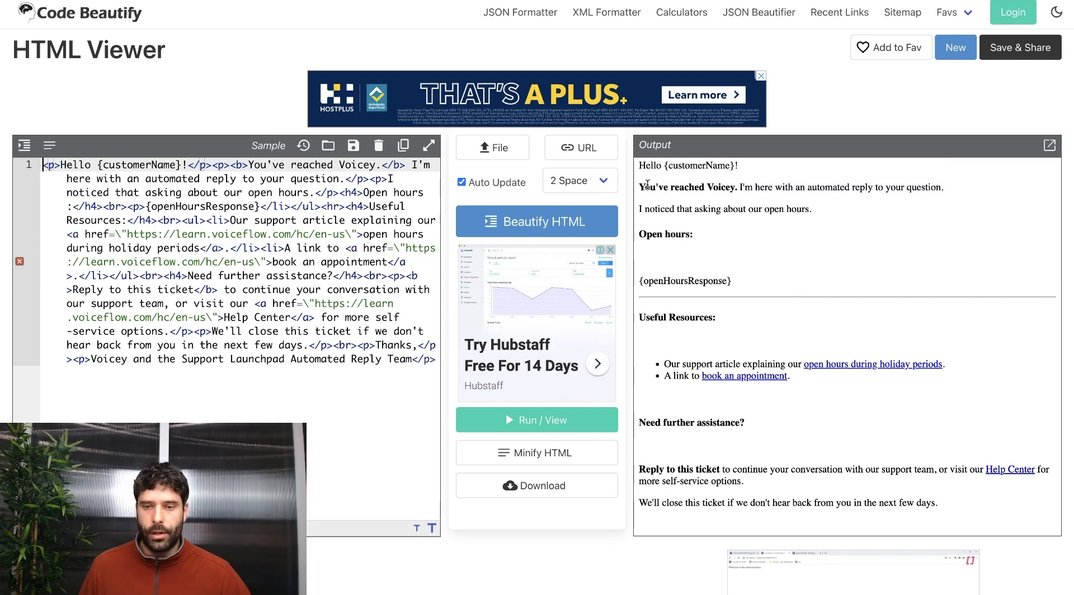
# Inspect the rendered output: the {customerName} greeting, {openHoursResponse} line and closing sign-off.
pyautogui.tripleClick(735, 283)
pyautogui.moveTo(639, 187); pyautogui.dragTo(728, 274)
pyautogui.click(642, 317)
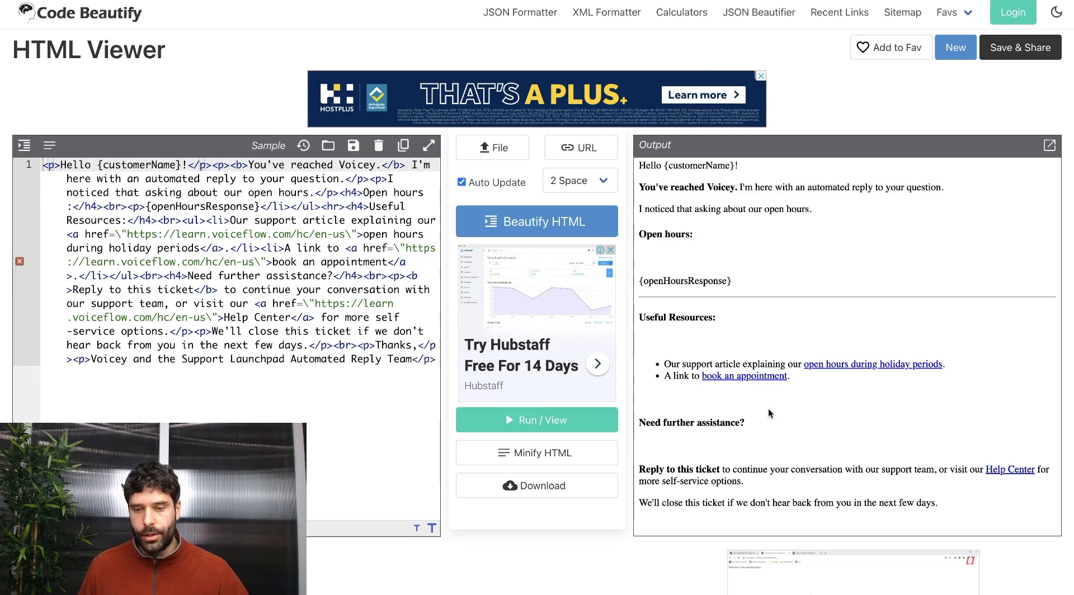
pyautogui.scroll(-1, 761, 420)
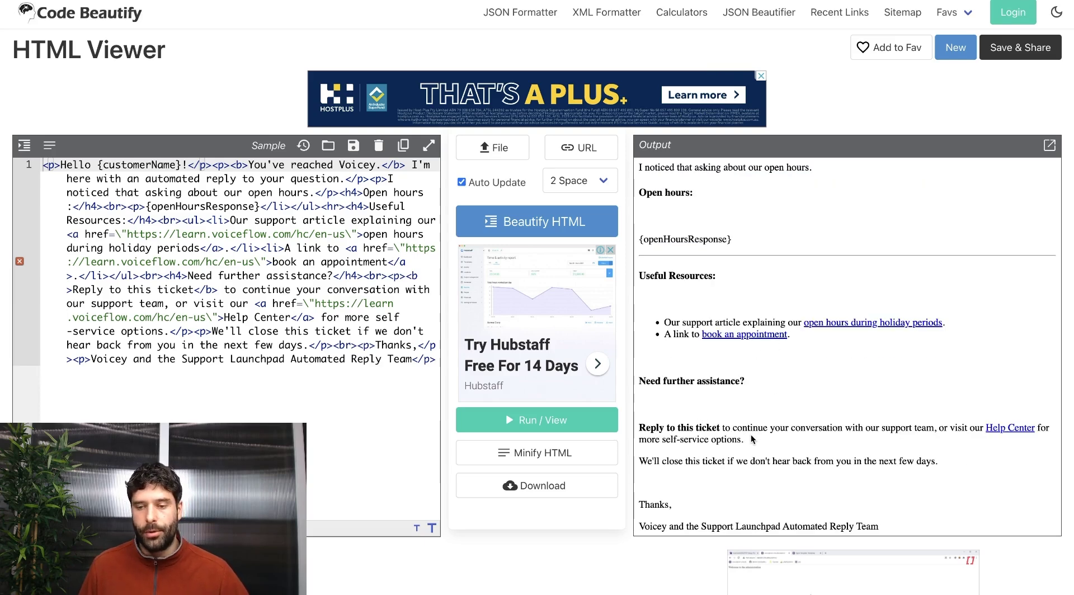
pyautogui.moveTo(943, 470); pyautogui.dragTo(640, 442)
pyautogui.click(647, 434)
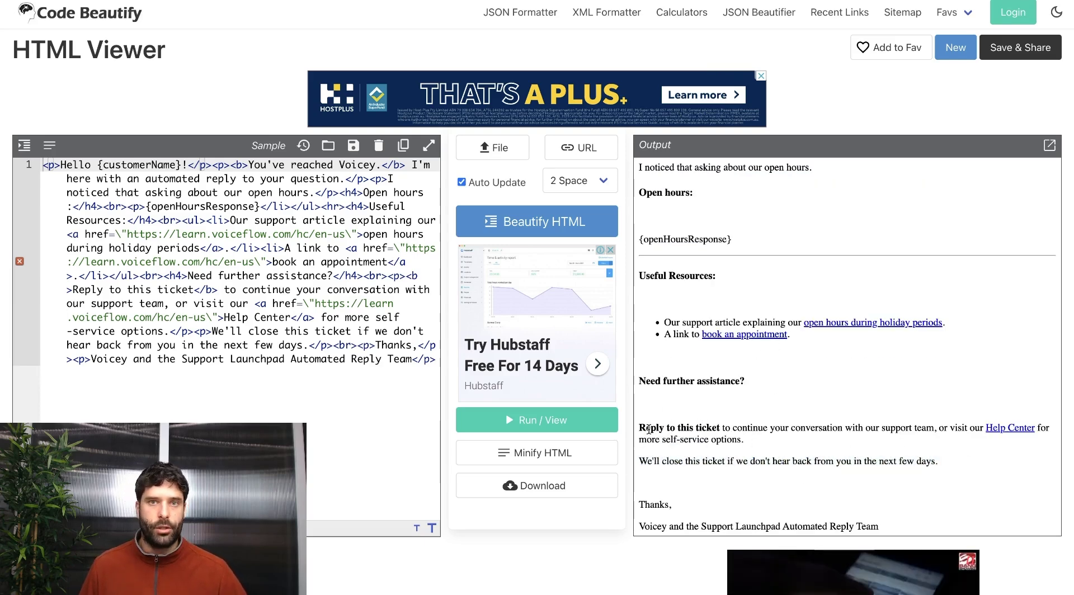
pyautogui.scroll(1, 684, 177)
pyautogui.doubleClick(684, 176)
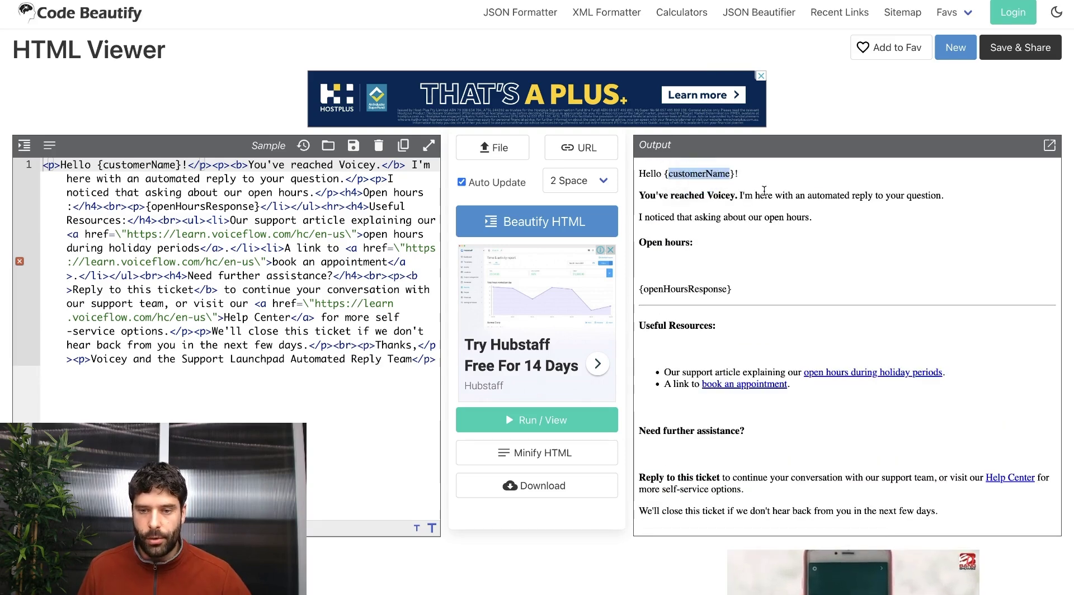
pyautogui.doubleClick(680, 289)
pyautogui.click(767, 290)
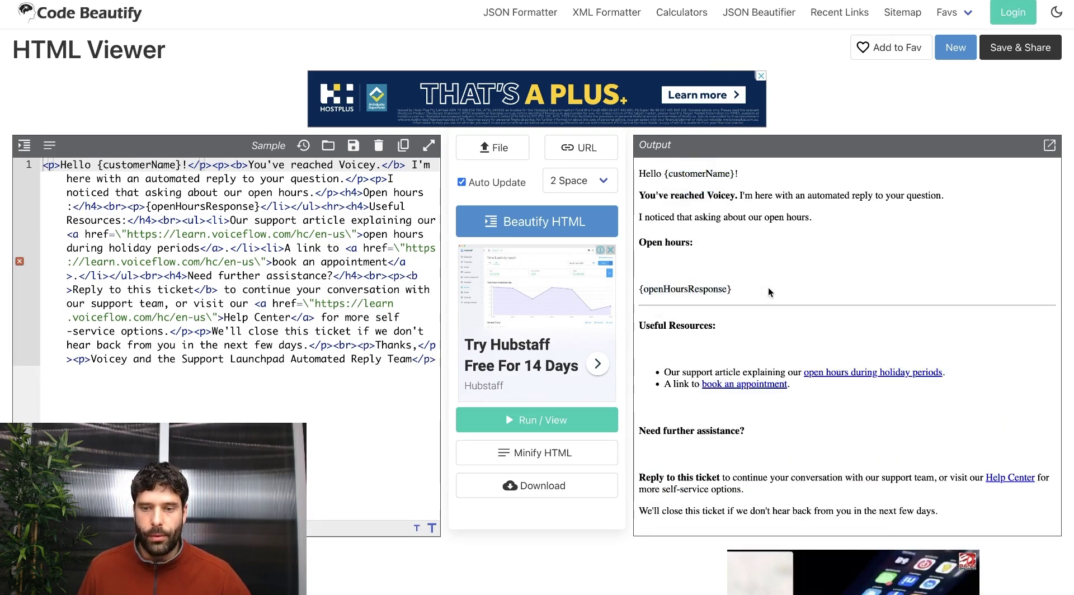
pyautogui.scroll(-1, 691, 318)
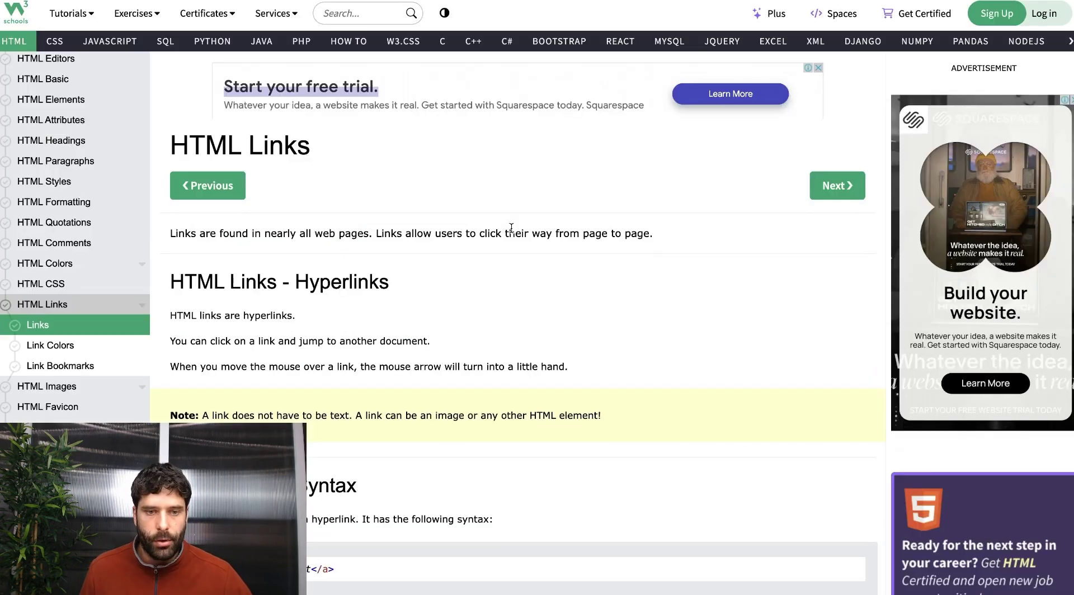
# Select the W3Schools <a href> example and compare it with the template's escaped \" quotes.
pyautogui.scroll(-5, 489, 231)
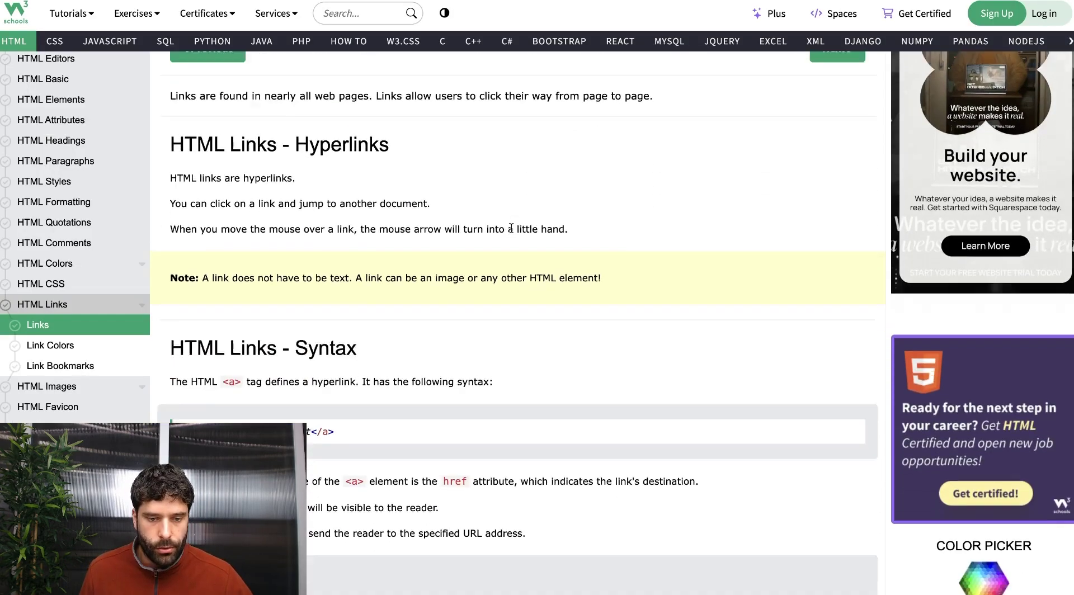
pyautogui.moveTo(347, 281); pyautogui.dragTo(180, 281)
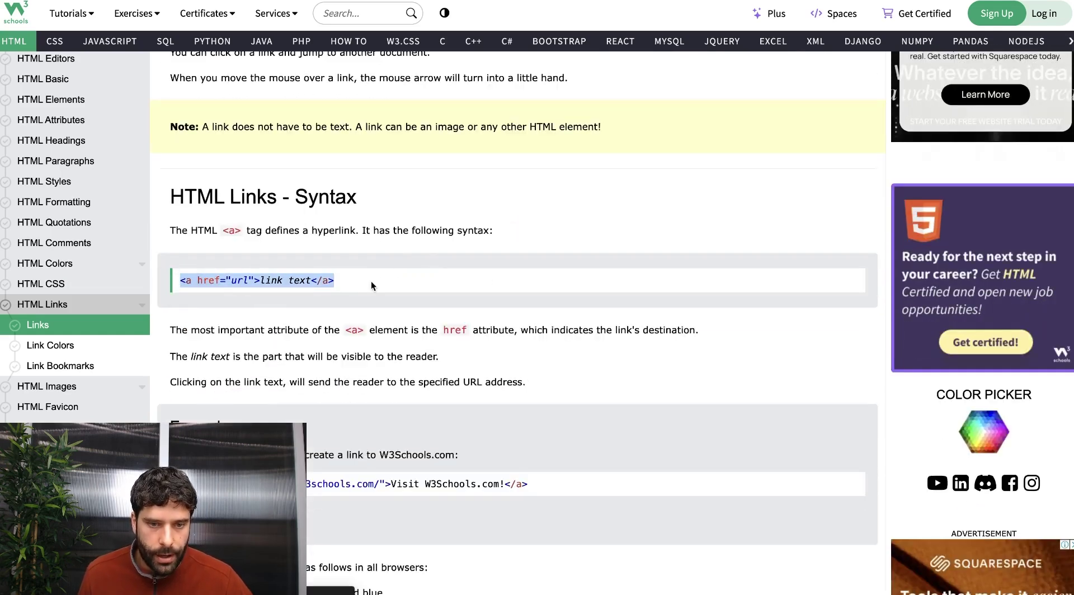
pyautogui.click(402, 248)
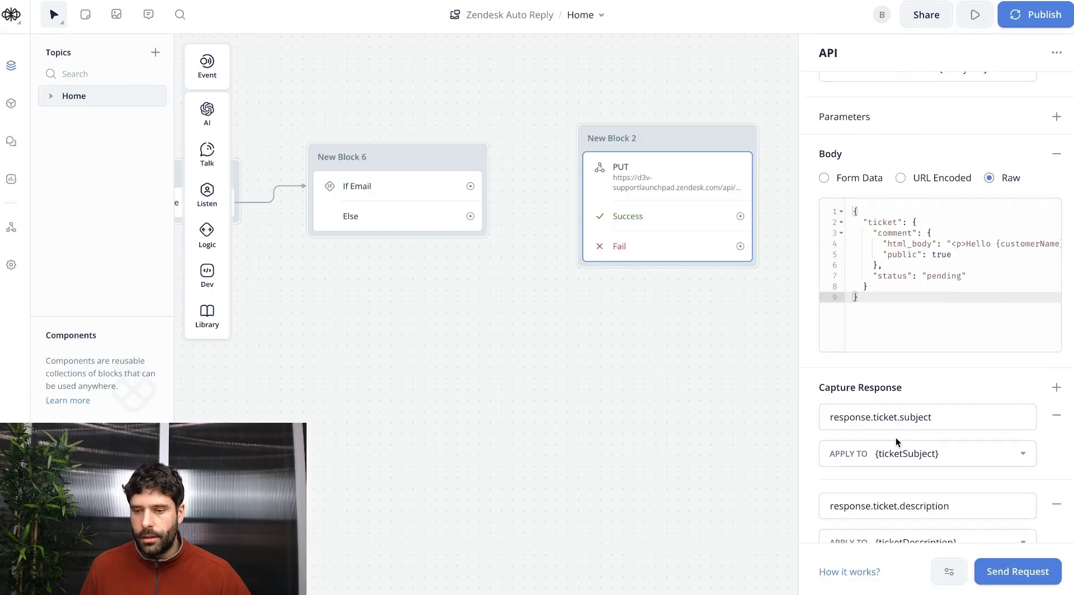
# Remove all four Capture Response mappings from the API block.
pyautogui.scroll(-1, 900, 437)
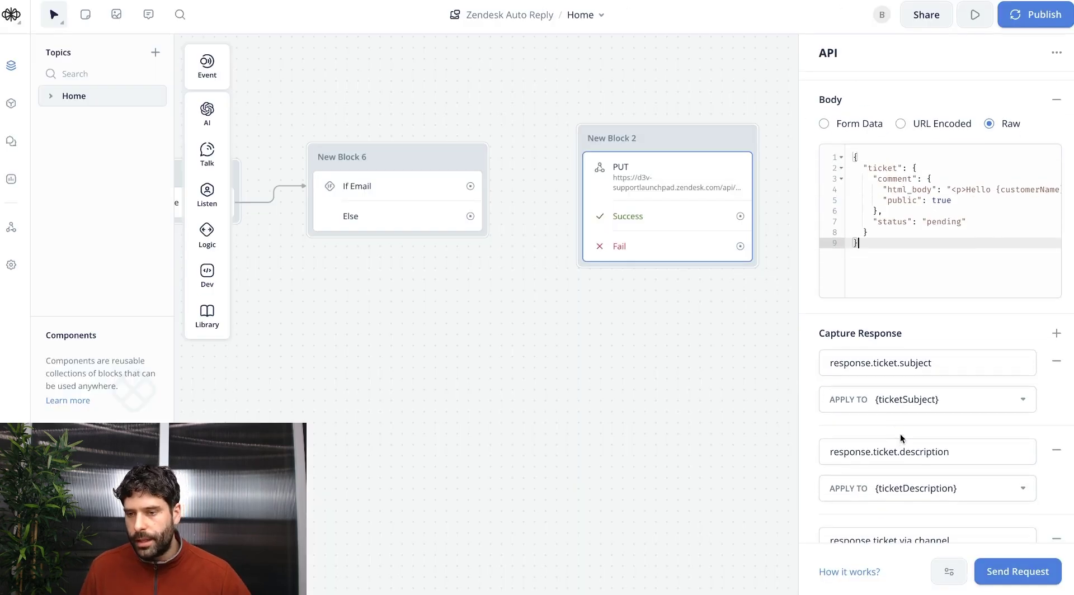
pyautogui.click(1056, 362)
pyautogui.click(1056, 363)
pyautogui.click(1056, 363)
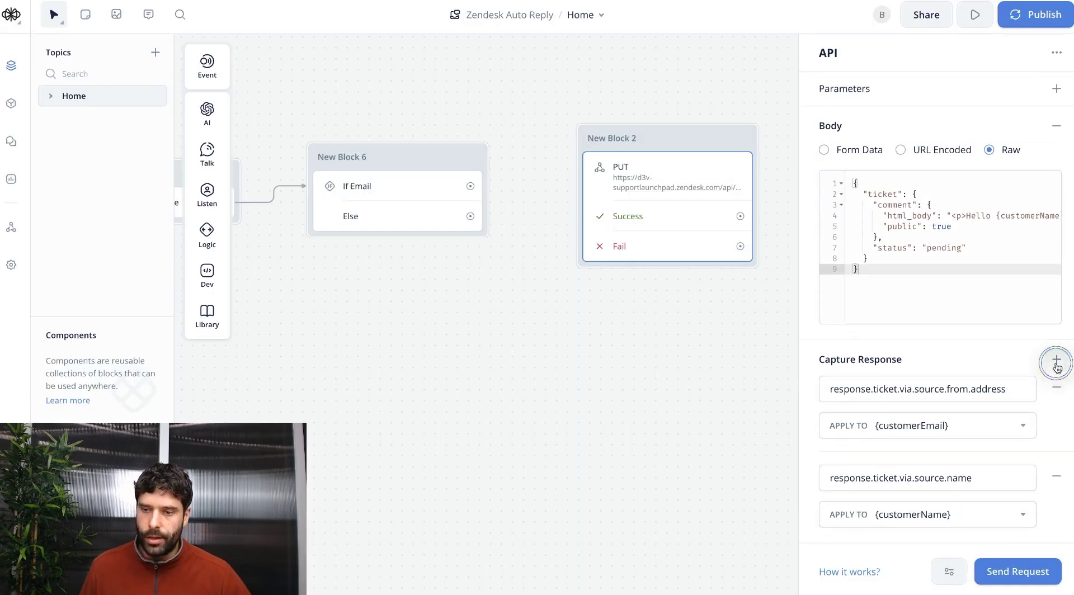
pyautogui.click(1056, 362)
pyautogui.click(1055, 363)
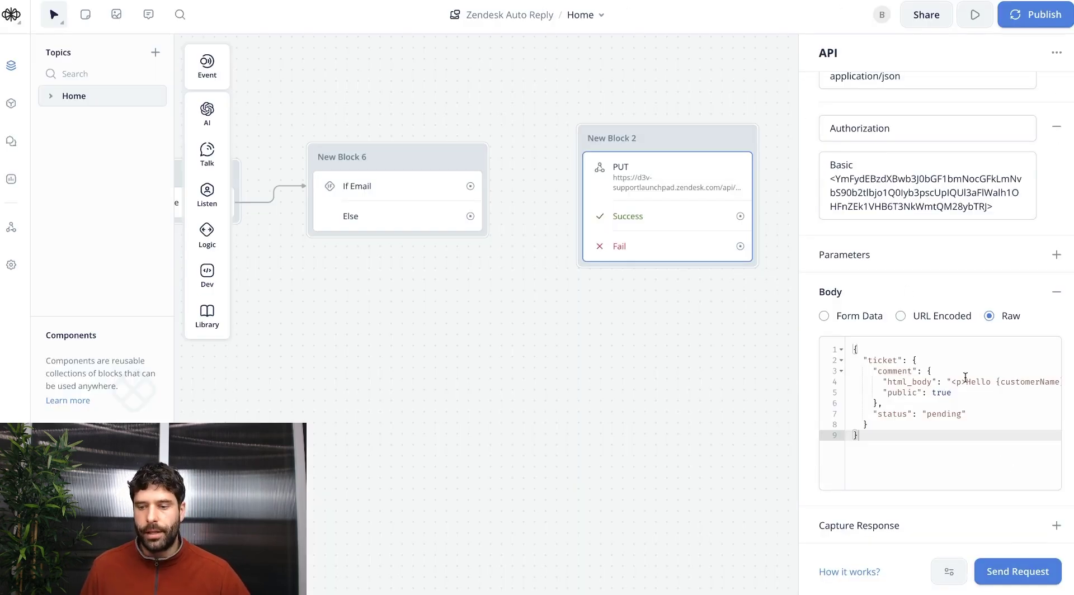
# Test the request with a sample customer name and 'We are open from dawn till dusk'.
pyautogui.click(1010, 571)
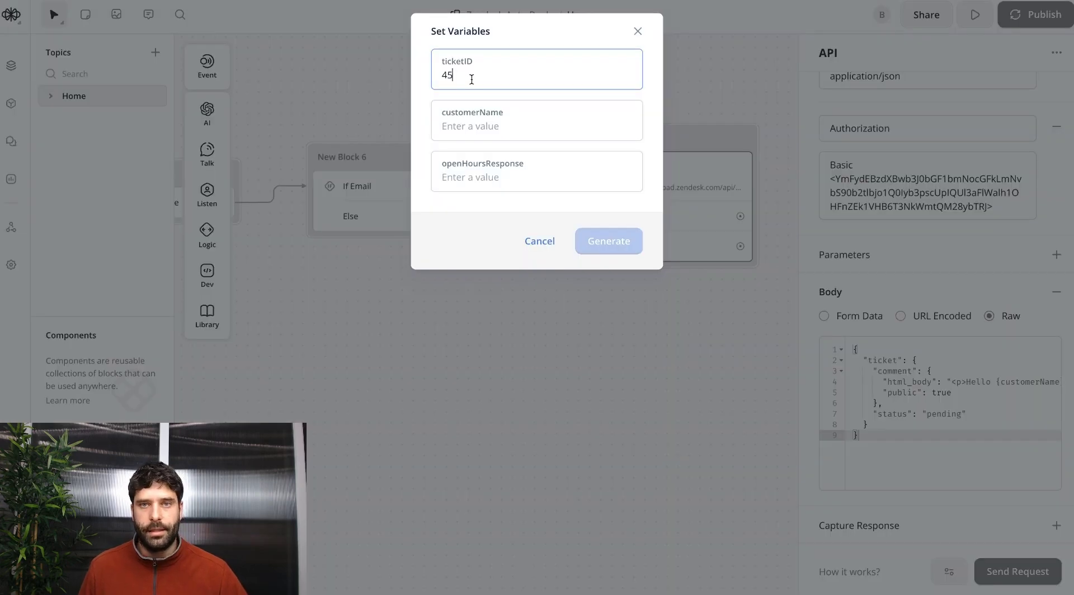
pyautogui.click(485, 126)
pyautogui.write('Boris')
pyautogui.click(472, 177)
pyautogui.write('We are open from dawn till dusk')
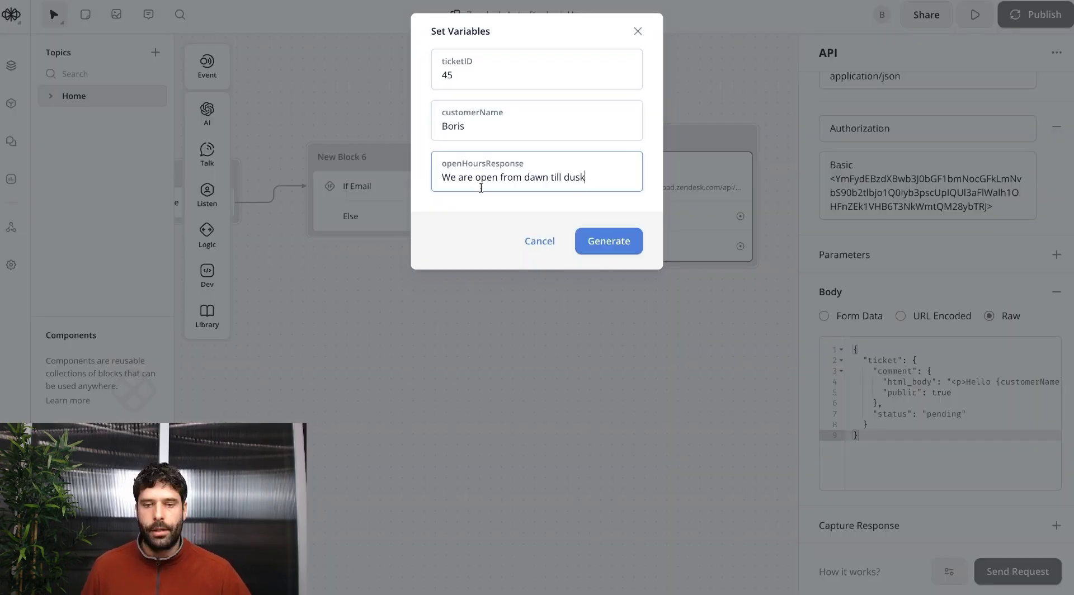
pyautogui.click(614, 240)
# Confirm the 200 OK and the posted reply on ticket 45, then link If Email to New Block 2.
pyautogui.moveTo(395, 413); pyautogui.dragTo(423, 412)
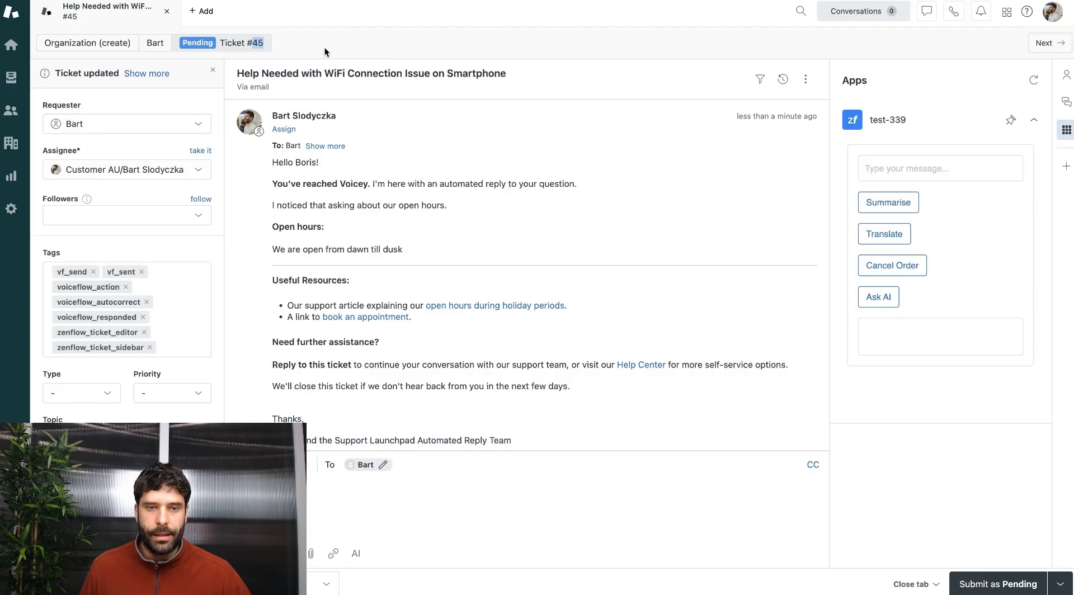
pyautogui.moveTo(737, 116); pyautogui.dragTo(817, 116)
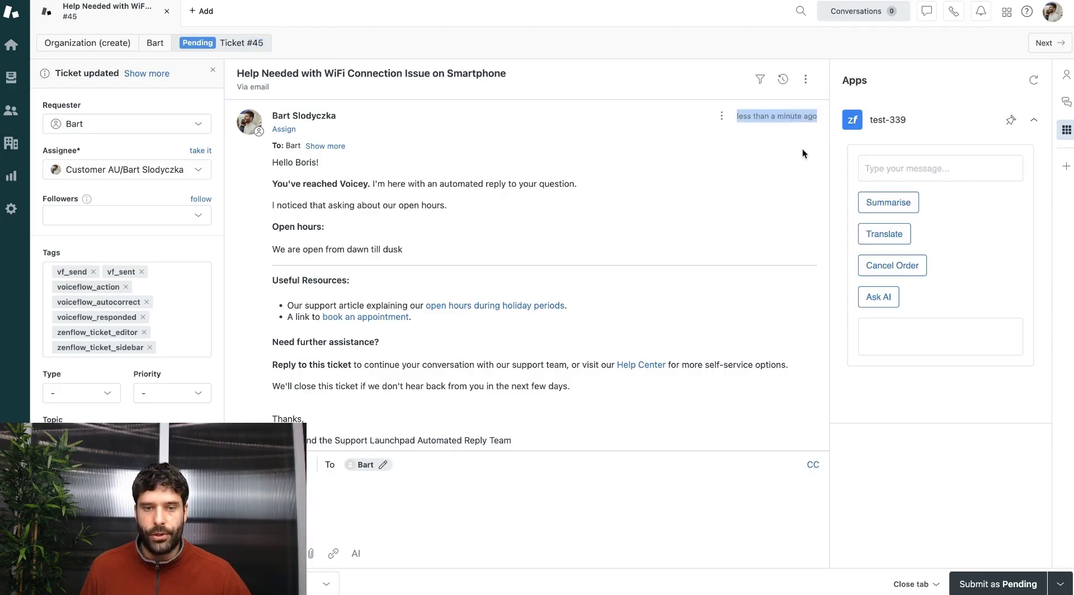
pyautogui.doubleClick(295, 163)
pyautogui.moveTo(403, 249); pyautogui.dragTo(272, 249)
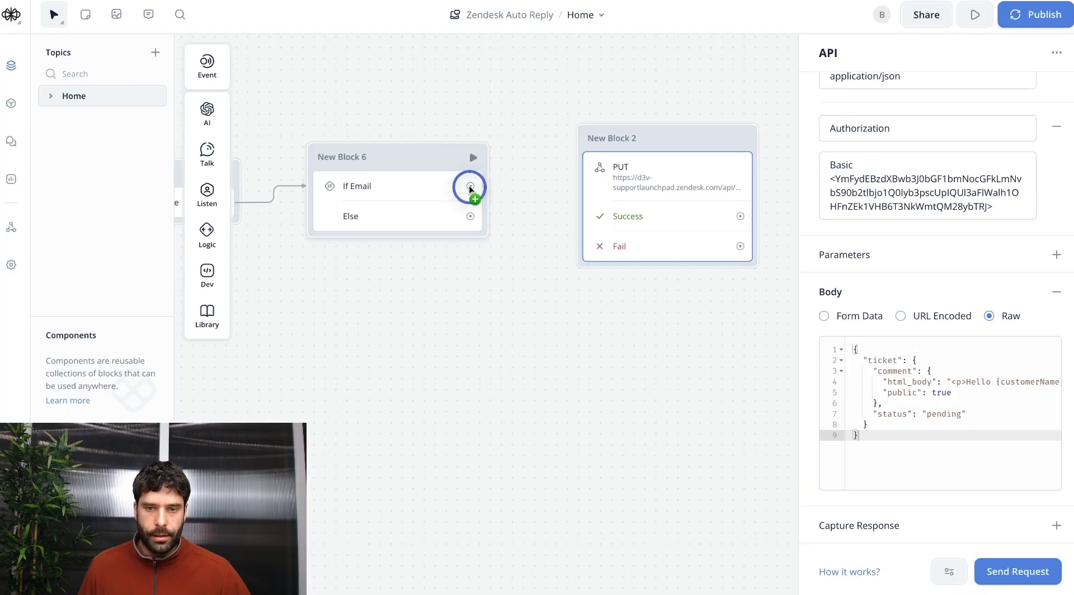
pyautogui.moveTo(469, 186); pyautogui.dragTo(576, 147)
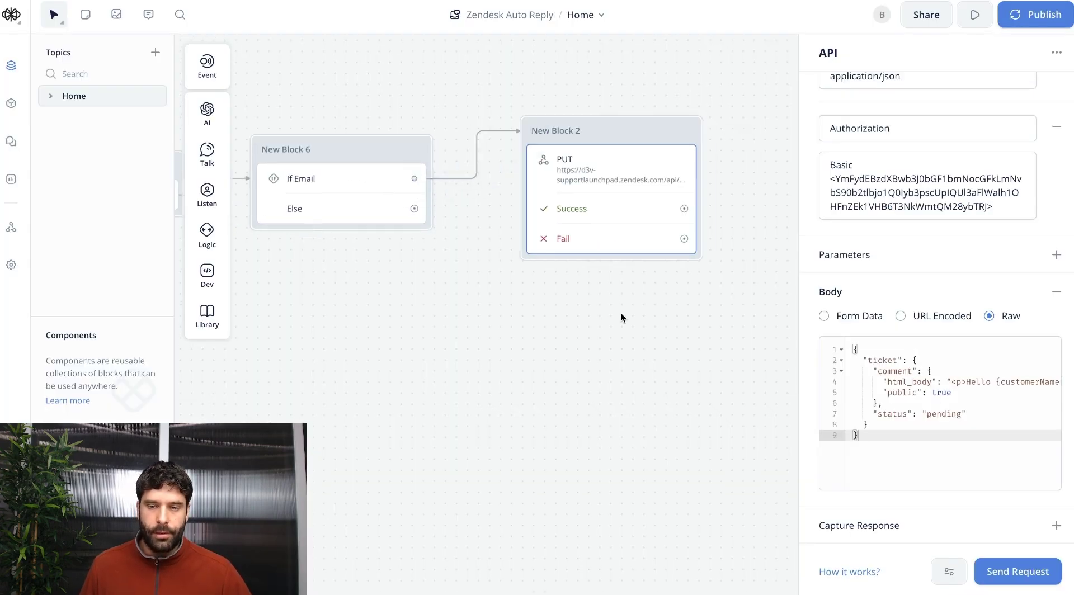
# Copy the PUT block and point it at the ticket's /tags endpoint with the tags JSON body.
pyautogui.hscroll(3, 621, 318)
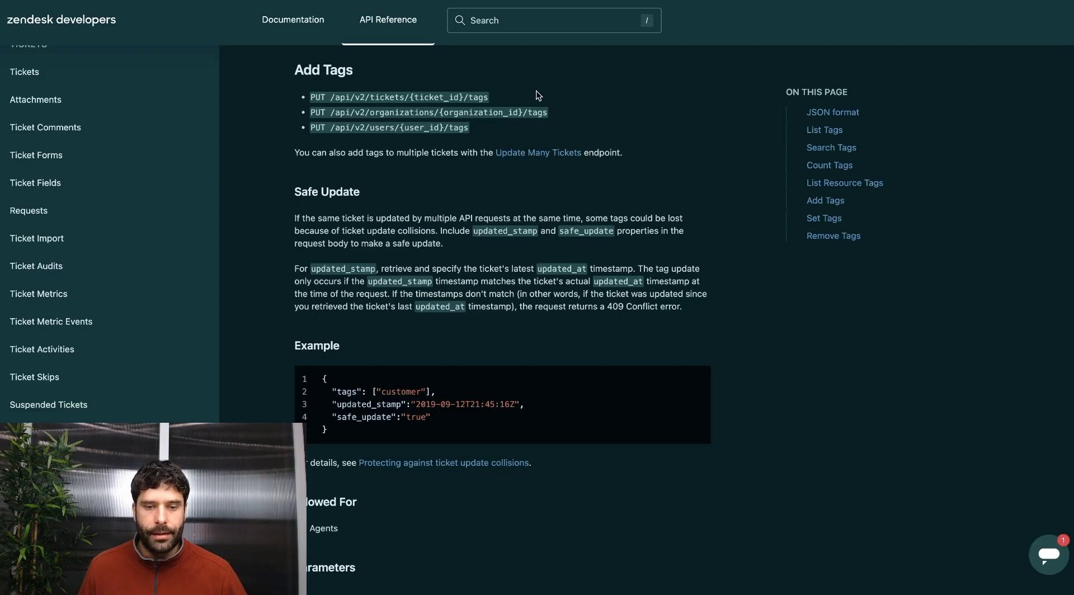
pyautogui.moveTo(507, 99); pyautogui.dragTo(414, 99)
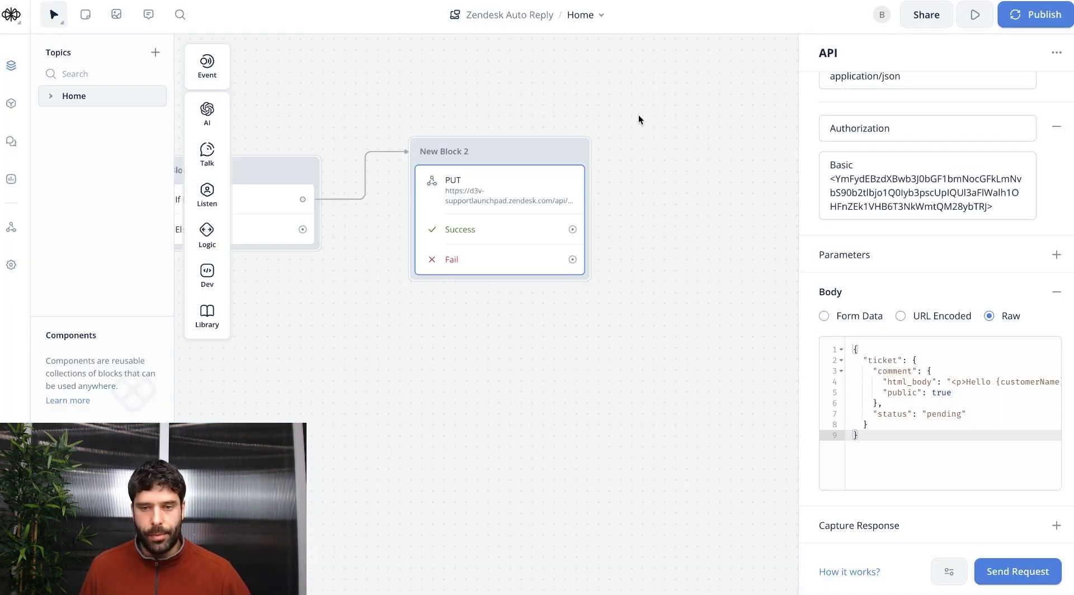
pyautogui.click(537, 183)
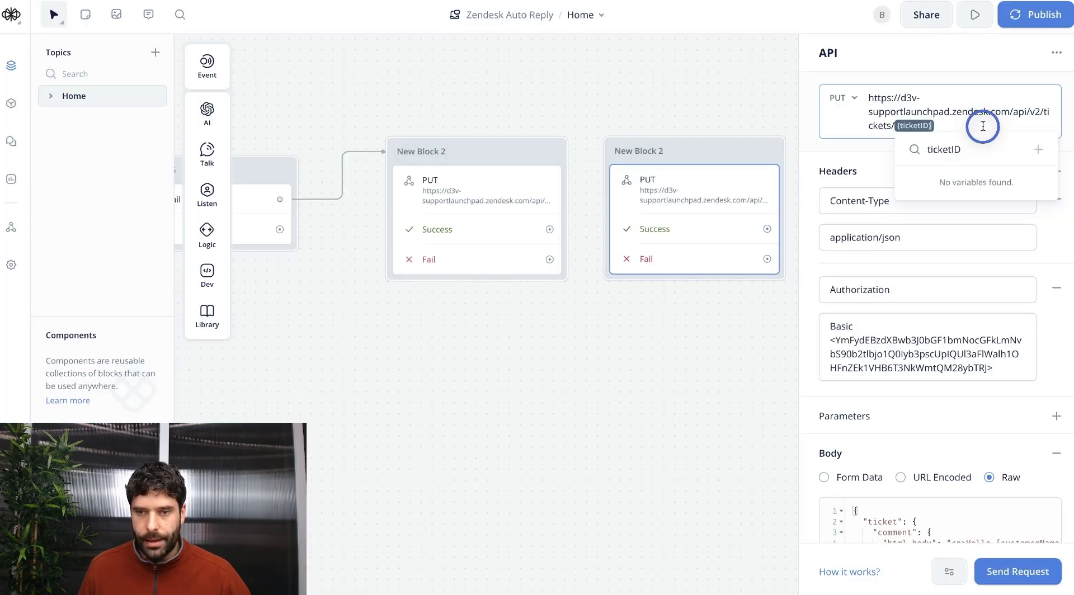
pyautogui.write('{ticket_id}/tags')
pyautogui.click(981, 124)
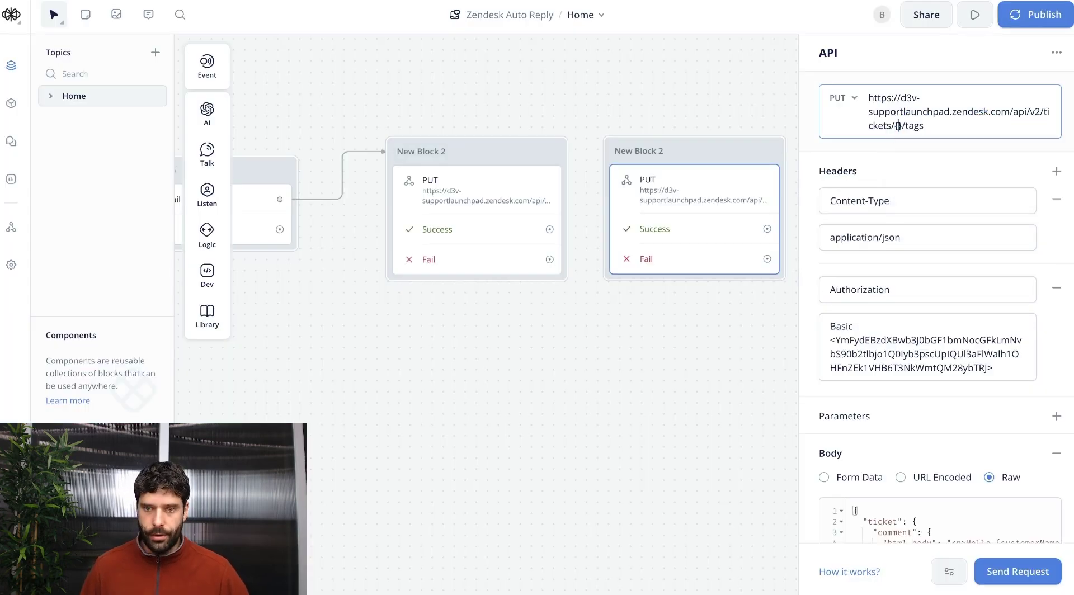
pyautogui.scroll(-1, 593, 110)
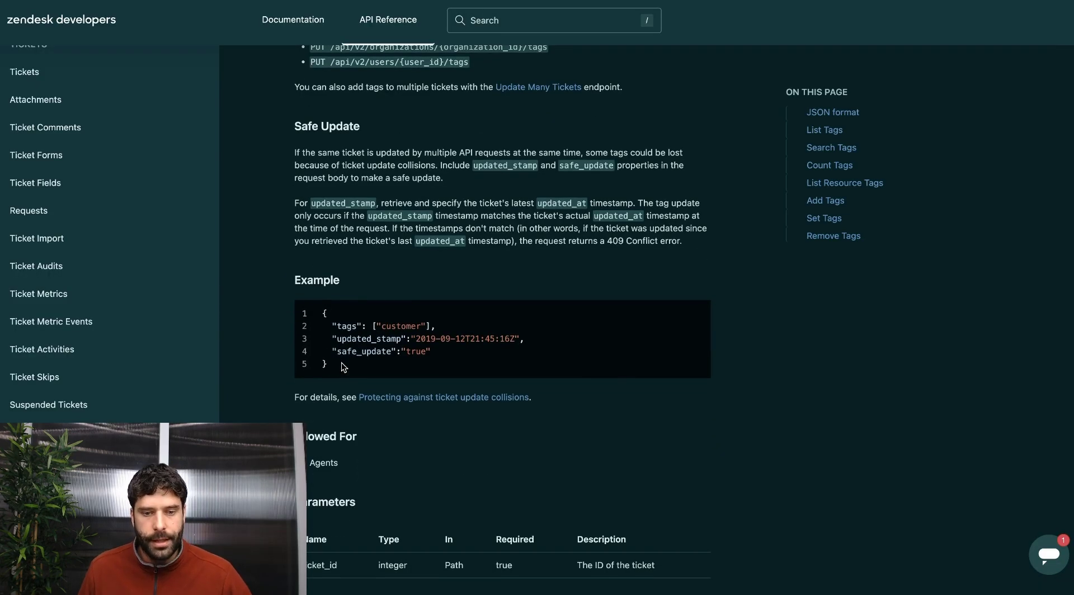
pyautogui.moveTo(344, 367); pyautogui.dragTo(313, 314)
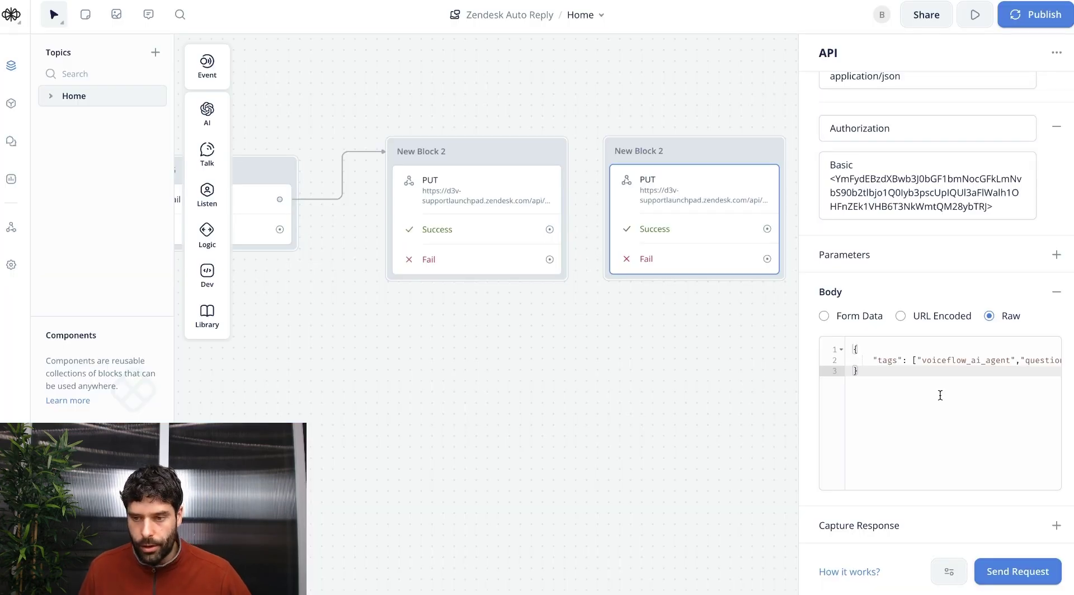
pyautogui.hscroll(2, 940, 395)
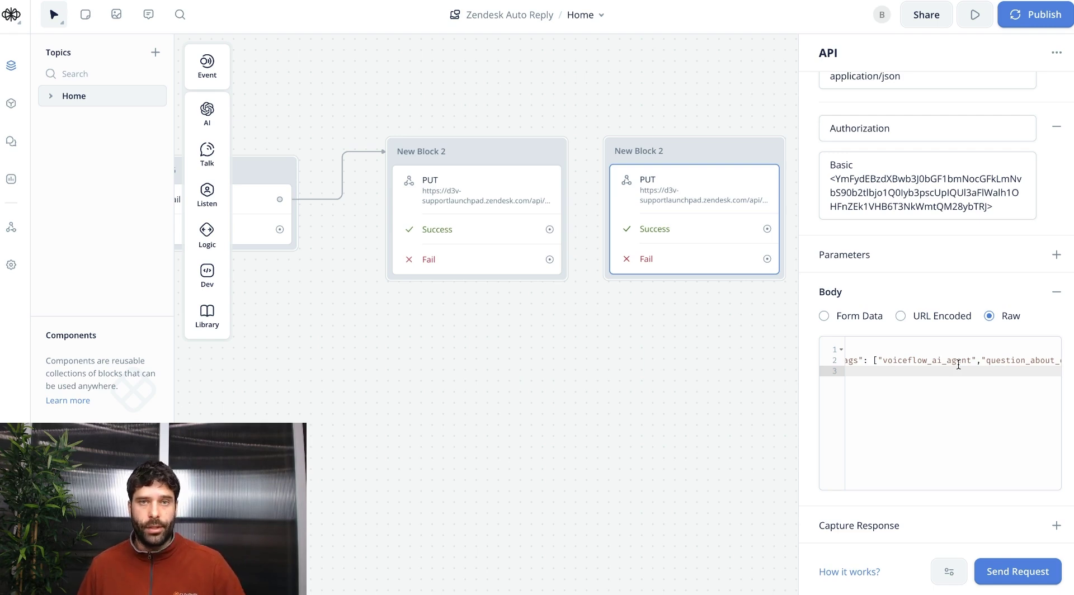
pyautogui.hscroll(2, 957, 367)
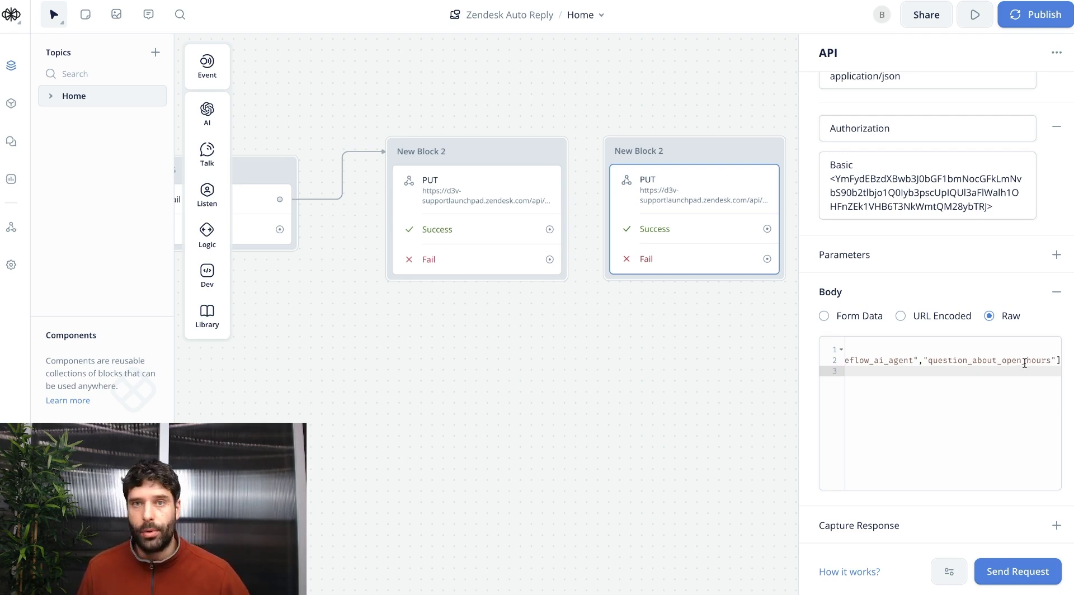
# Test the tags request on ticket 45 and chain it after the successful reply.
pyautogui.click(1005, 570)
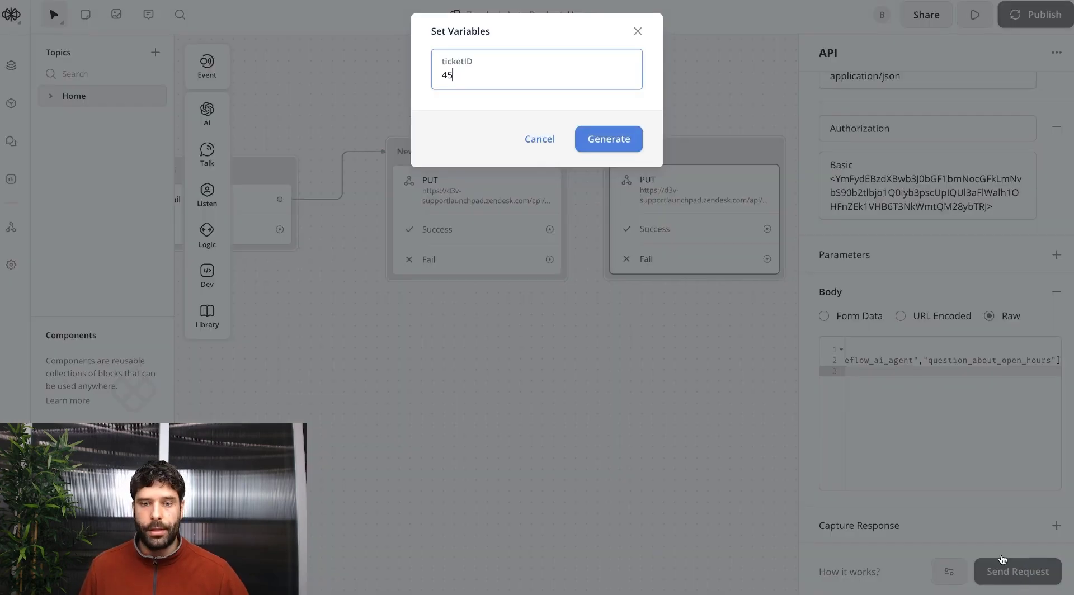
pyautogui.click(594, 137)
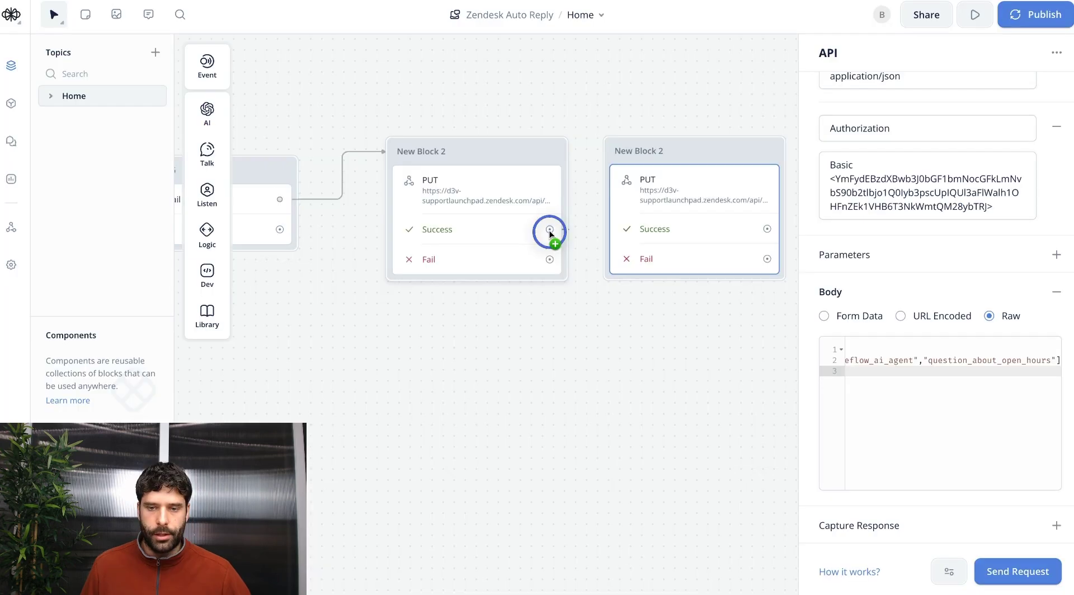
pyautogui.moveTo(550, 229); pyautogui.dragTo(614, 161)
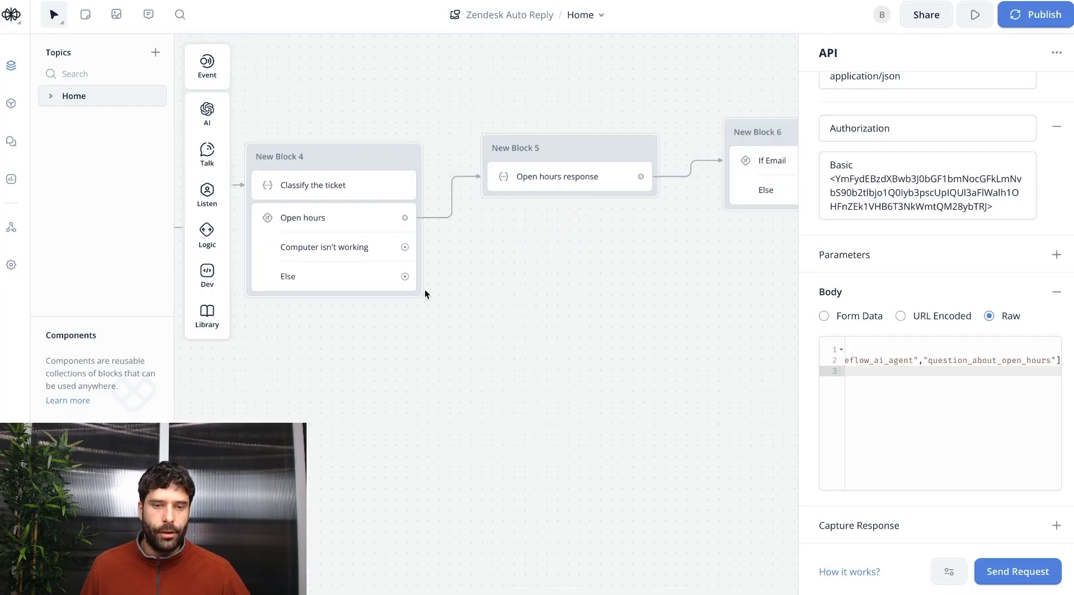
# Add an 'If email' condition on the Computer isn't working path using the ticketChannel variable.
pyautogui.click(515, 256)
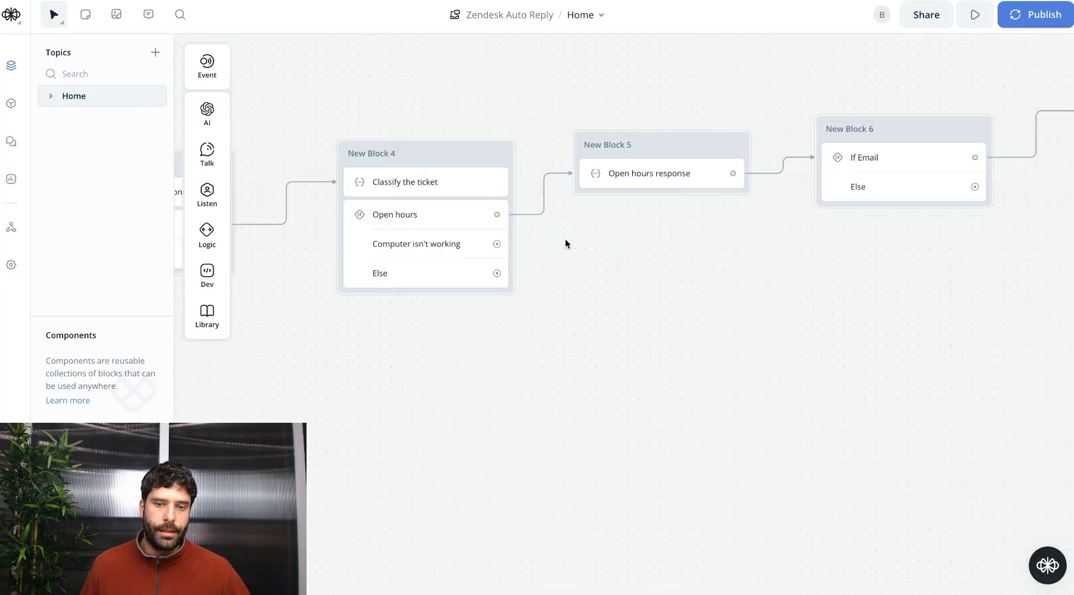
pyautogui.hscroll(-2, 632, 255)
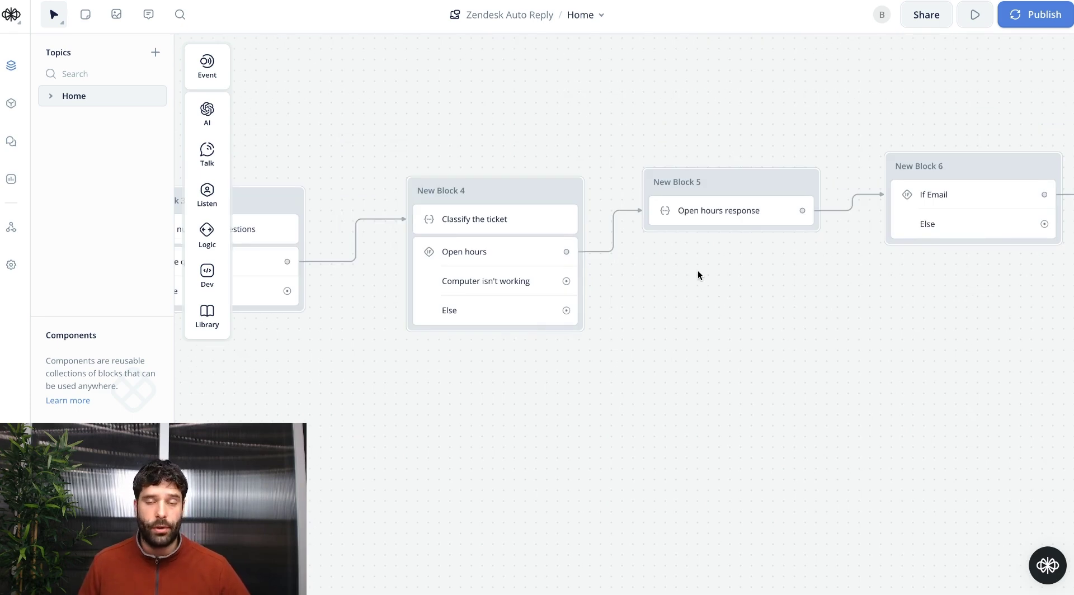
pyautogui.moveTo(567, 281); pyautogui.dragTo(638, 281)
pyautogui.moveTo(690, 394)
pyautogui.moveTo(688, 376)
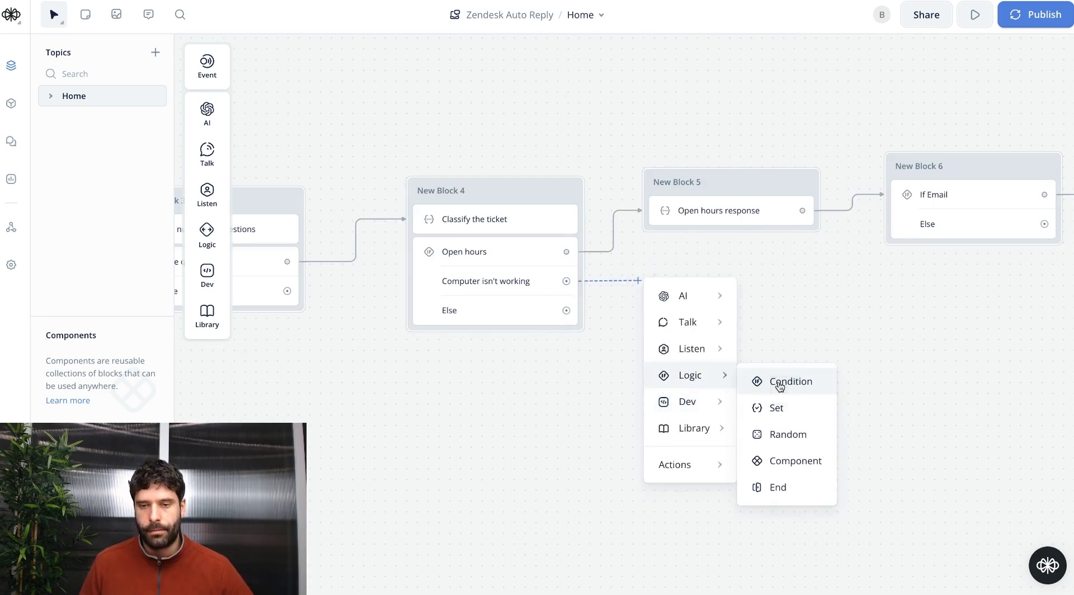
pyautogui.click(759, 383)
pyautogui.write('If email')
pyautogui.click(902, 170)
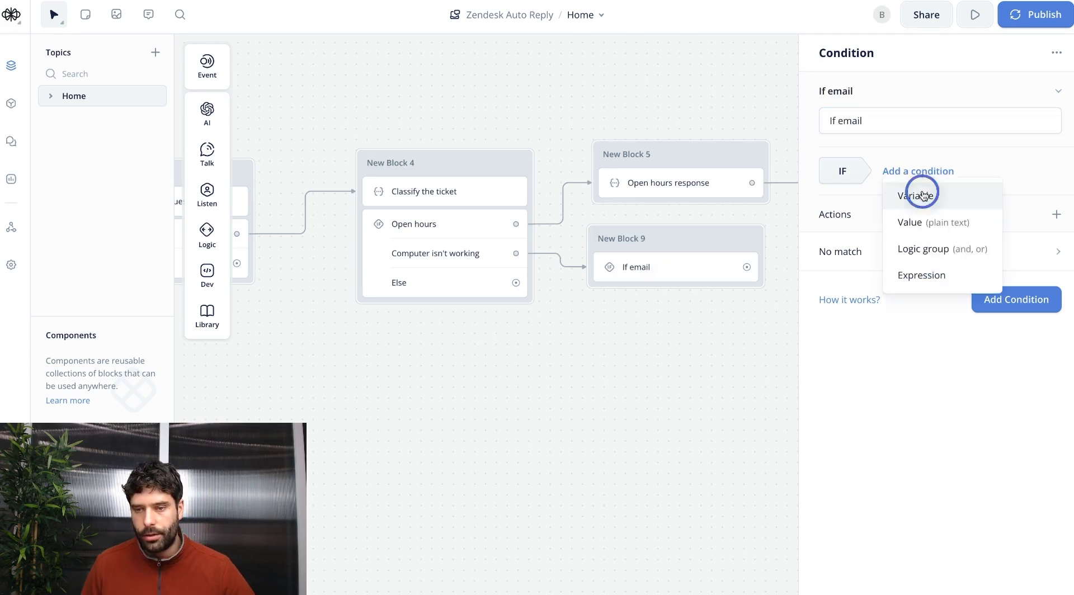
pyautogui.click(921, 194)
pyautogui.click(875, 236)
pyautogui.write('ticketChannel')
pyautogui.click(876, 369)
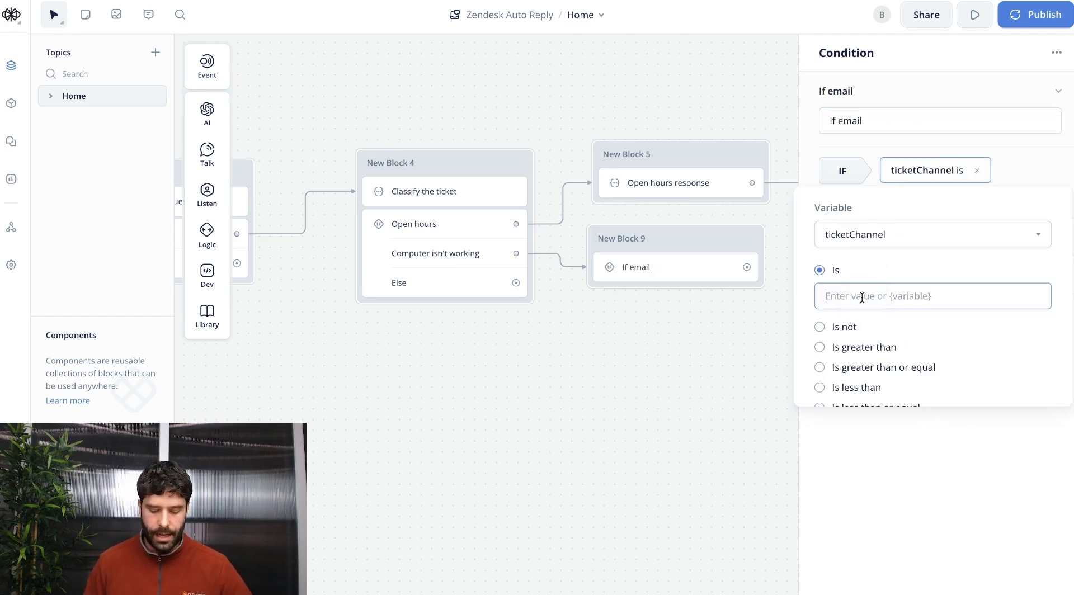
pyautogui.click(860, 276)
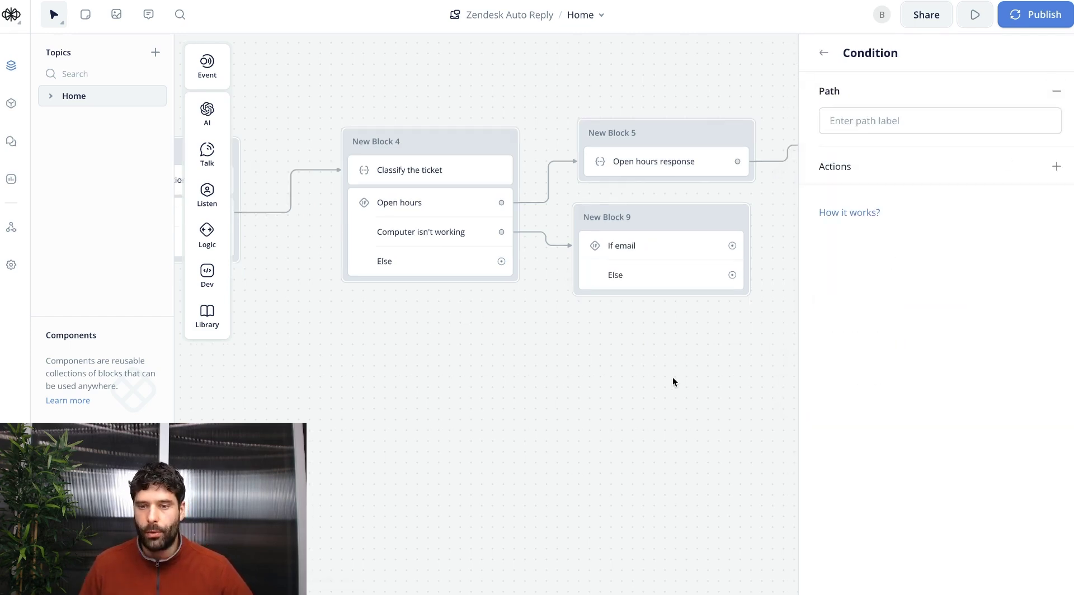
# Delete the spare If email block and the old links into and out of If Email.
pyautogui.moveTo(673, 377); pyautogui.dragTo(454, 400)
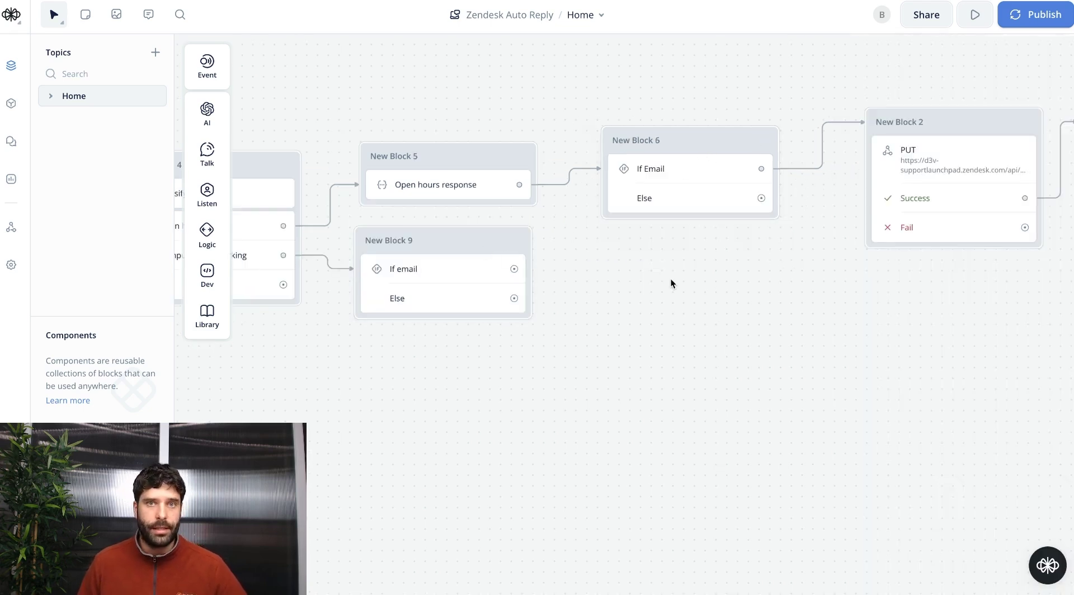
pyautogui.hscroll(-5, 573, 326)
pyautogui.hscroll(5, 648, 393)
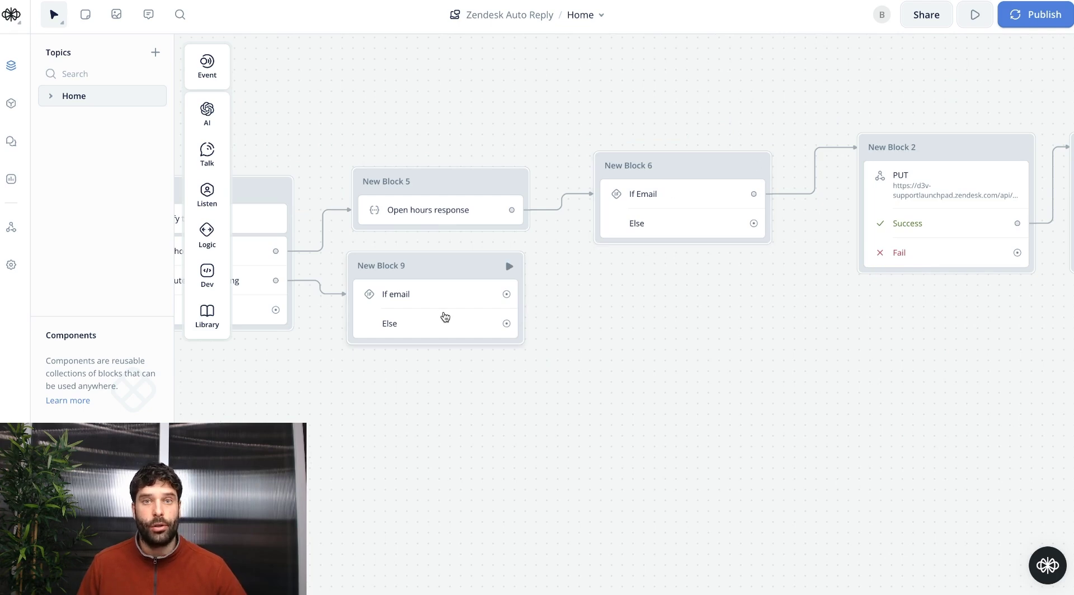
pyautogui.click(442, 280)
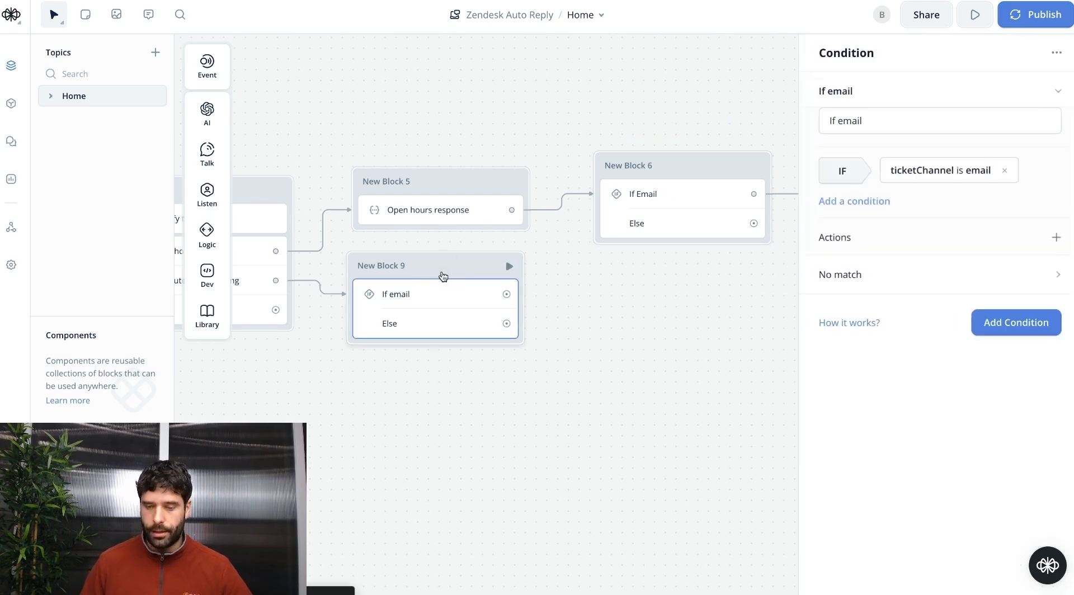
pyautogui.press('Delete')
pyautogui.click(560, 197)
pyautogui.press('Delete')
pyautogui.click(808, 192)
pyautogui.press('Delete')
# Move If Email between the GET request and Set number of questions, and connect them.
pyautogui.scroll(-5, 842, 240)
pyautogui.scroll(-2, 841, 240)
pyautogui.hscroll(-2, 842, 240)
pyautogui.scroll(5, 412, 239)
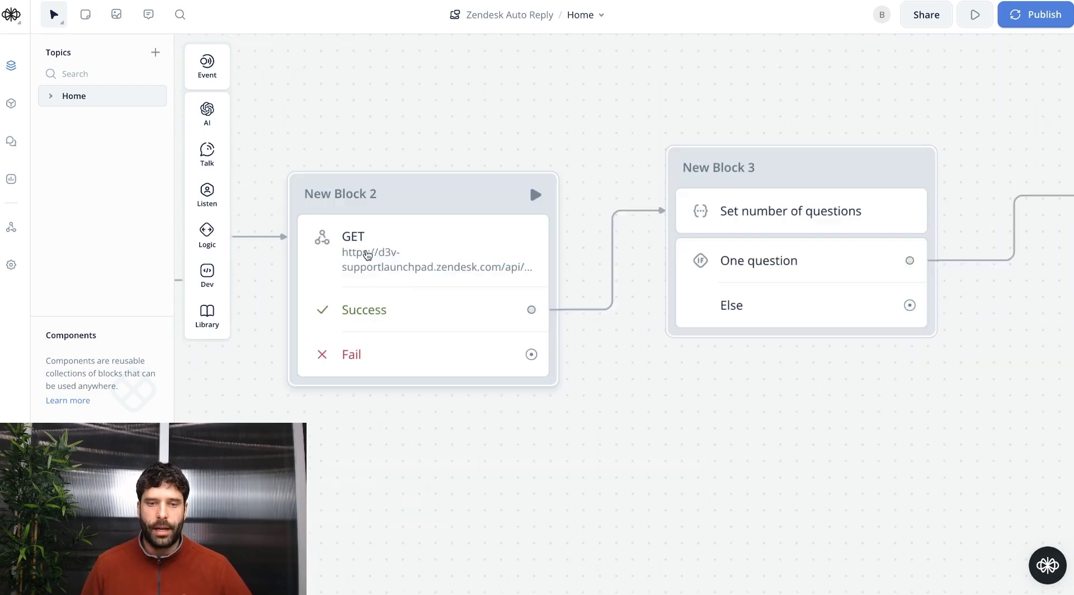
pyautogui.scroll(-3, 420, 272)
pyautogui.moveTo(532, 343); pyautogui.dragTo(441, 282)
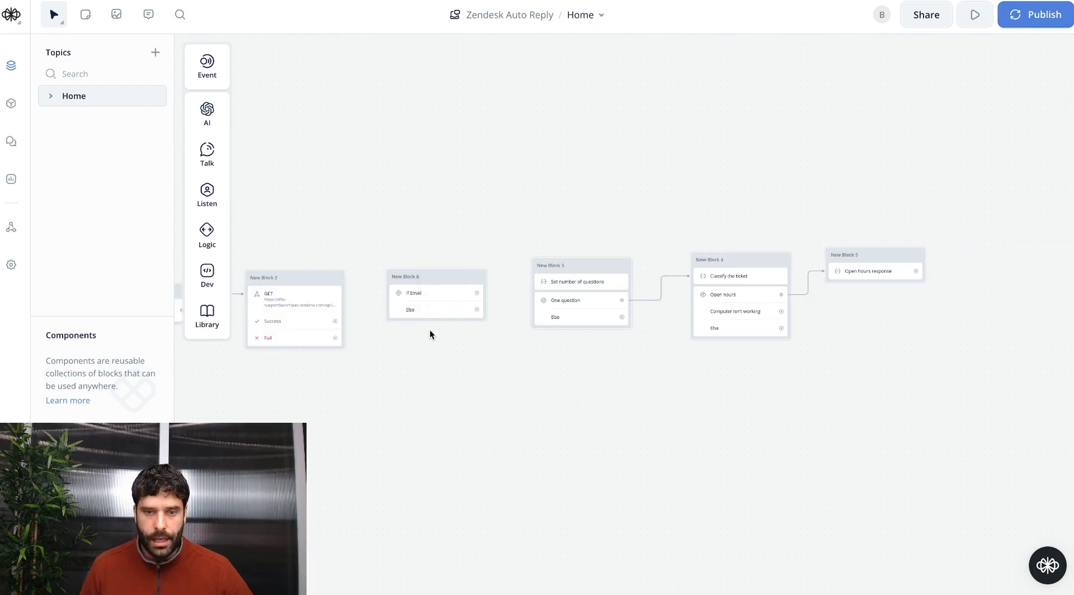
pyautogui.scroll(3, 431, 334)
pyautogui.hscroll(3, 615, 302)
pyautogui.moveTo(506, 280); pyautogui.dragTo(579, 247)
# Select both PUT request blocks, the reply and the tagging request.
pyautogui.scroll(2, 535, 417)
pyautogui.scroll(-3, 915, 371)
pyautogui.hscroll(5, 915, 372)
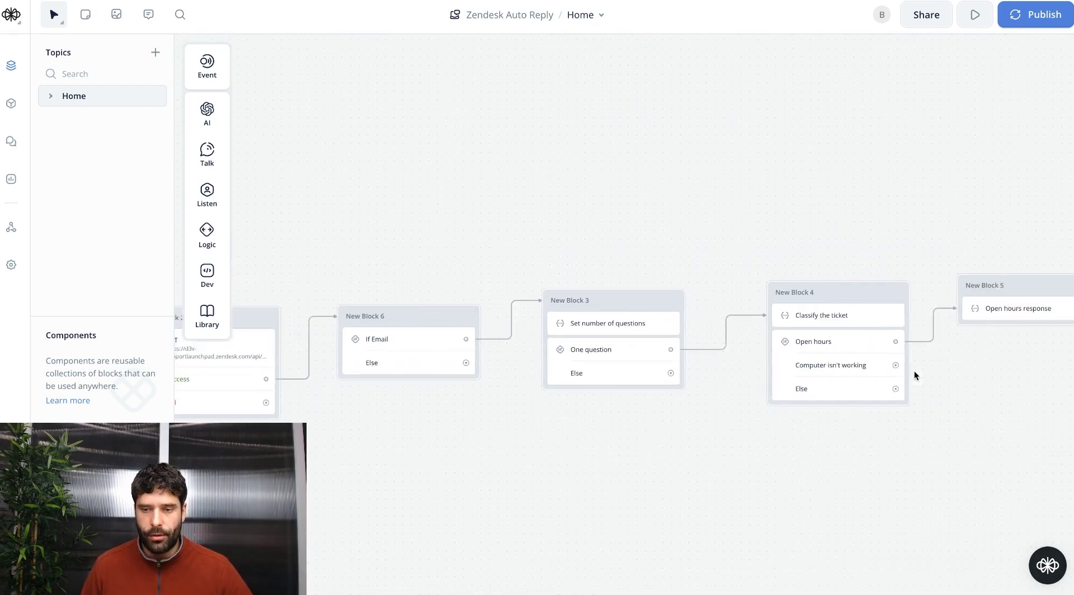
pyautogui.hscroll(5, 671, 308)
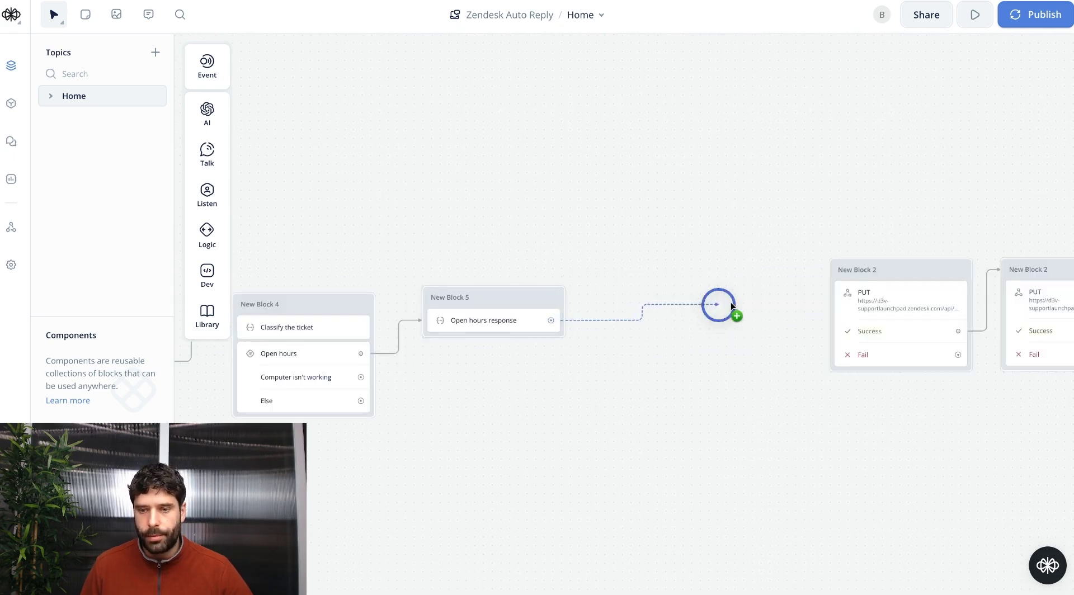
pyautogui.scroll(2, 852, 313)
pyautogui.hscroll(5, 623, 419)
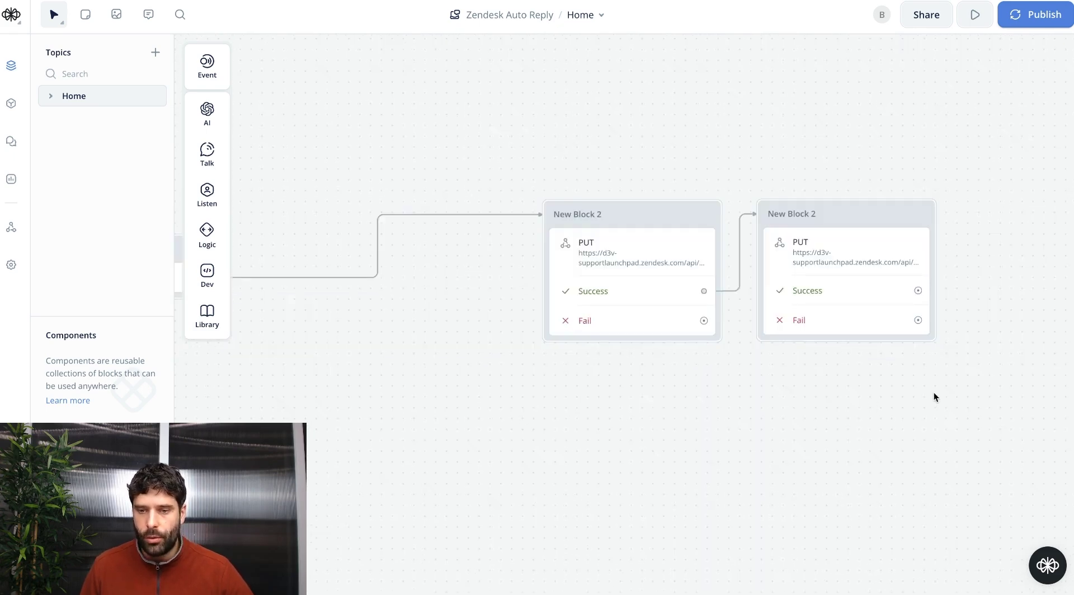
pyautogui.moveTo(934, 397); pyautogui.dragTo(584, 159)
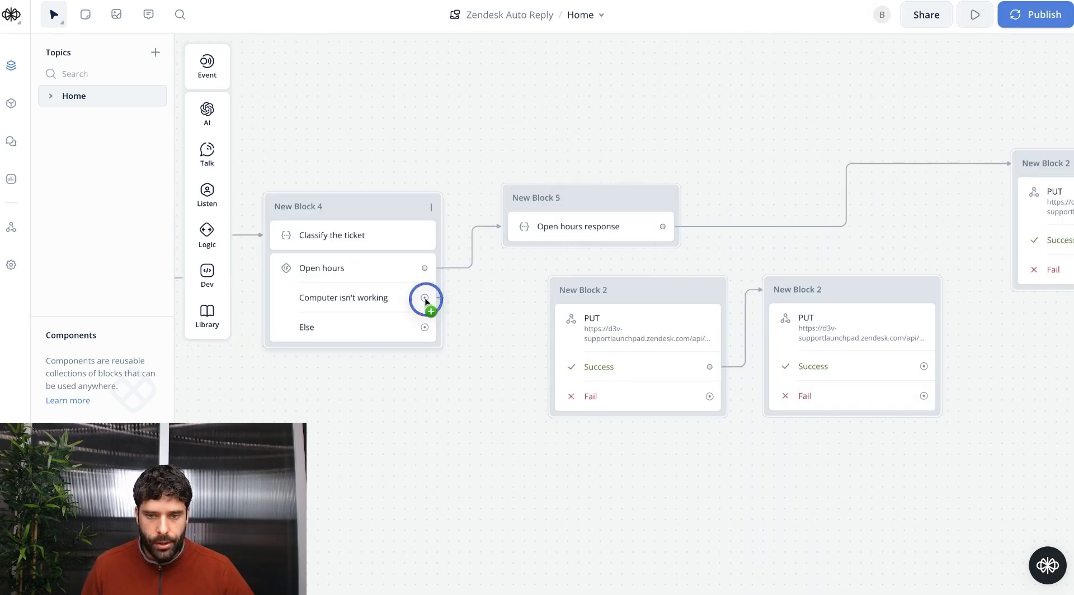
# Connect Computer isn't working to the PUT request and preview its body HTML in the viewer.
pyautogui.moveTo(424, 297); pyautogui.dragTo(567, 292)
pyautogui.click(655, 353)
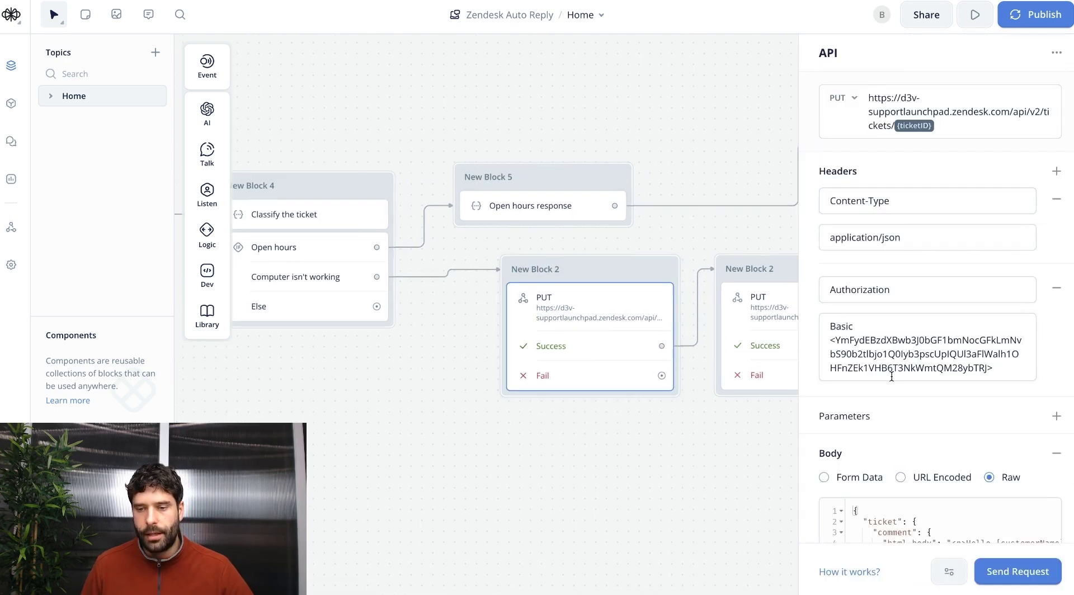
pyautogui.scroll(-3, 892, 377)
pyautogui.hotkey('ctrl', 'a')
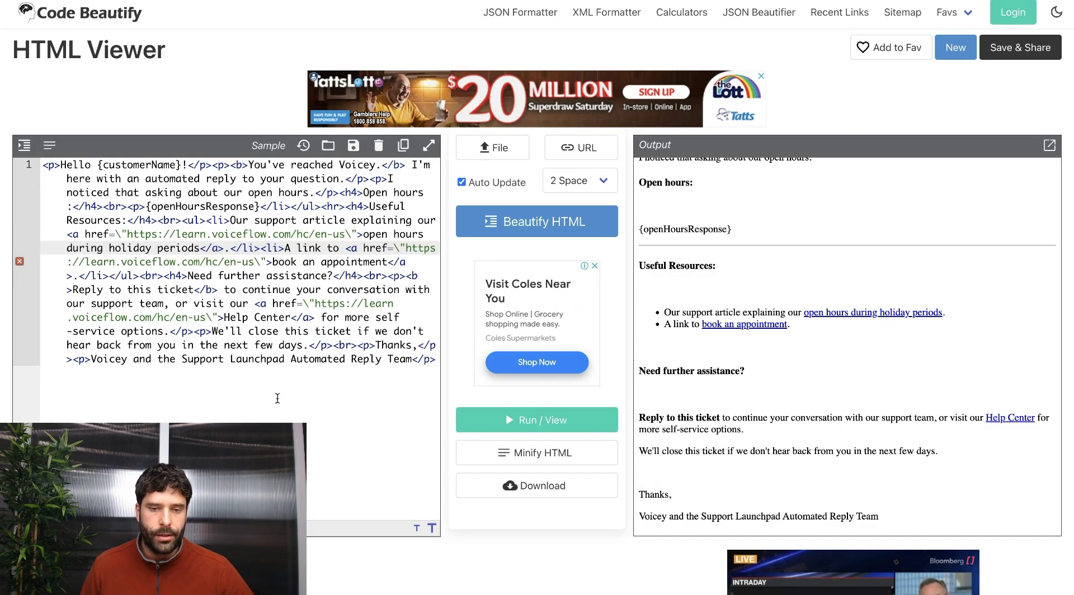
pyautogui.moveTo(319, 432); pyautogui.dragTo(41, 164)
pyautogui.hotkey('ctrl', 'v')
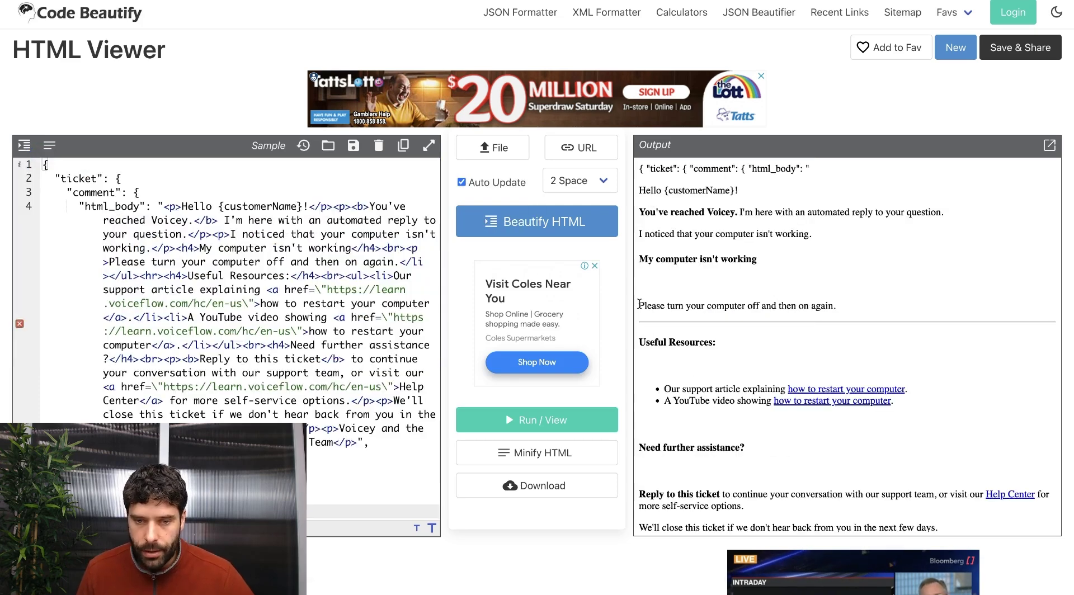
pyautogui.moveTo(639, 305); pyautogui.dragTo(855, 308)
pyautogui.click(855, 307)
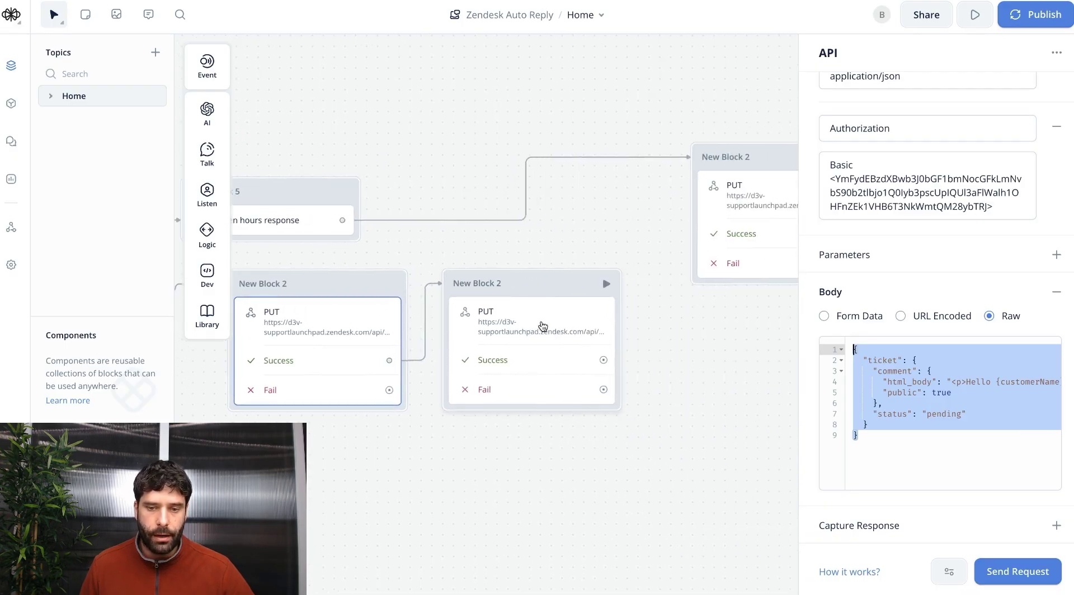
# Replace question_about_open_hours with computer_isnt_working in the second PUT block's tags body.
pyautogui.click(548, 329)
pyautogui.doubleClick(960, 361)
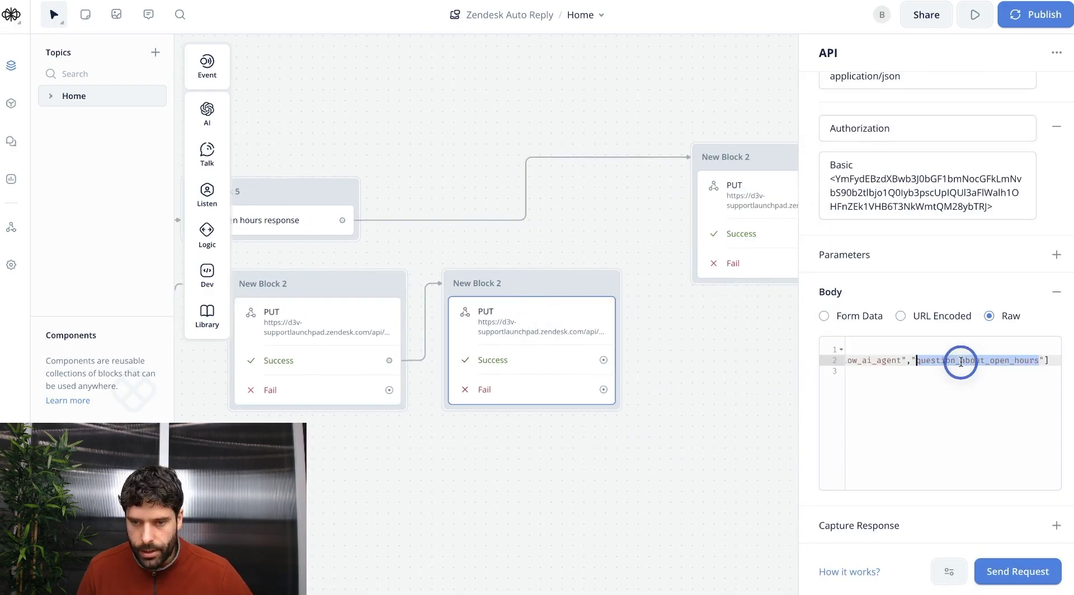
pyautogui.write('computer_isnt_working')
pyautogui.click(984, 383)
pyautogui.hscroll(-1, 1008, 364)
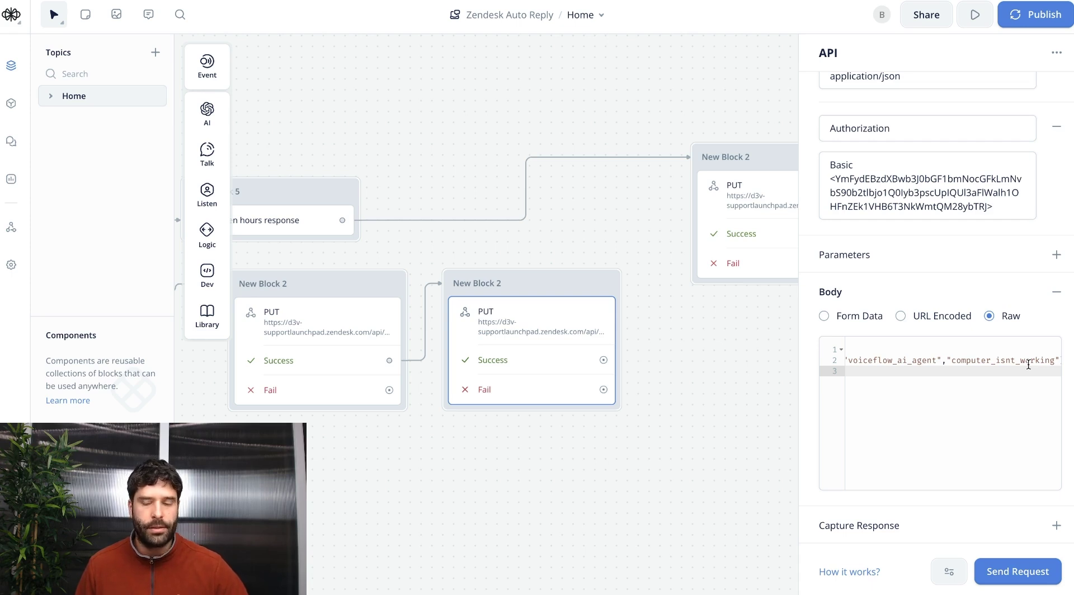
pyautogui.click(468, 386)
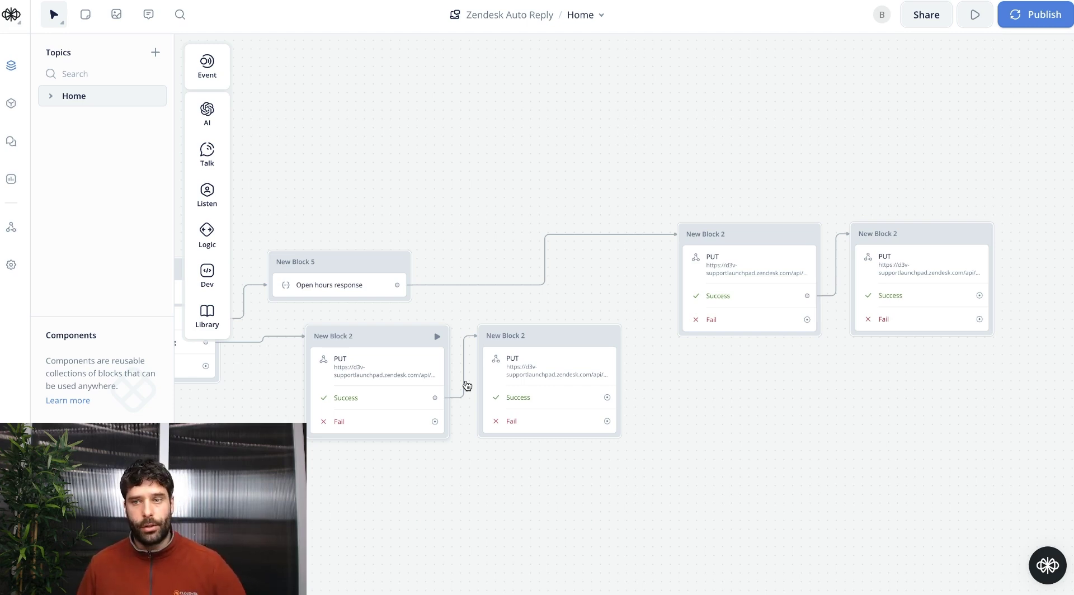
# Run the flow and send the 'question about hours' ticket number into the test chat.
pyautogui.click(976, 15)
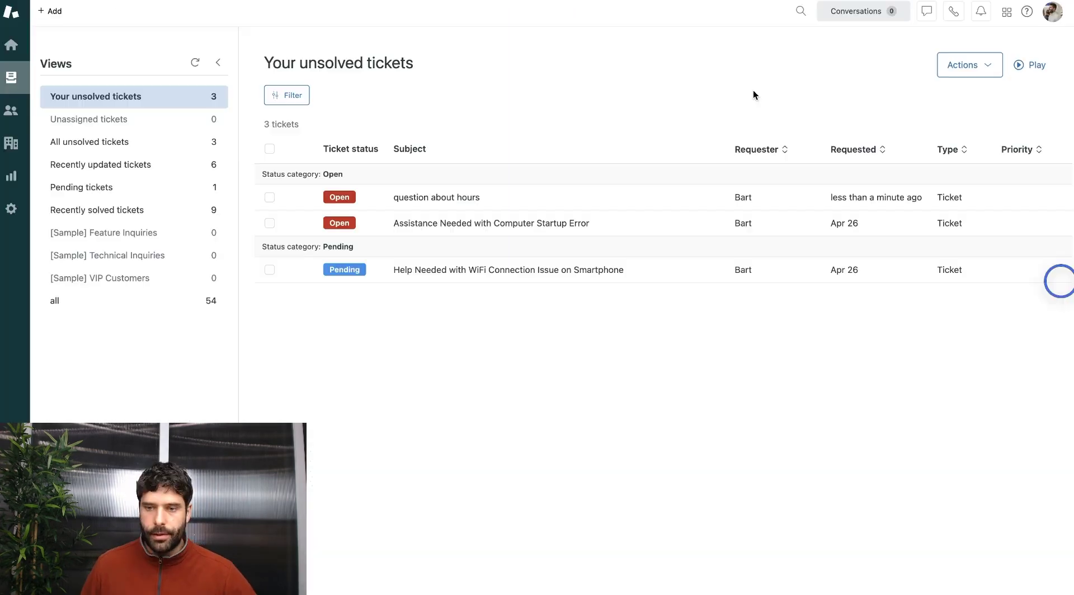
pyautogui.click(421, 198)
pyautogui.tripleClick(376, 173)
pyautogui.doubleClick(246, 43)
pyautogui.press('super+c')
pyautogui.press('super+Tab')
pyautogui.press('super+v')
pyautogui.click(1049, 575)
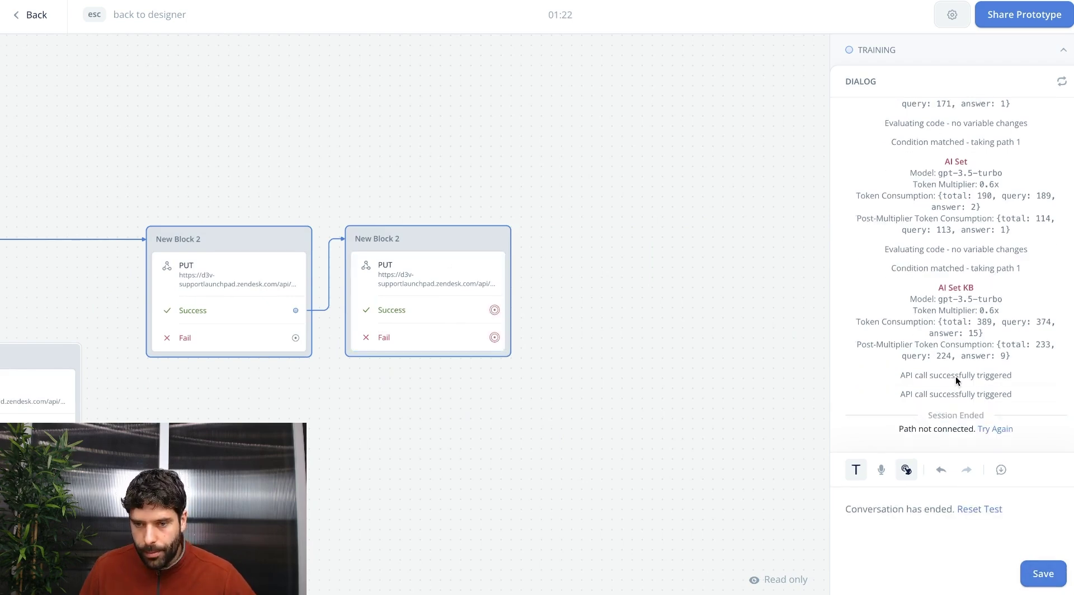
# Verify the ticket's automated reply shows the customer's name and open-hours line, then open the products menu.
pyautogui.hotkey('alt', 'Tab')
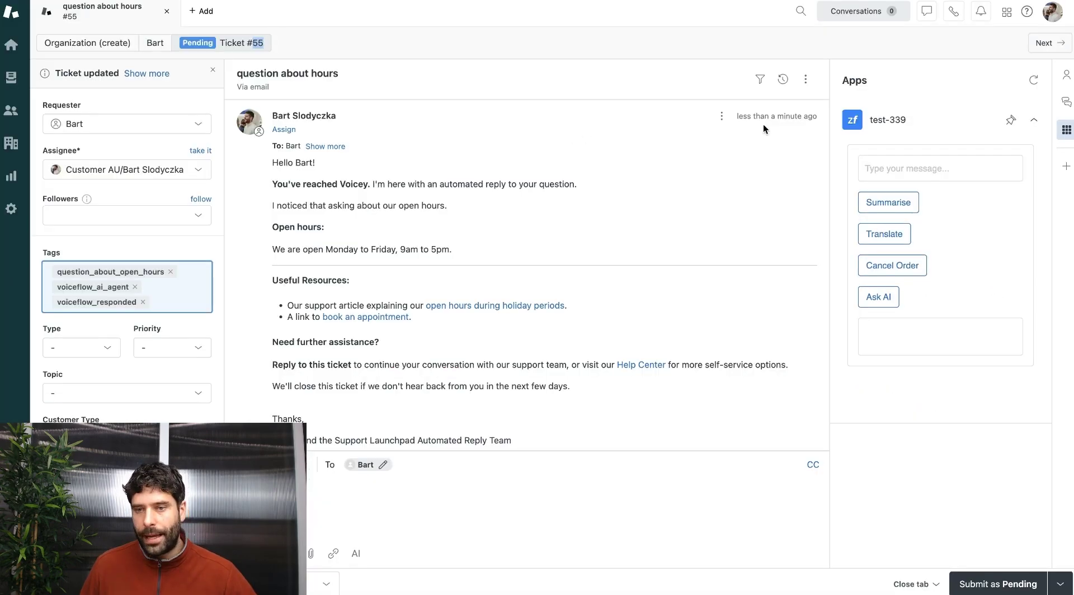
pyautogui.doubleClick(304, 163)
pyautogui.tripleClick(468, 248)
pyautogui.click(468, 251)
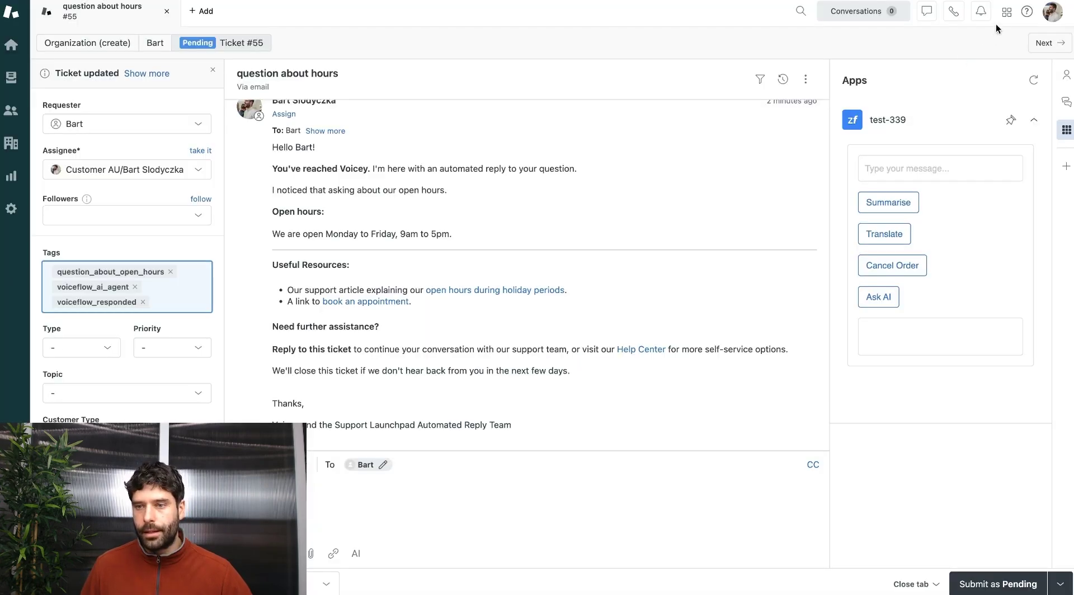
pyautogui.click(1006, 12)
# Create a new trigger-or-automation webhook under Admin Center's Apps and integrations > Webhooks.
pyautogui.click(931, 350)
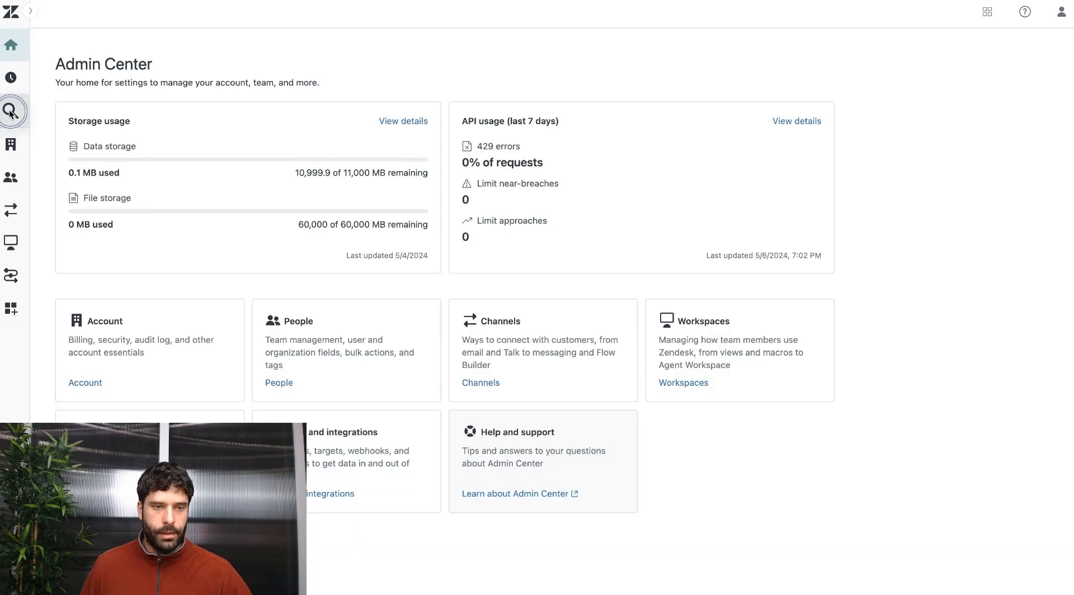
pyautogui.click(10, 112)
pyautogui.click(84, 241)
pyautogui.click(45, 286)
pyautogui.click(999, 72)
pyautogui.click(440, 180)
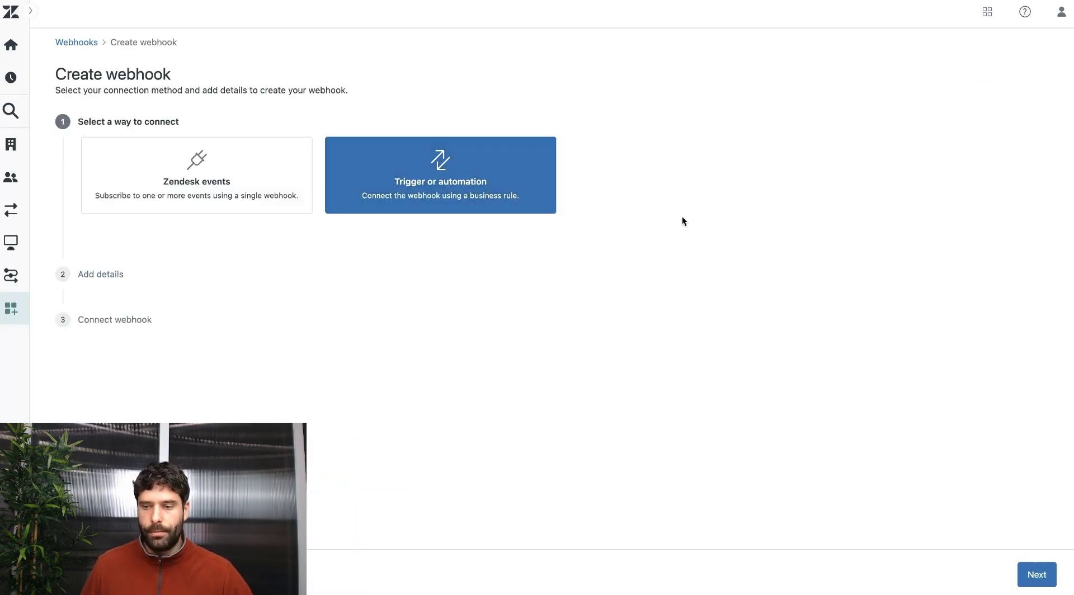
pyautogui.click(1034, 575)
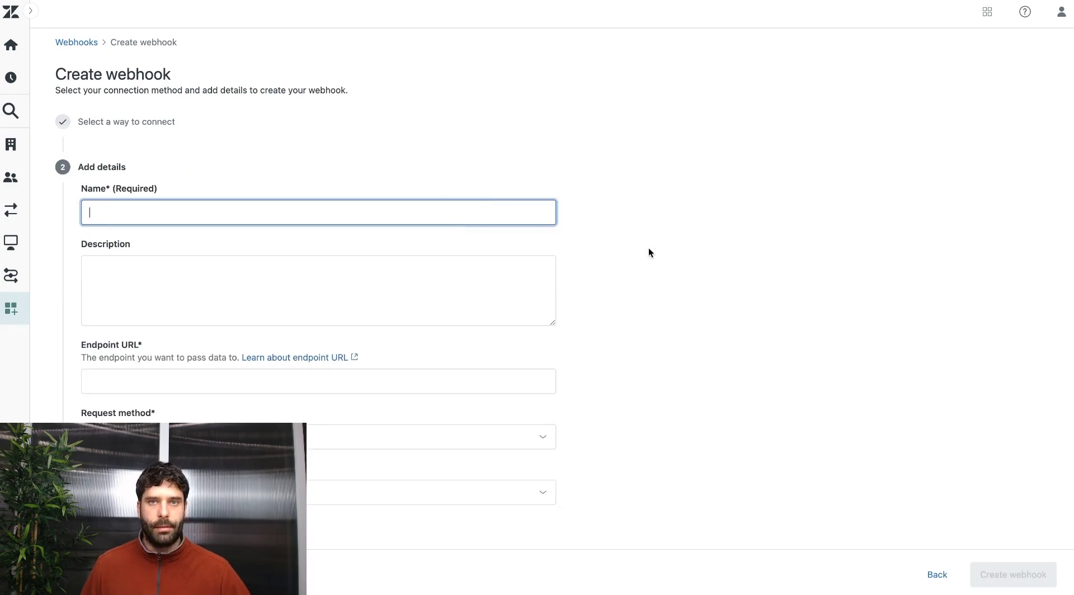
# Name the webhook 'Zendesk <> Make Integration' and switch over to Make.
pyautogui.write('Zendesk <> Make Integration')
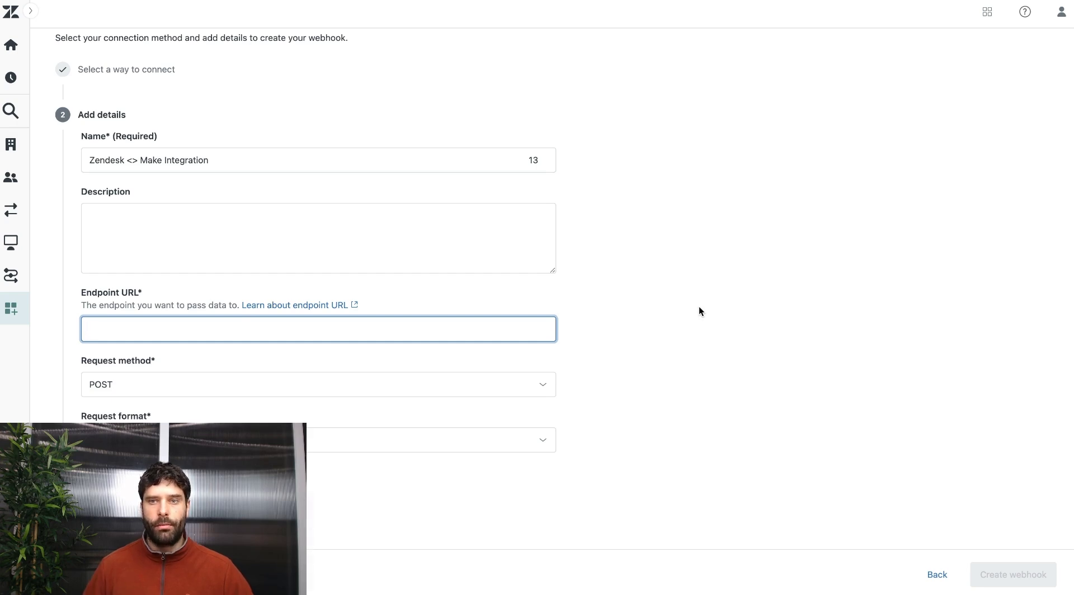
pyautogui.hotkey('ctrl', 'Tab')
pyautogui.moveTo(2, 165)
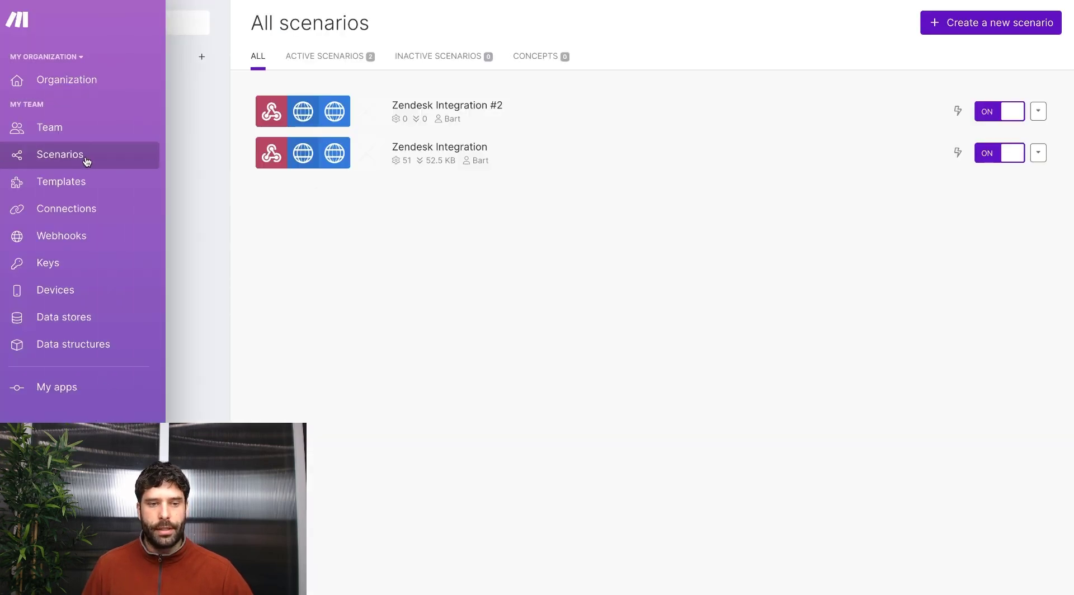
# Start a Make scenario with a renamed Custom webhook trigger and copy its address for Zendesk.
pyautogui.click(1004, 25)
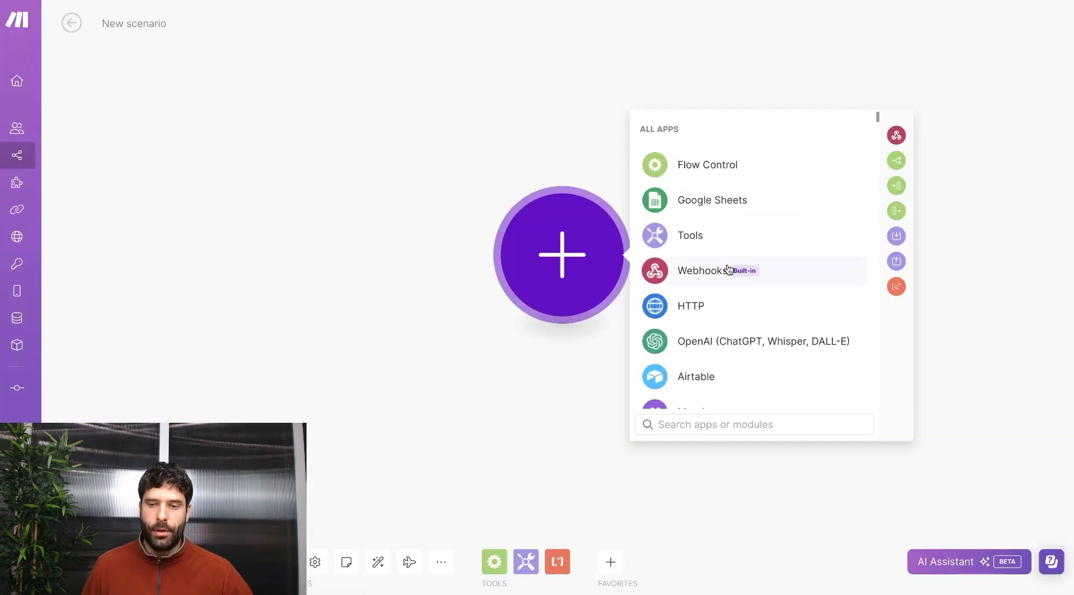
pyautogui.click(730, 270)
pyautogui.click(739, 266)
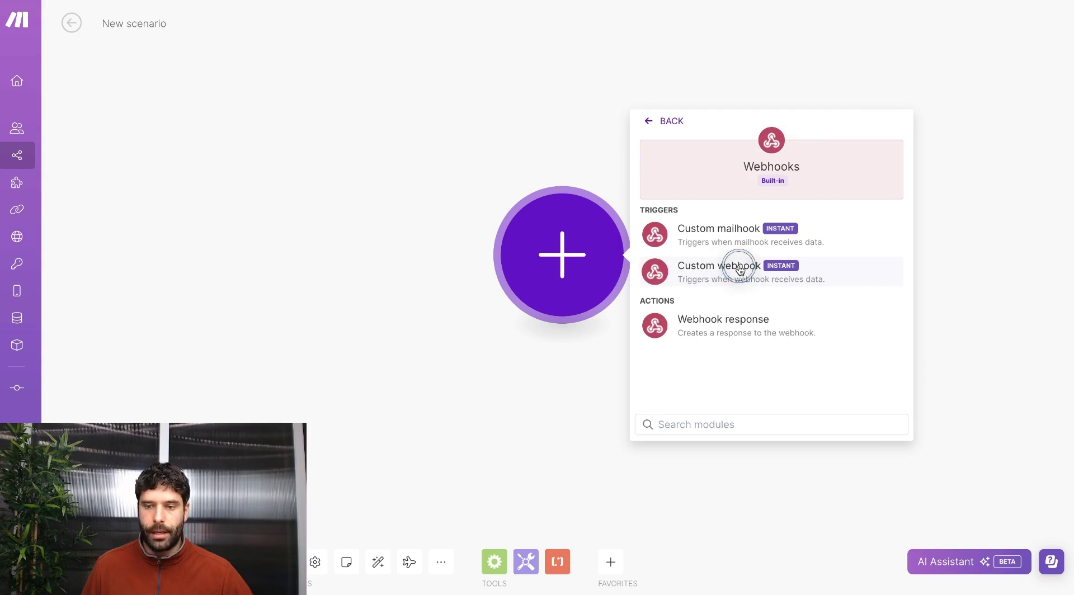
pyautogui.click(884, 248)
pyautogui.click(789, 199)
pyautogui.hotkey('ctrl', 'a')
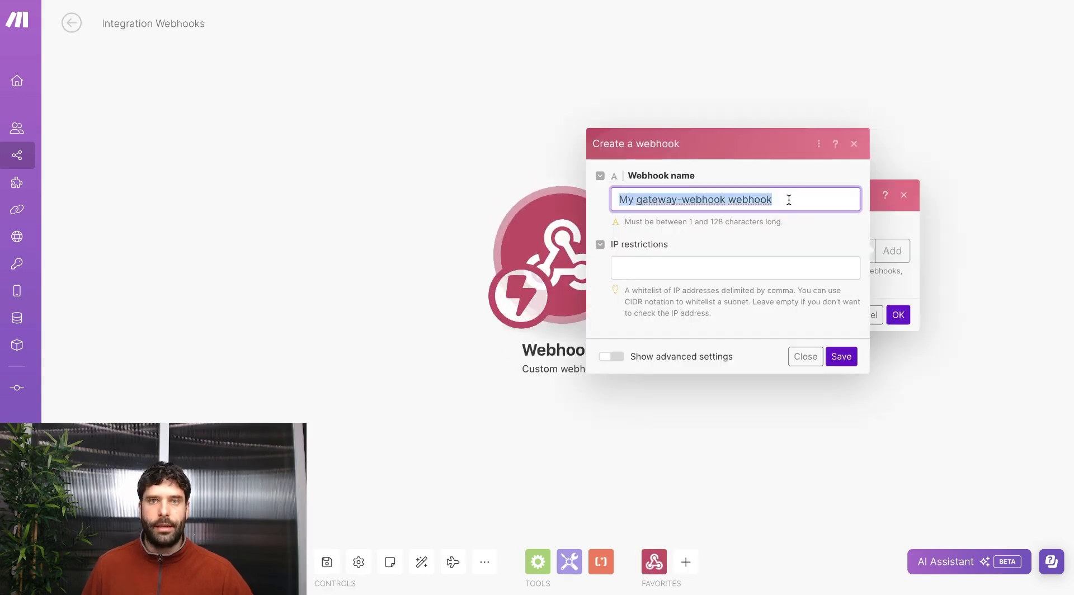
pyautogui.hotkey('ctrl', 'v')
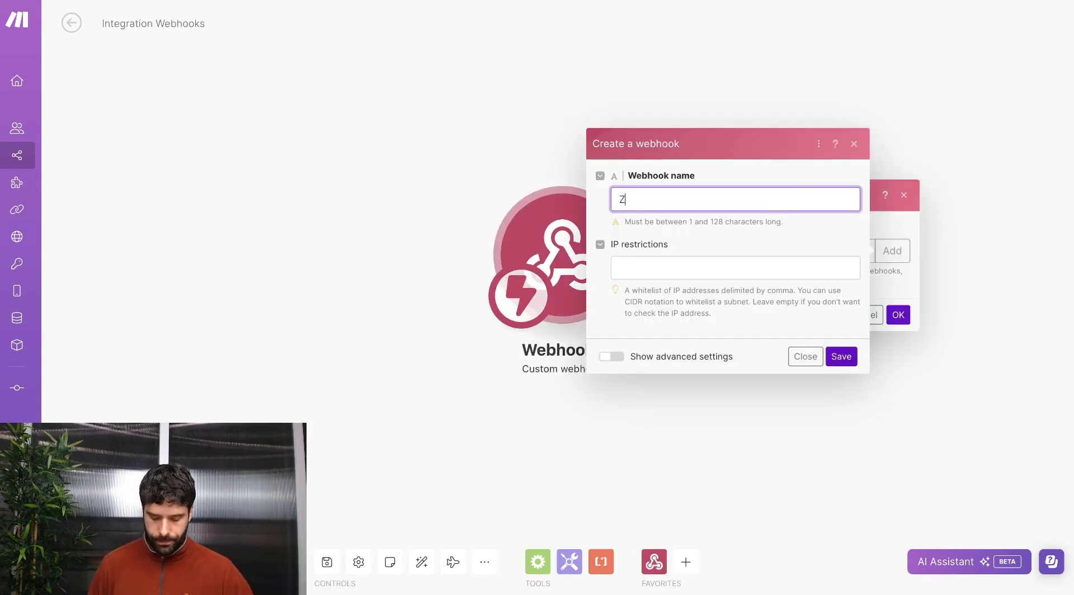
pyautogui.click(842, 357)
pyautogui.click(841, 234)
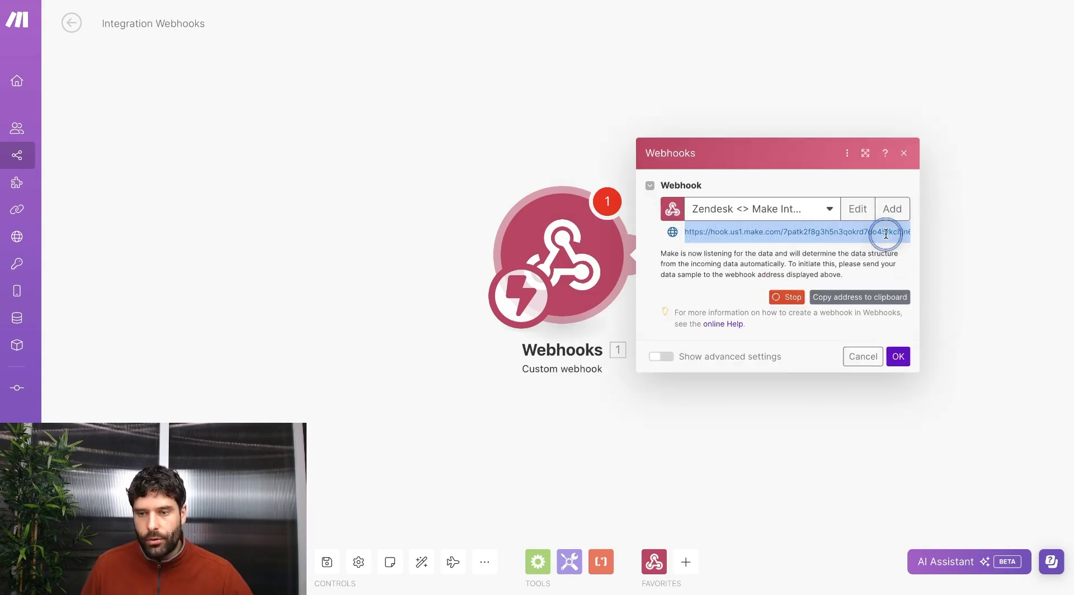
pyautogui.click(847, 298)
pyautogui.hotkey('alt', 'Tab')
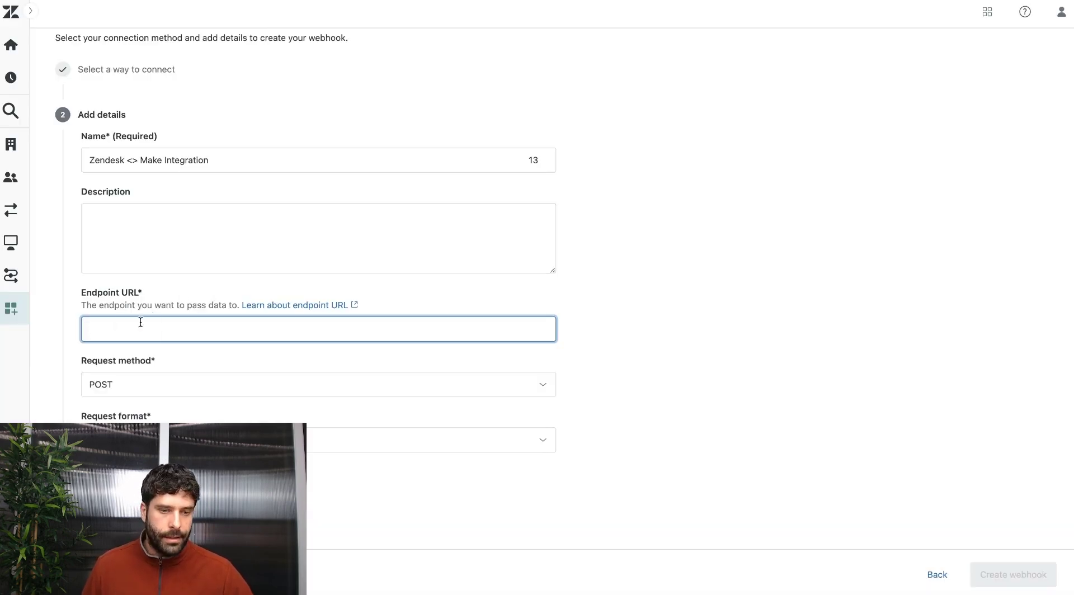
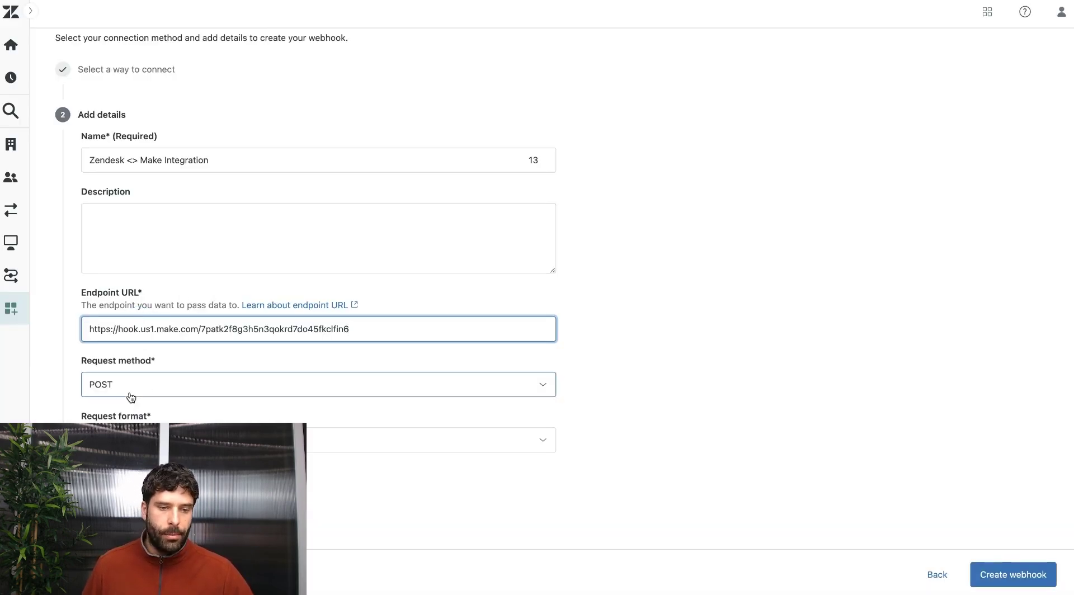
# Paste the Make webhook address as the endpoint URL and set the Make scenario listening.
pyautogui.scroll(-3, 127, 398)
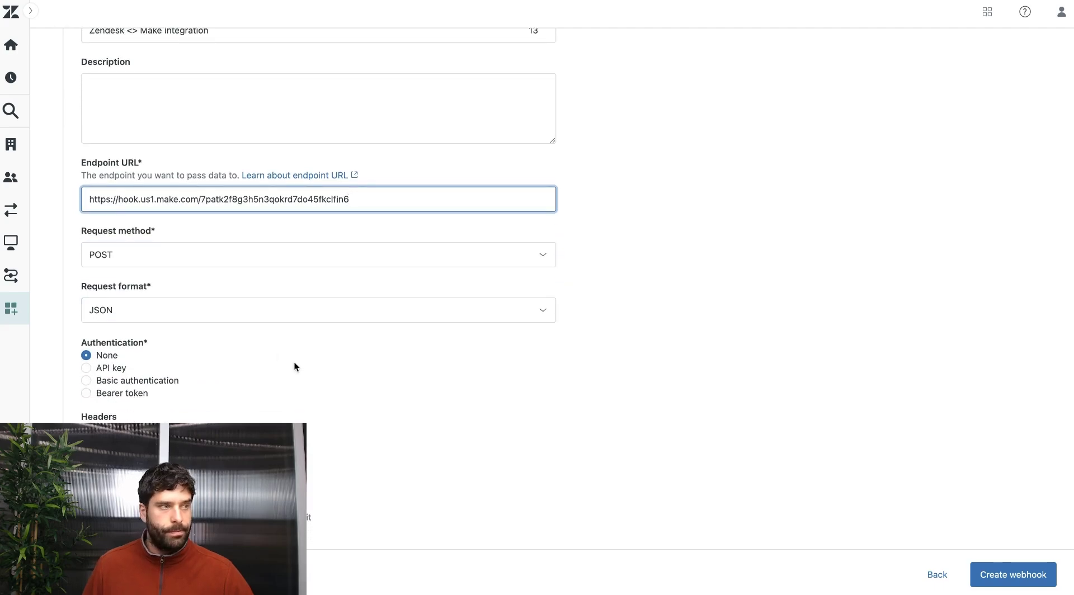
pyautogui.scroll(-2, 295, 364)
pyautogui.hotkey('alt', 'Tab')
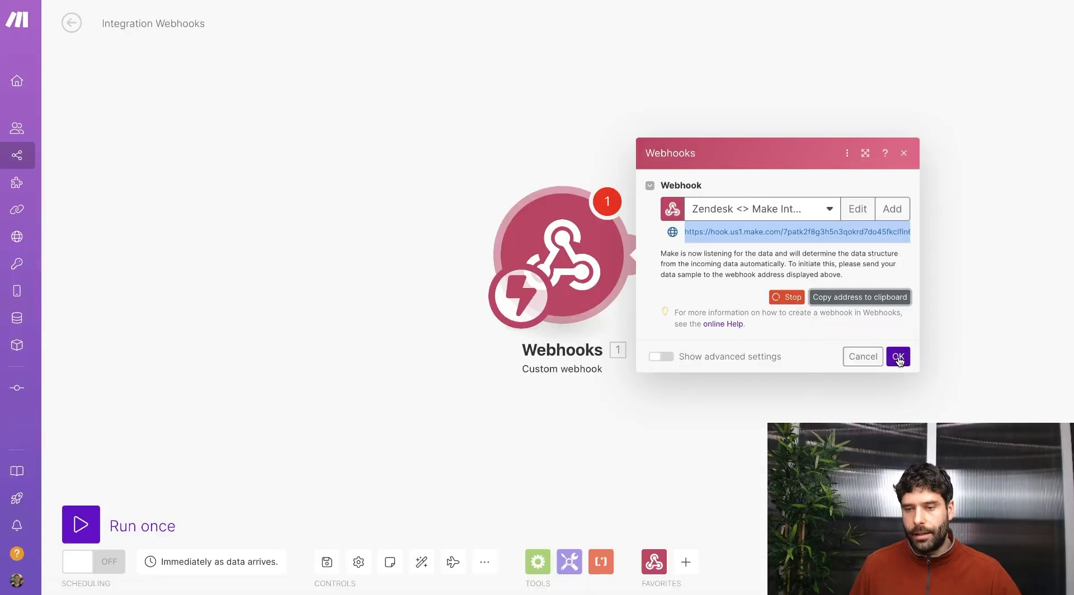
pyautogui.click(898, 356)
pyautogui.click(81, 521)
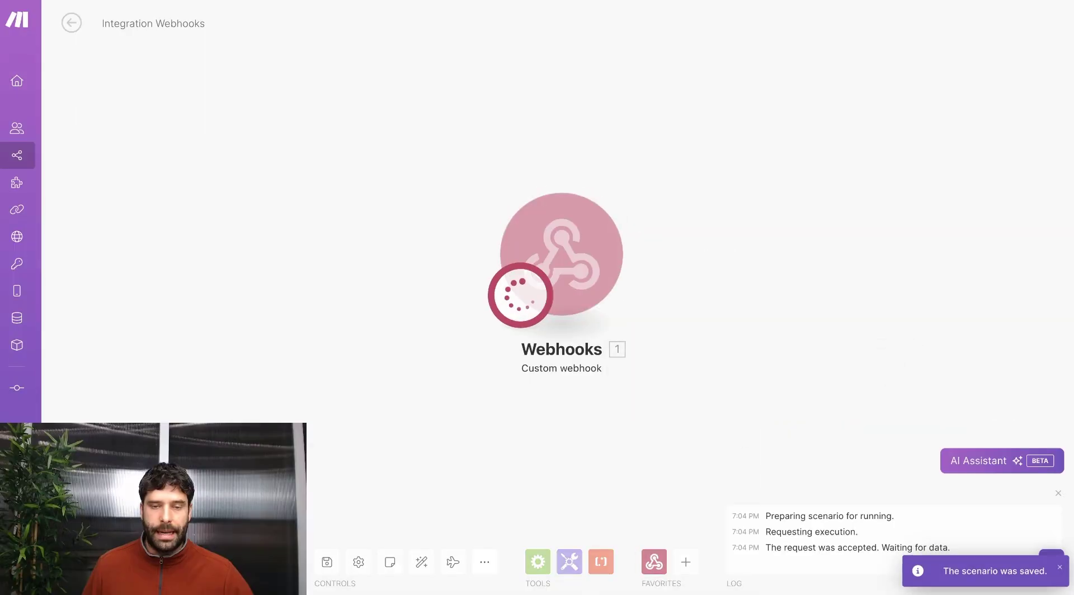
# Send a test ticket and confirm its subject arrives in Make's webhook output.
pyautogui.hotkey('alt', 'Tab')
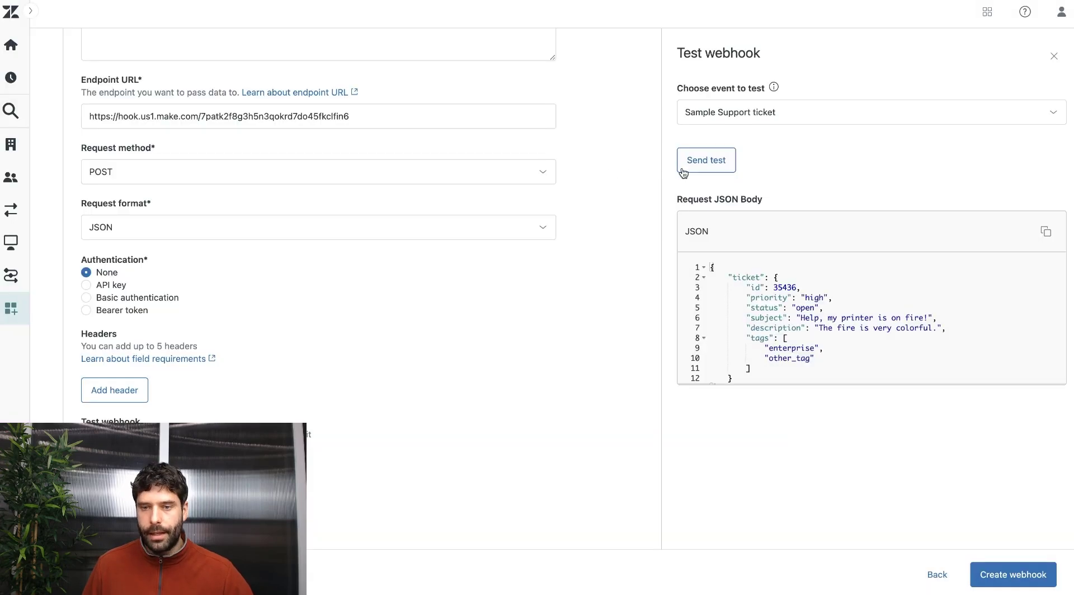
pyautogui.click(704, 170)
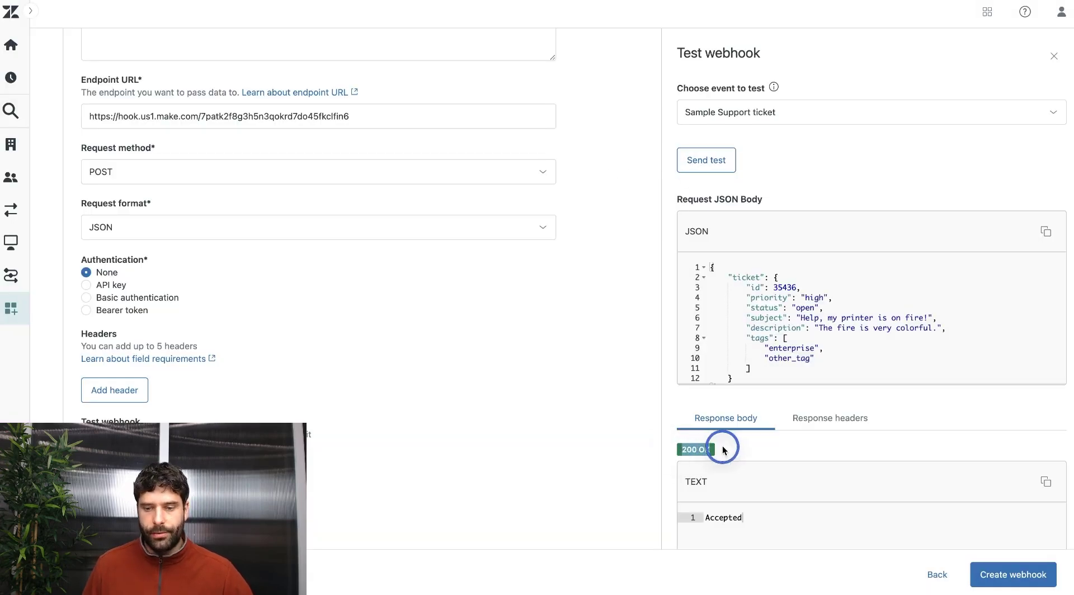
pyautogui.hotkey('alt', 'Tab')
pyautogui.click(642, 177)
pyautogui.click(729, 209)
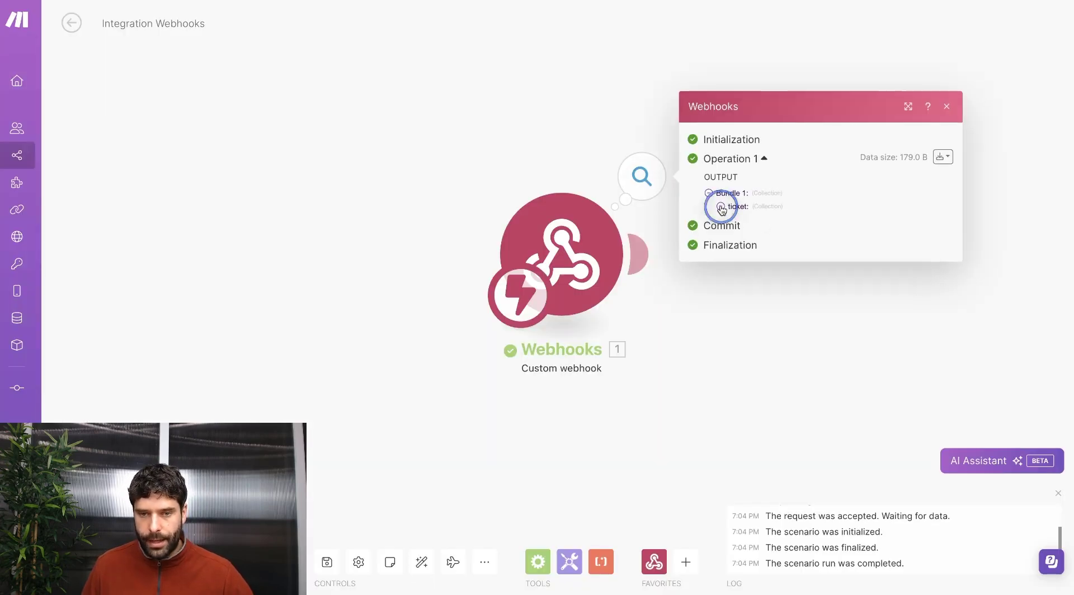
pyautogui.moveTo(777, 220); pyautogui.dragTo(854, 218)
pyautogui.hotkey('alt', 'Tab')
pyautogui.moveTo(751, 318); pyautogui.dragTo(939, 317)
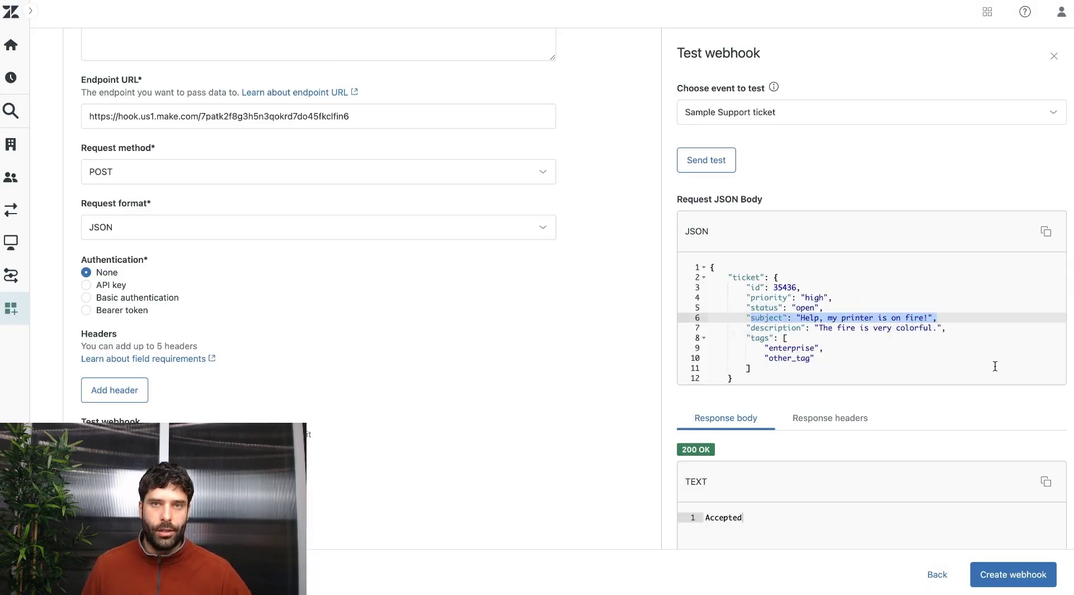
# Create the Zendesk <> Make Integration webhook and finish its setup.
pyautogui.click(1024, 575)
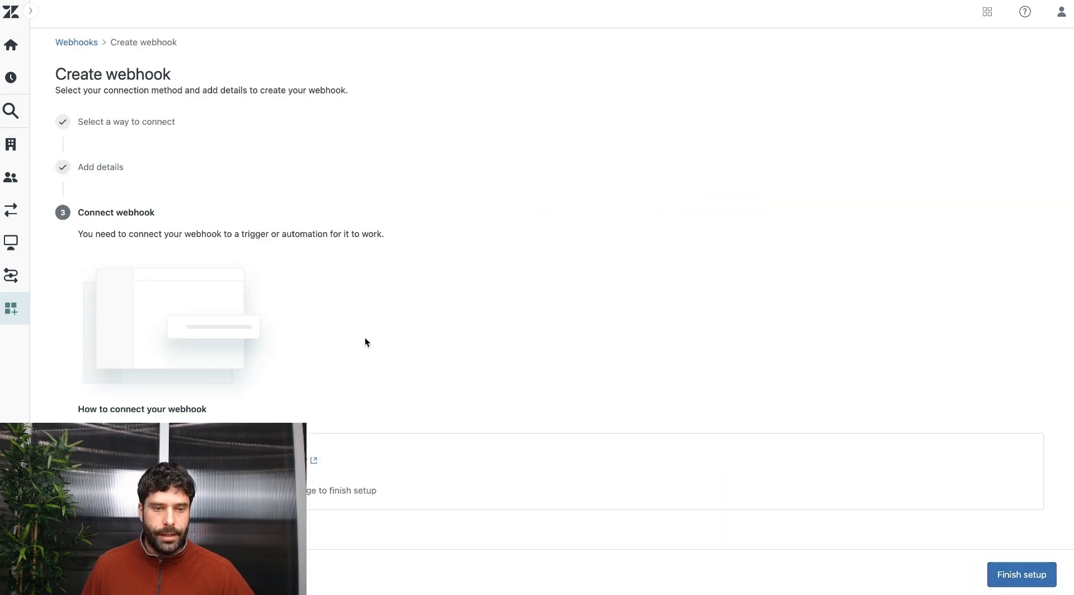
pyautogui.moveTo(80, 235); pyautogui.dragTo(378, 234)
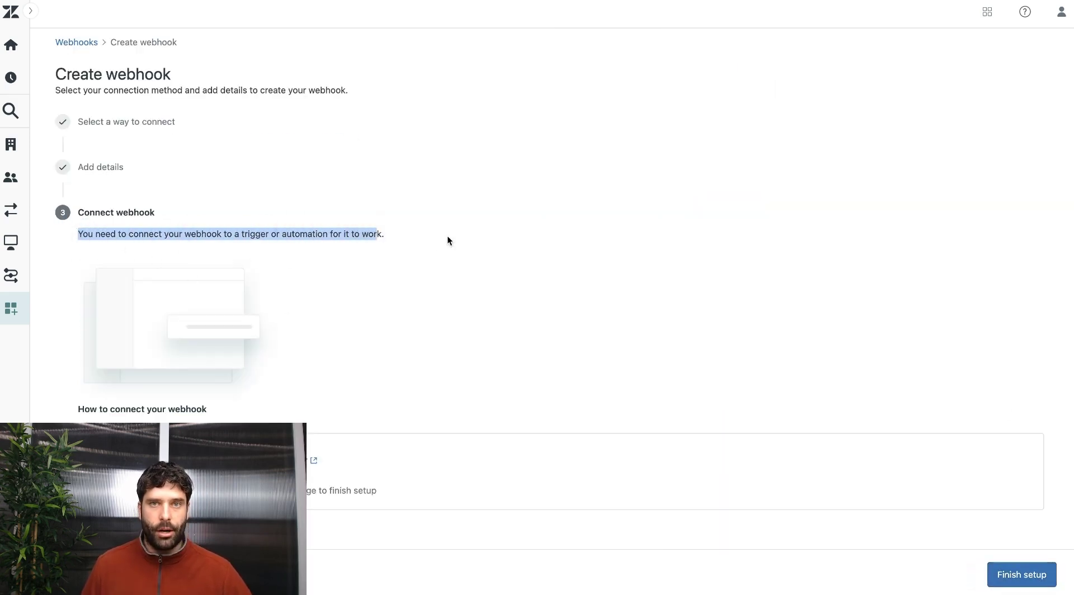
pyautogui.click(1007, 574)
# Skip connecting the webhook and start a new trigger named 'Zendesk <> Make Integration'.
pyautogui.click(641, 358)
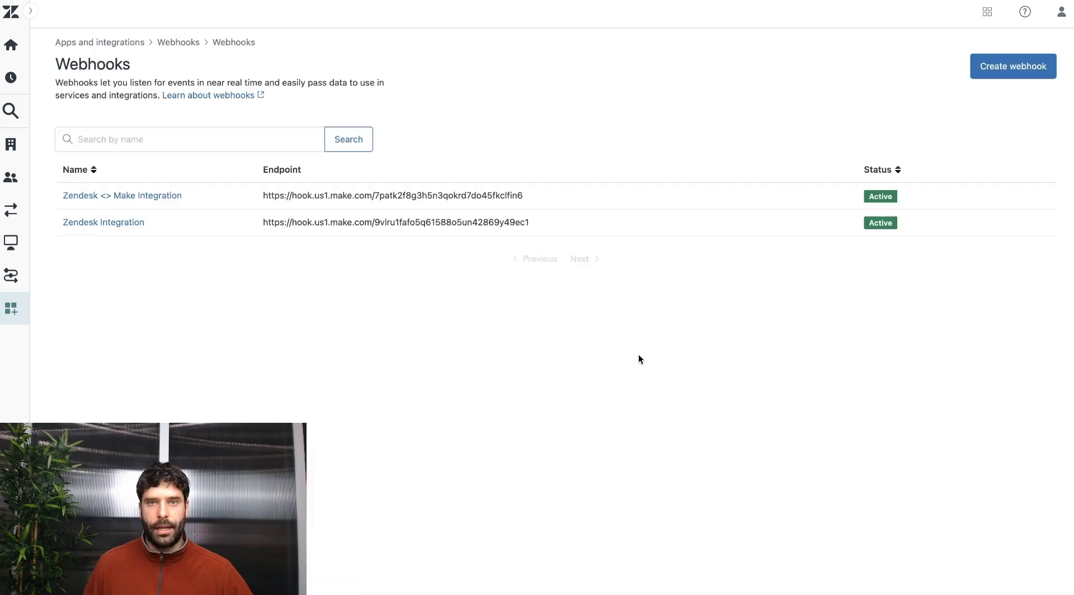
pyautogui.click(11, 111)
pyautogui.doubleClick(49, 112)
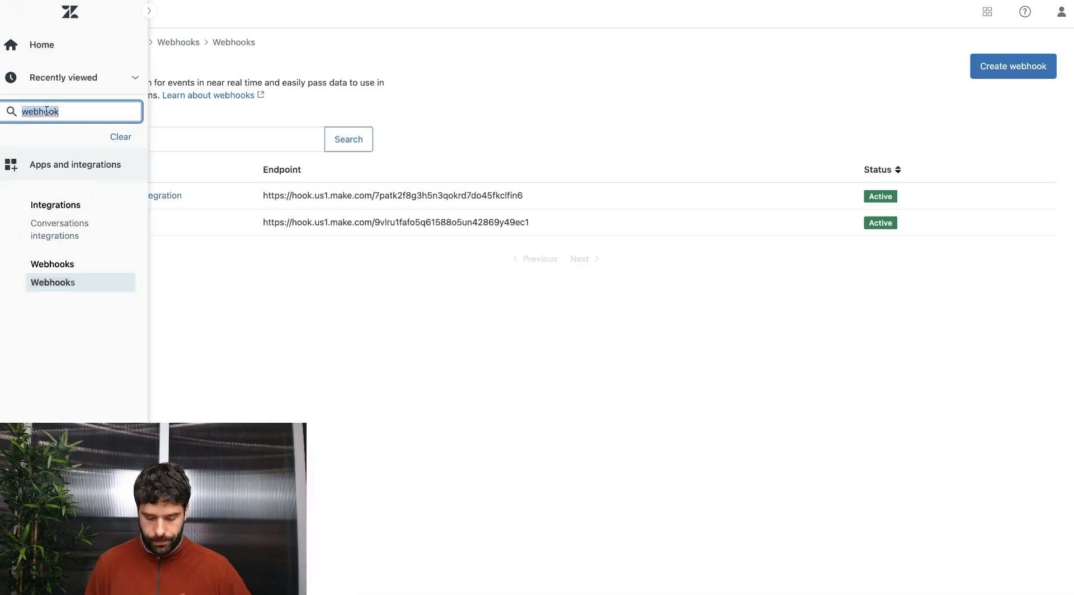
pyautogui.write('trigger')
pyautogui.click(50, 221)
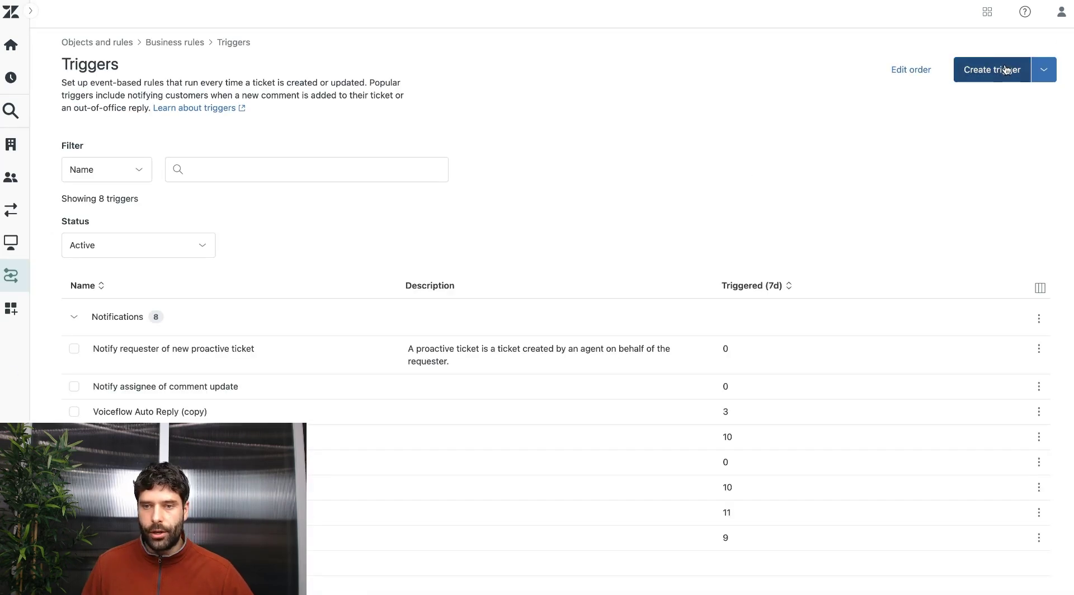
pyautogui.click(995, 70)
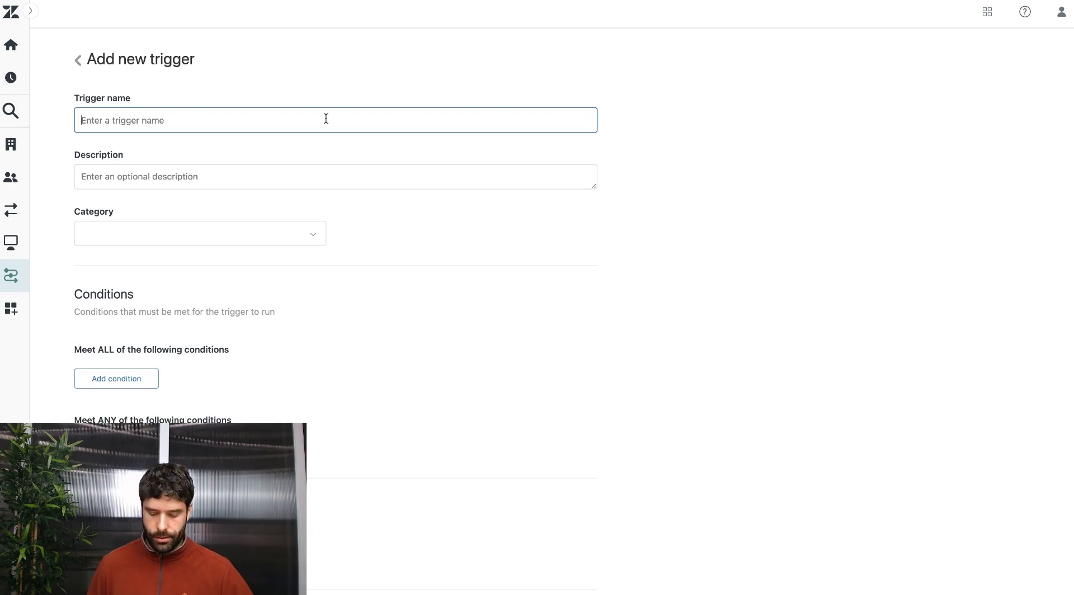
pyautogui.write('Zendesk <> Make Integration')
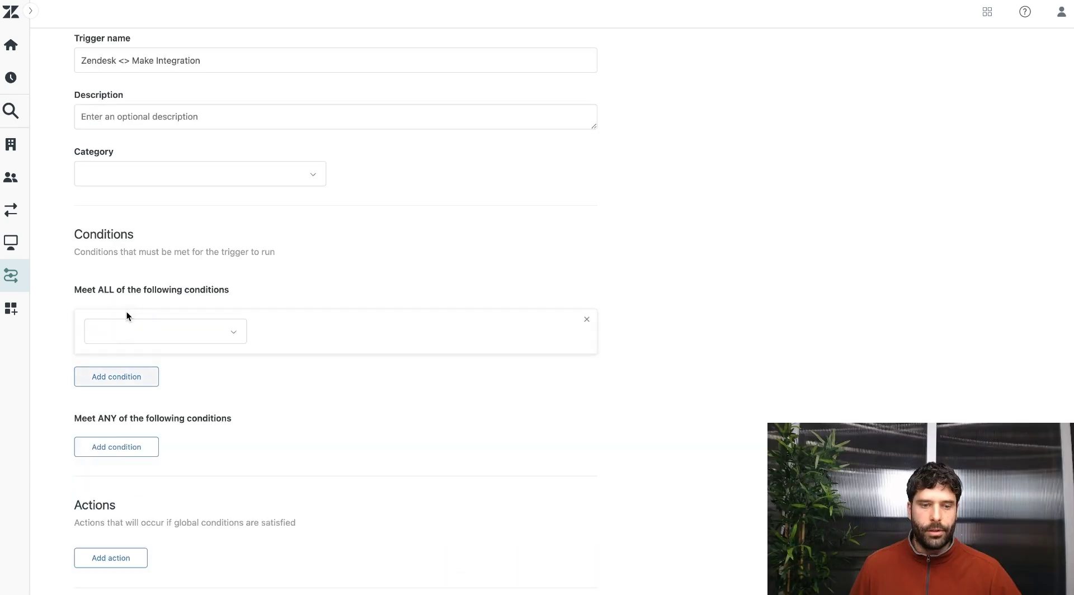
# Add the Ticket Is Created condition and a webhook notification with a ticket_id JSON body.
pyautogui.click(148, 329)
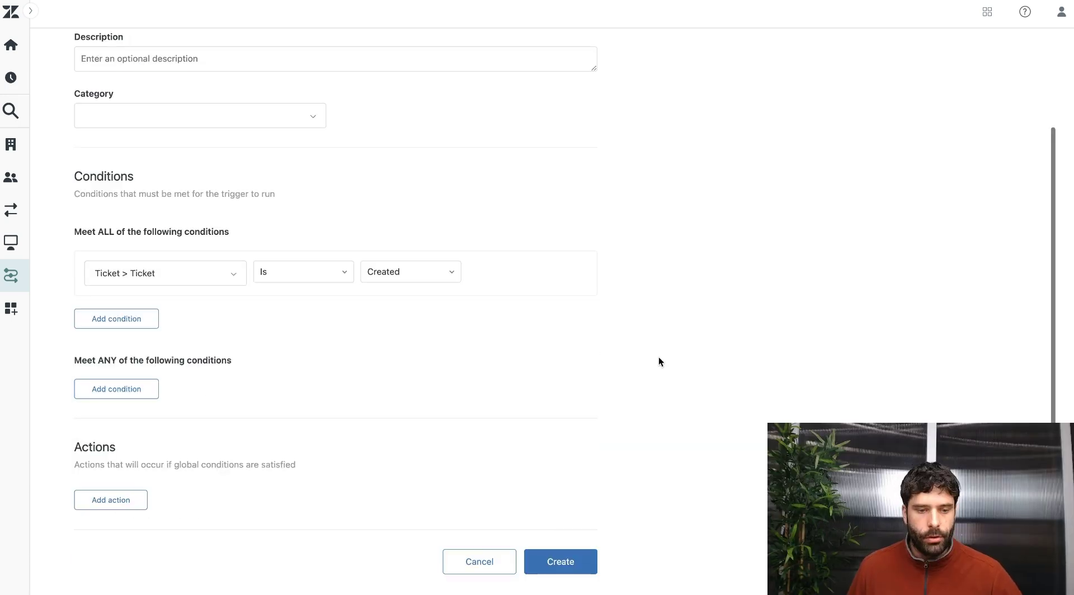
pyautogui.click(109, 497)
pyautogui.click(196, 414)
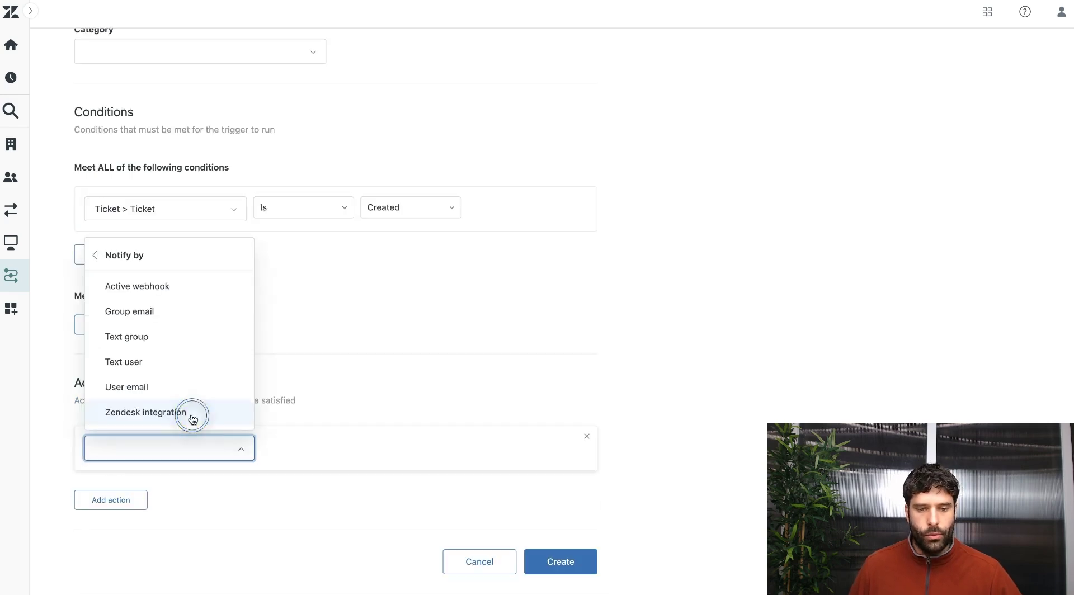
pyautogui.click(179, 286)
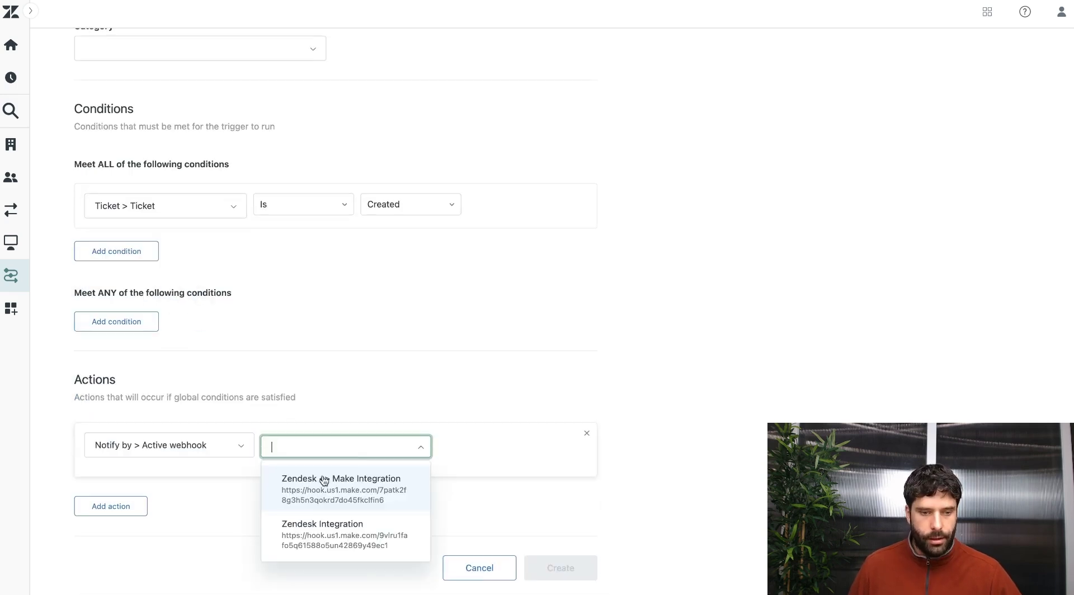
pyautogui.click(370, 493)
pyautogui.scroll(-5, 195, 338)
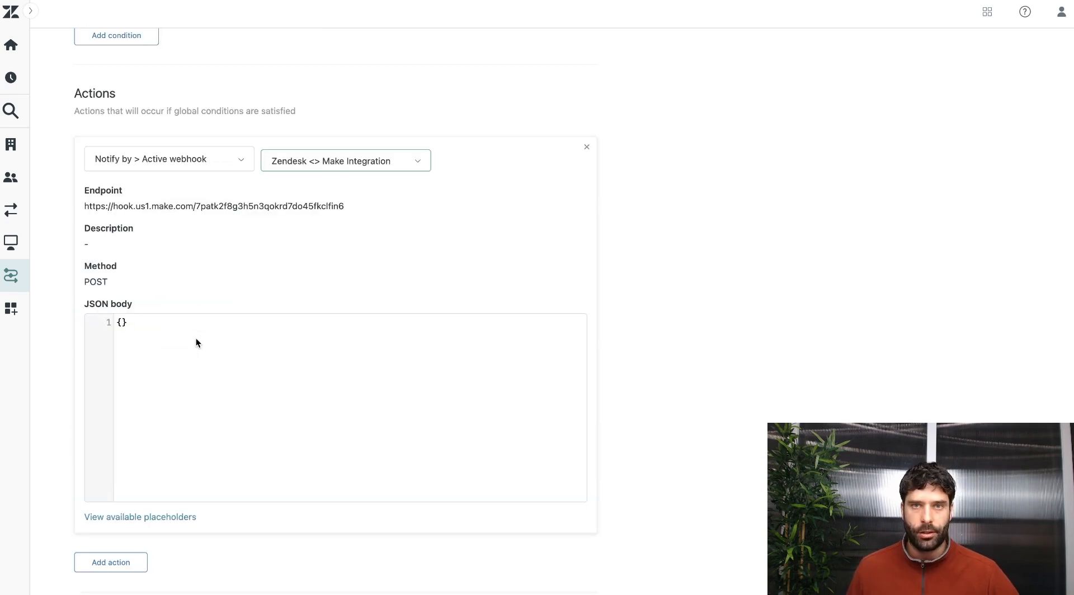
pyautogui.click(196, 338)
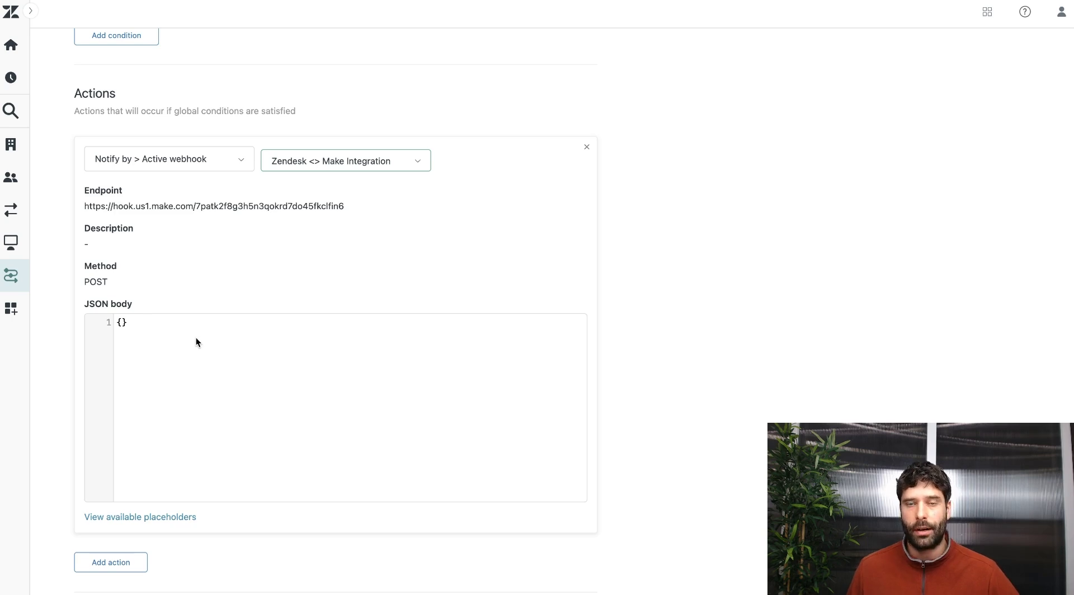
pyautogui.hotkey('ctrl', 'a')
pyautogui.write('{     "ticket_id": "{{ticket.id}}" }')
pyautogui.scroll(-2, 185, 448)
# Add a second action that tags the ticket vf_sent.
pyautogui.click(120, 500)
pyautogui.click(137, 502)
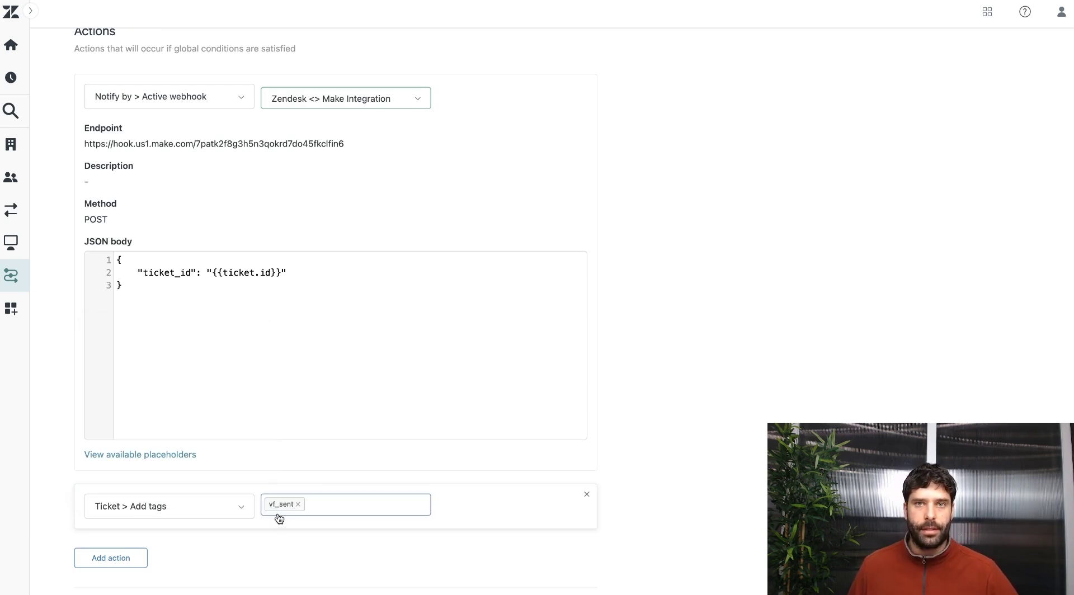
pyautogui.scroll(10, 458, 446)
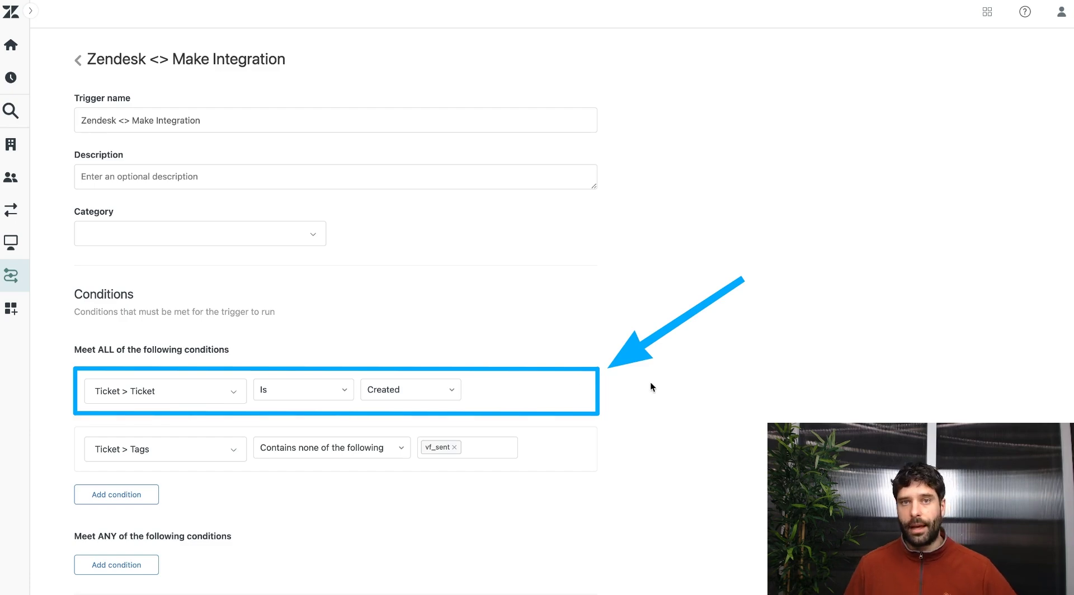
pyautogui.scroll(-15, 650, 382)
# Save the new trigger, then clone a trigger and rework its conditions.
pyautogui.click(561, 564)
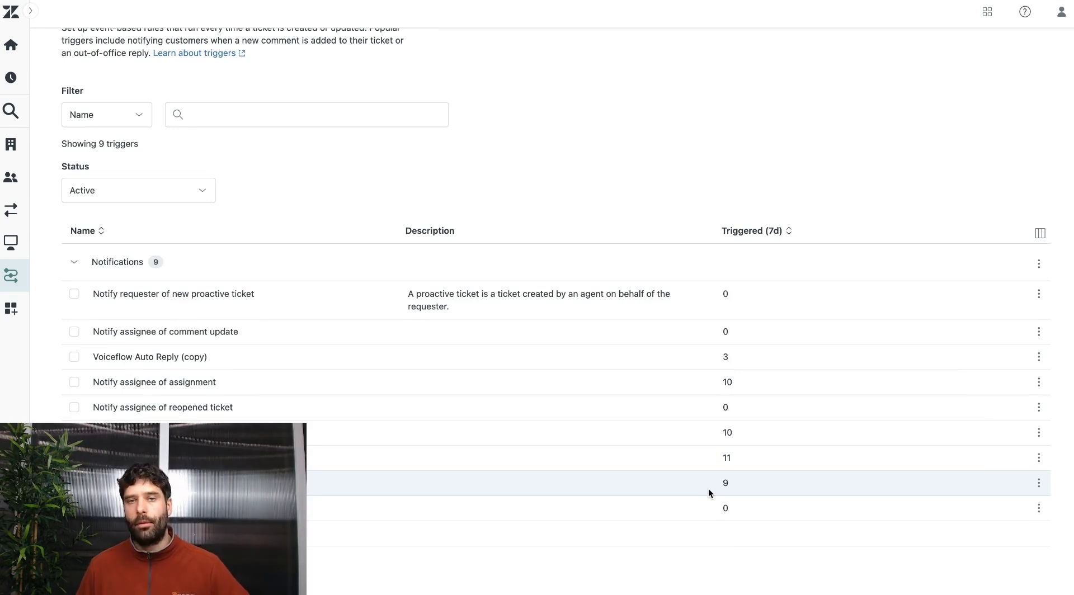
pyautogui.click(1039, 483)
pyautogui.click(1009, 509)
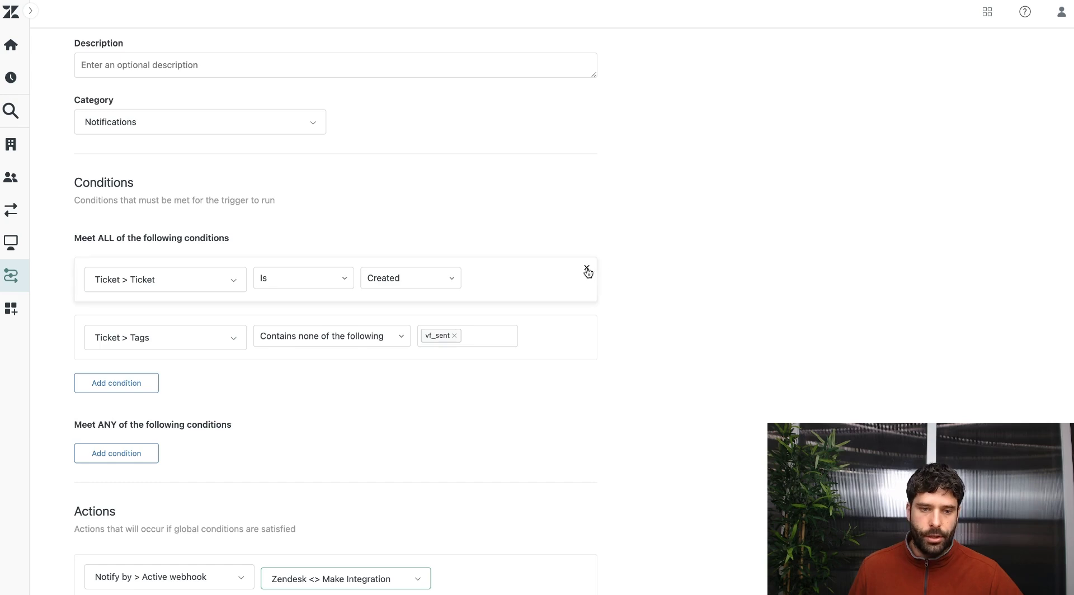
pyautogui.click(585, 268)
pyautogui.click(137, 323)
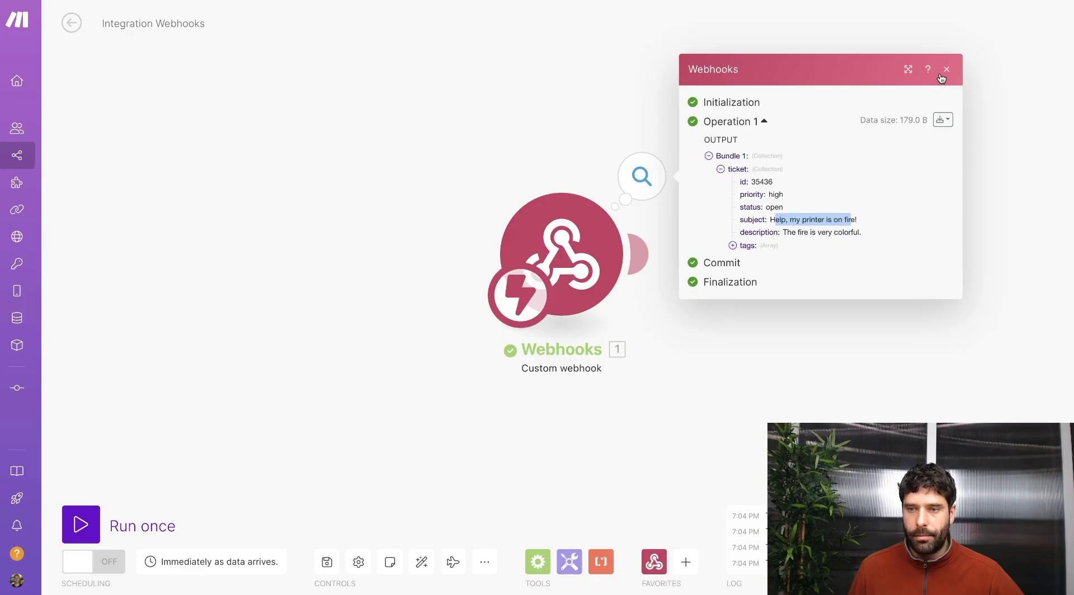
pyautogui.click(943, 69)
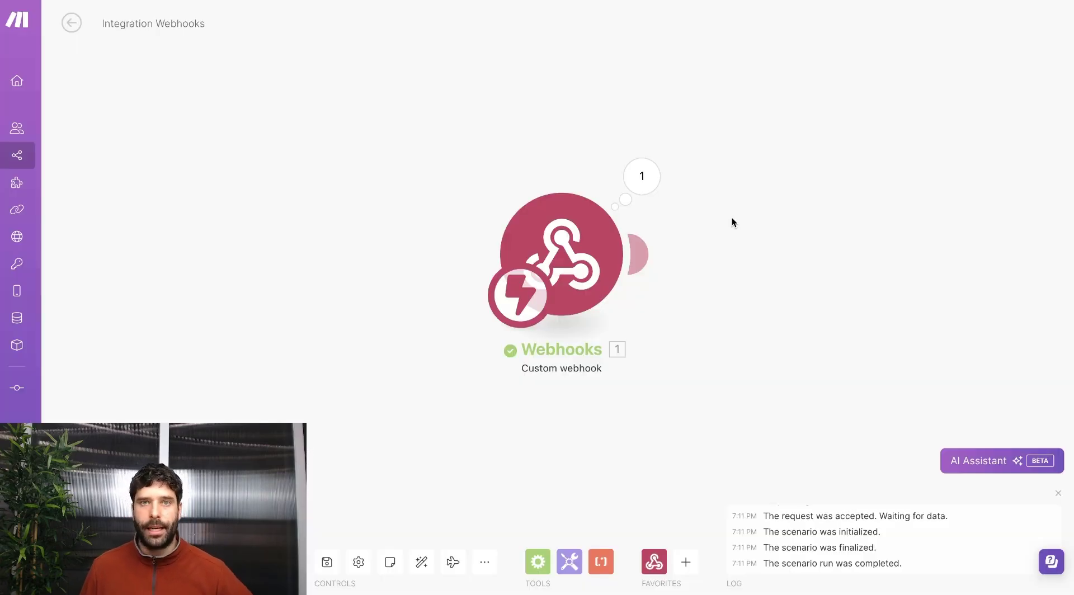
# Check Make's latest webhook output, then view the Interact request example in Node (node-fetch).
pyautogui.click(641, 176)
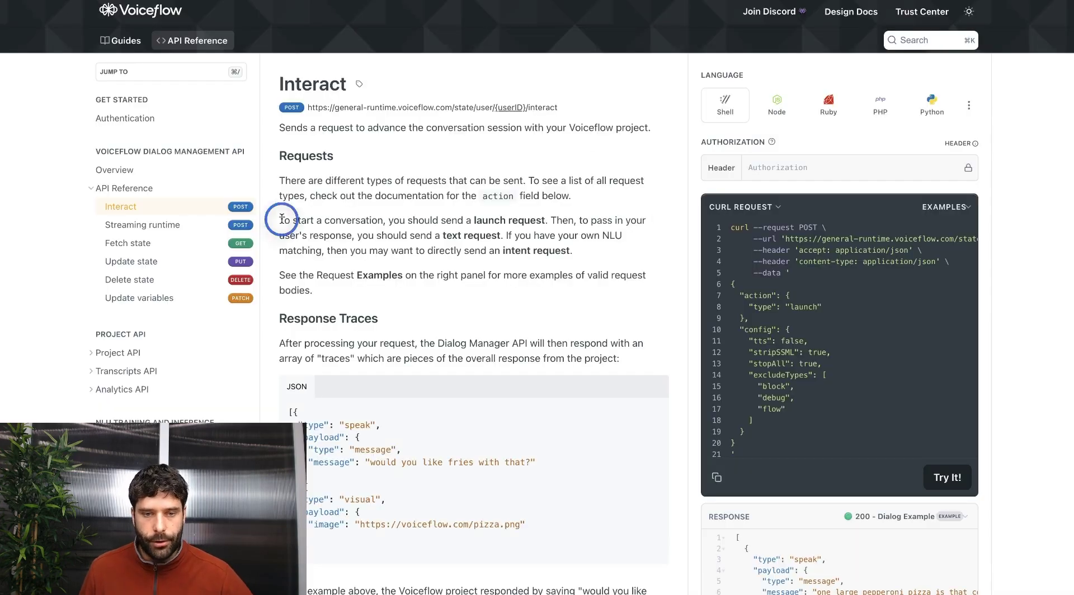
pyautogui.moveTo(388, 236); pyautogui.dragTo(501, 235)
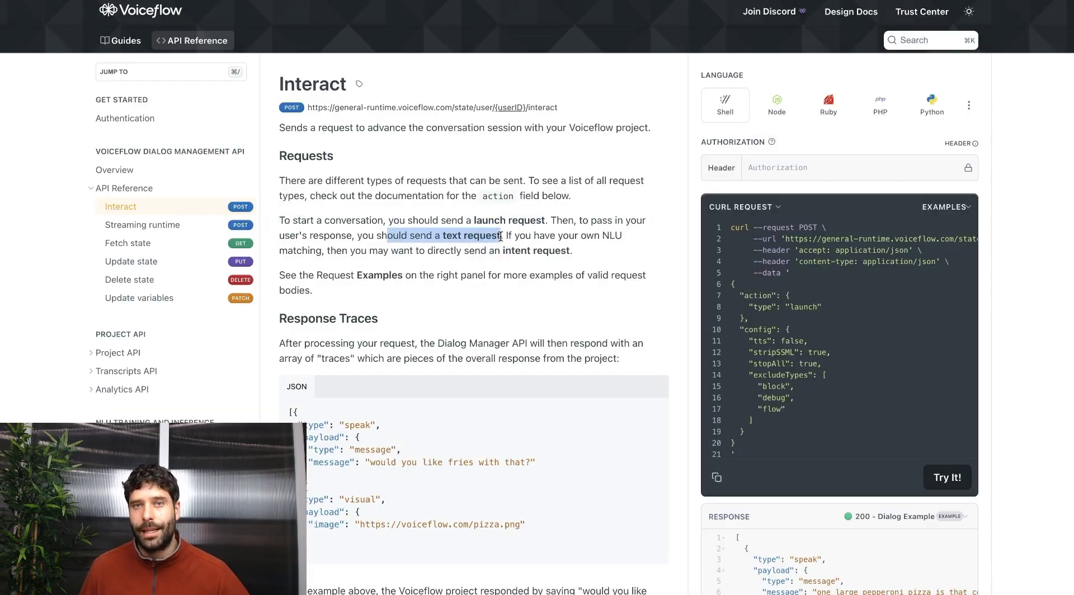
pyautogui.click(778, 105)
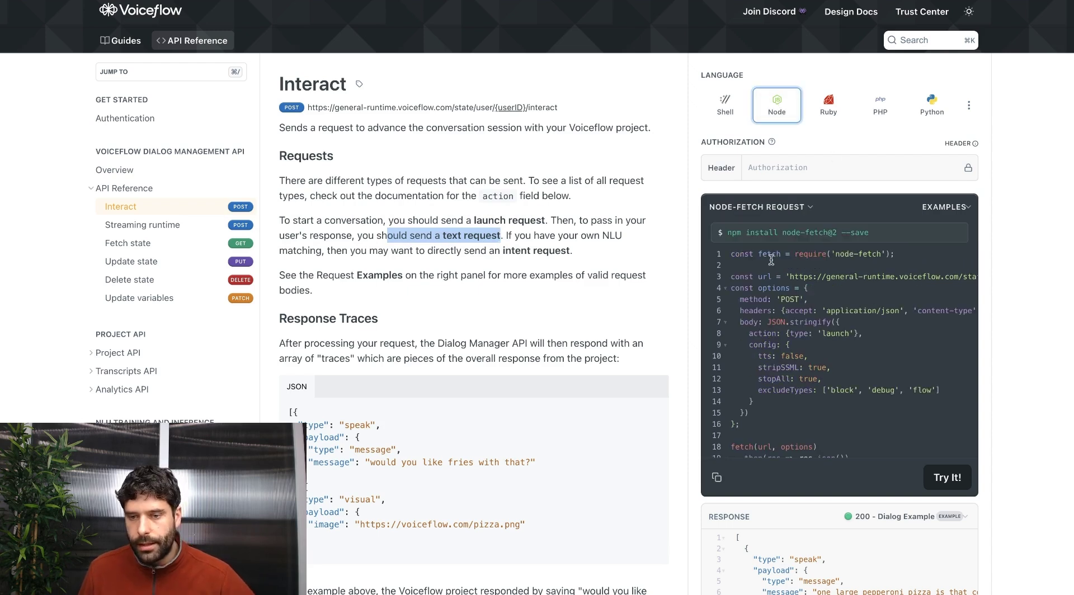
pyautogui.moveTo(803, 286); pyautogui.dragTo(890, 277)
pyautogui.click(790, 295)
pyautogui.moveTo(837, 309); pyautogui.dragTo(867, 347)
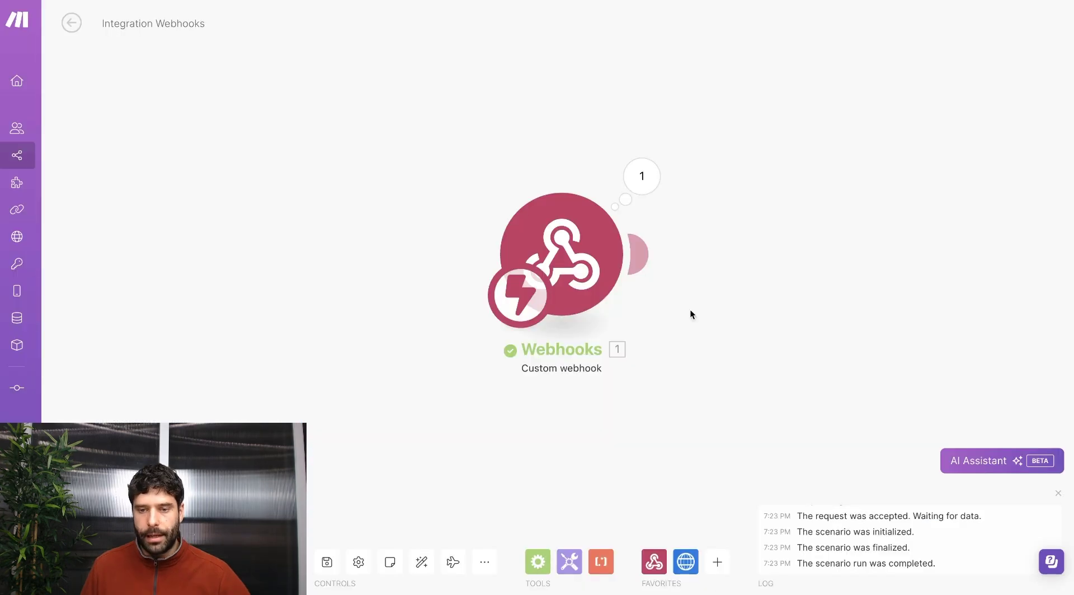
# Add an HTTP request module whose interact URL uses ticket_id in place of userID.
pyautogui.click(640, 255)
pyautogui.click(852, 208)
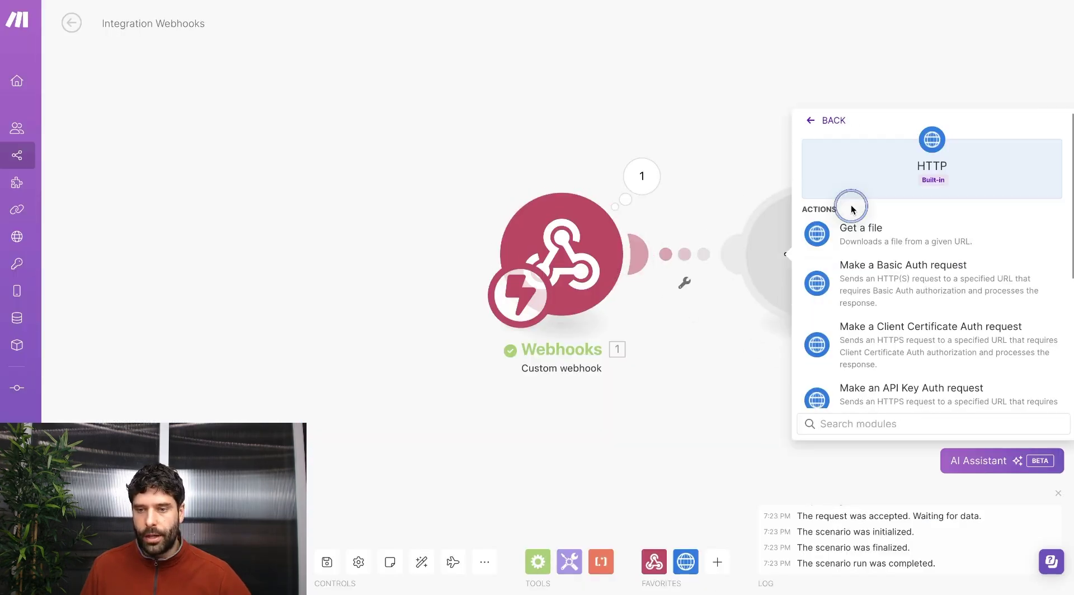
pyautogui.scroll(-3, 873, 269)
pyautogui.click(877, 282)
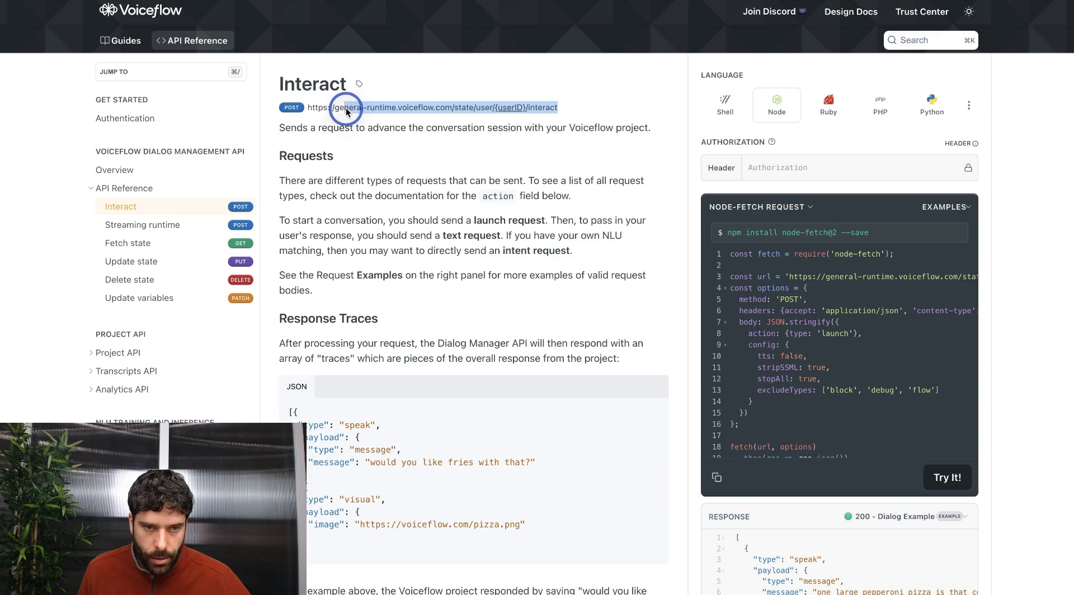
pyautogui.moveTo(347, 108); pyautogui.dragTo(305, 108)
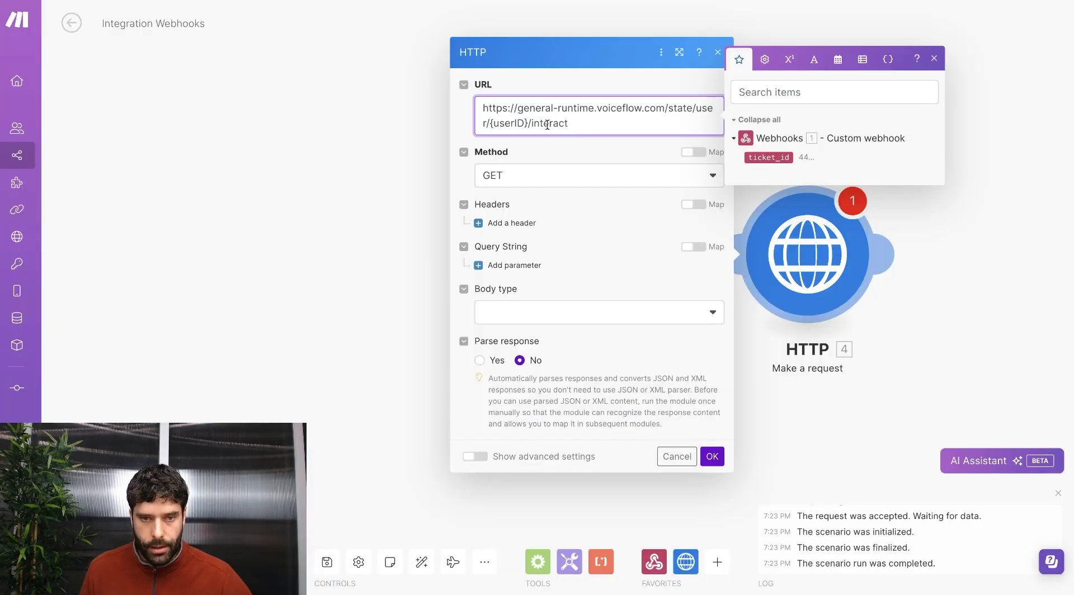
pyautogui.doubleClick(508, 123)
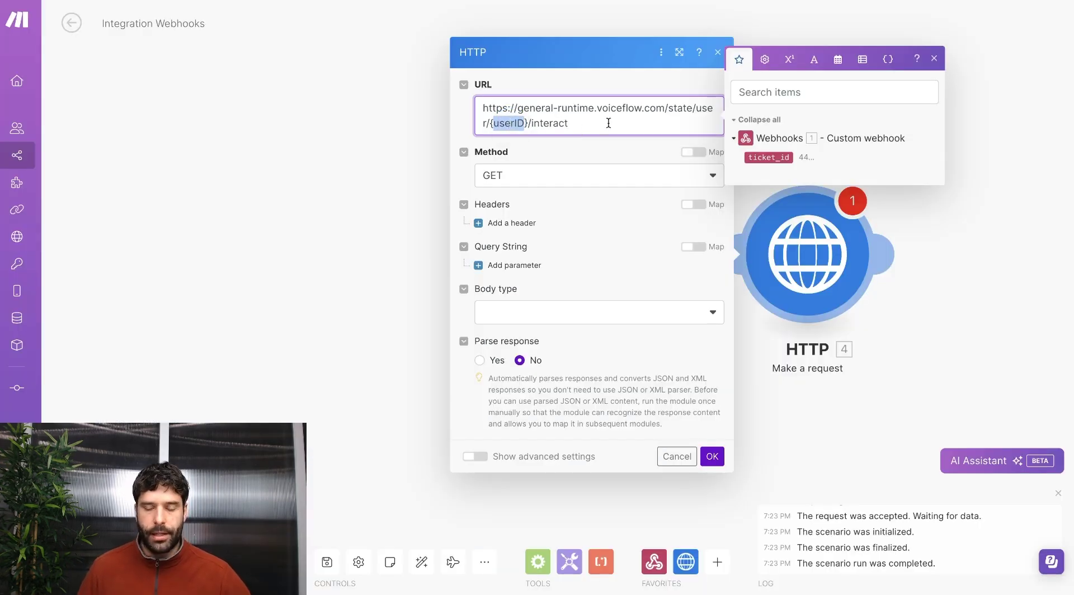
pyautogui.click(769, 158)
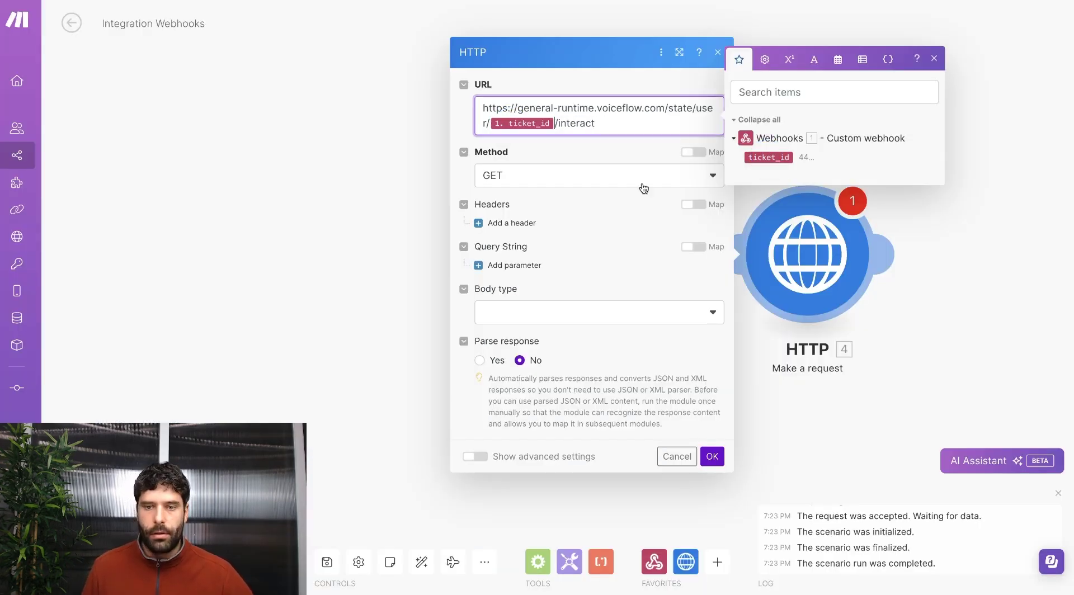
pyautogui.click(614, 180)
# Set the method to POST with an Authorization header holding the Voiceflow API key.
pyautogui.click(494, 241)
pyautogui.click(511, 220)
pyautogui.click(602, 227)
pyautogui.write('Authorization')
pyautogui.click(577, 281)
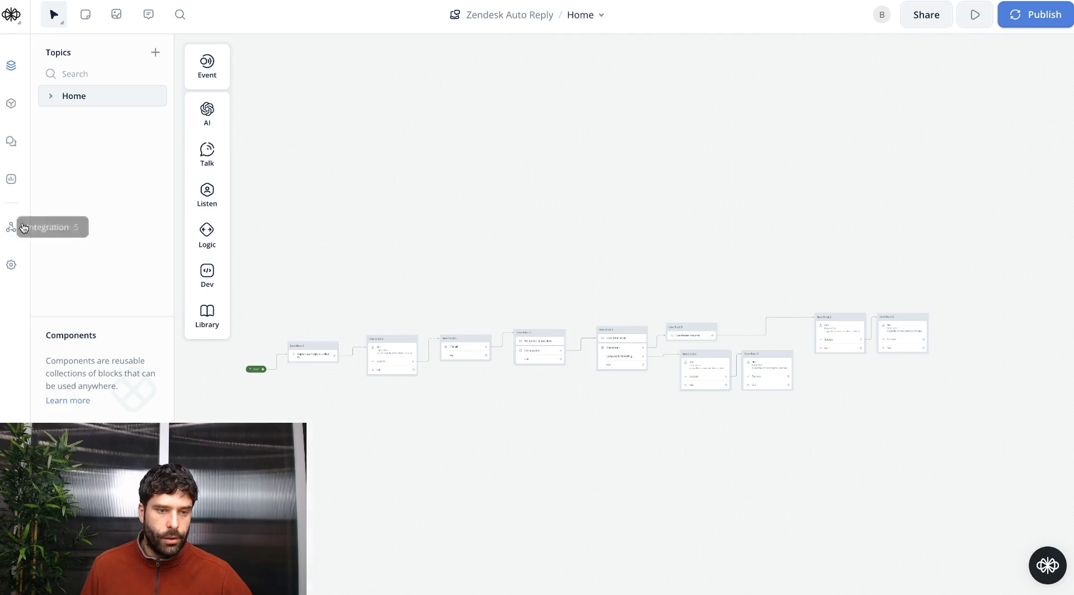
pyautogui.click(19, 226)
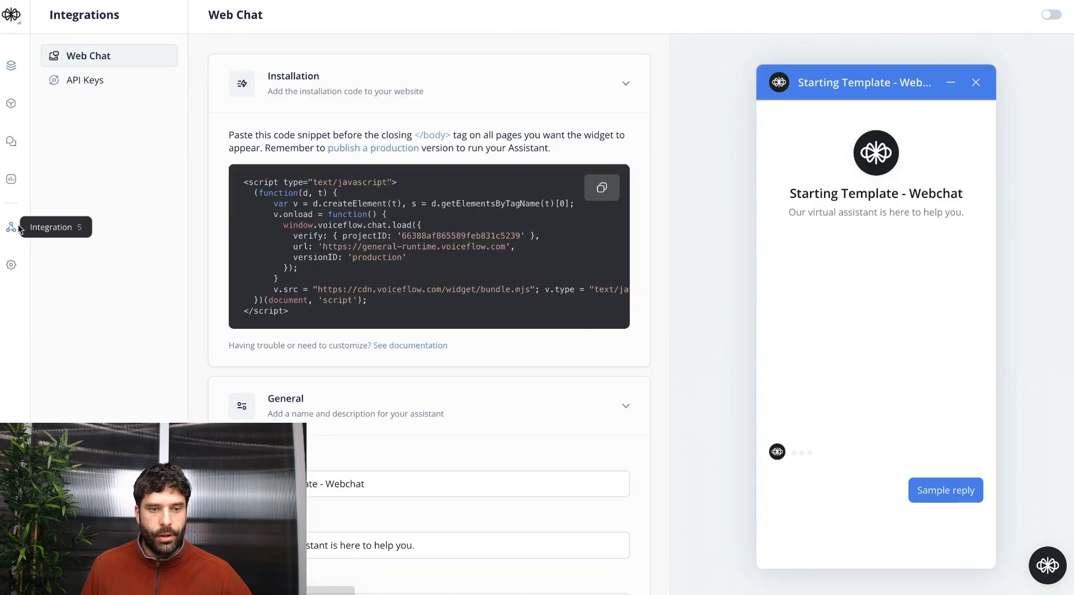
pyautogui.click(79, 81)
pyautogui.click(593, 221)
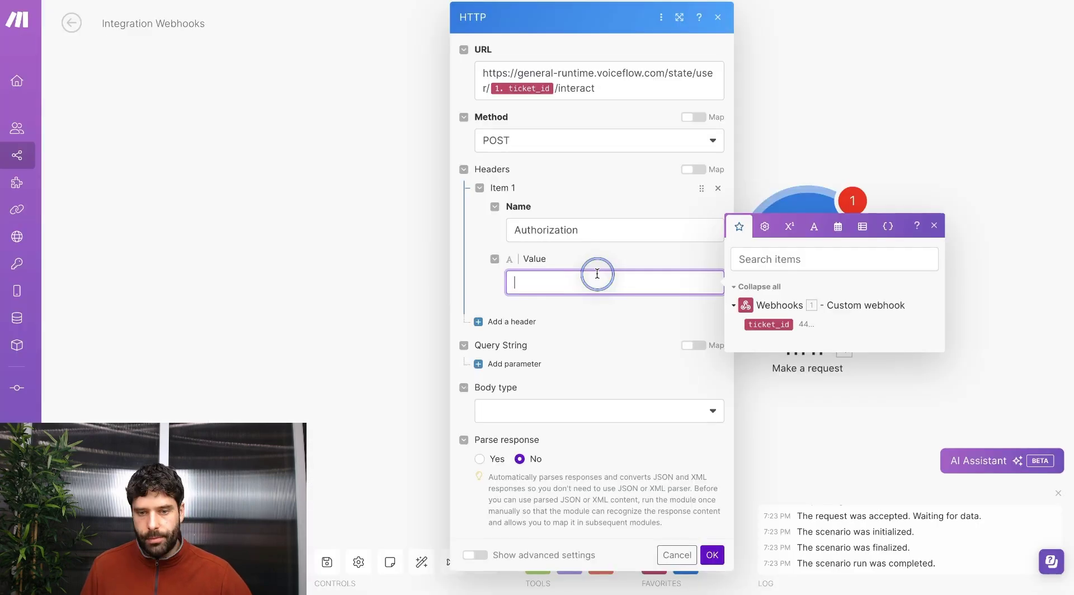
pyautogui.hotkey('ctrl', 'v')
# Give the module a Raw JSON body and save it.
pyautogui.click(552, 417)
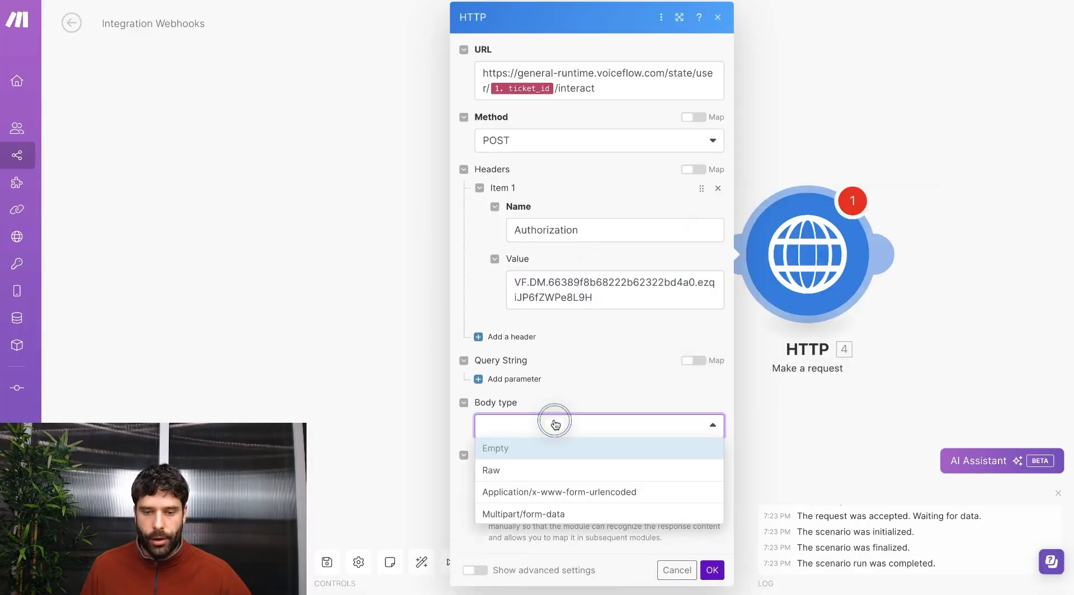
pyautogui.click(569, 471)
pyautogui.scroll(-2, 664, 468)
pyautogui.click(615, 365)
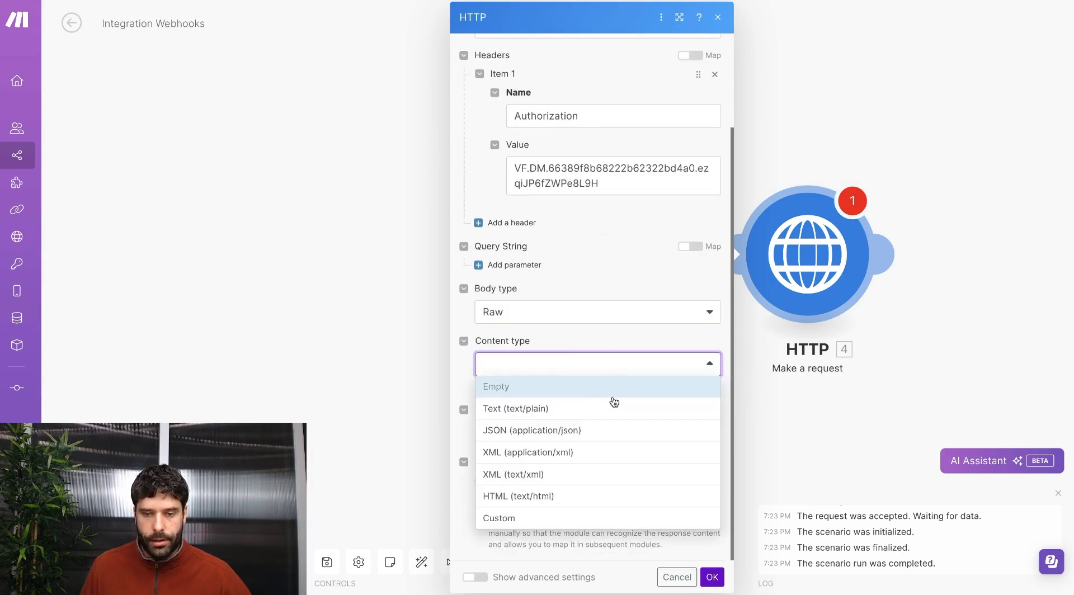
pyautogui.click(577, 430)
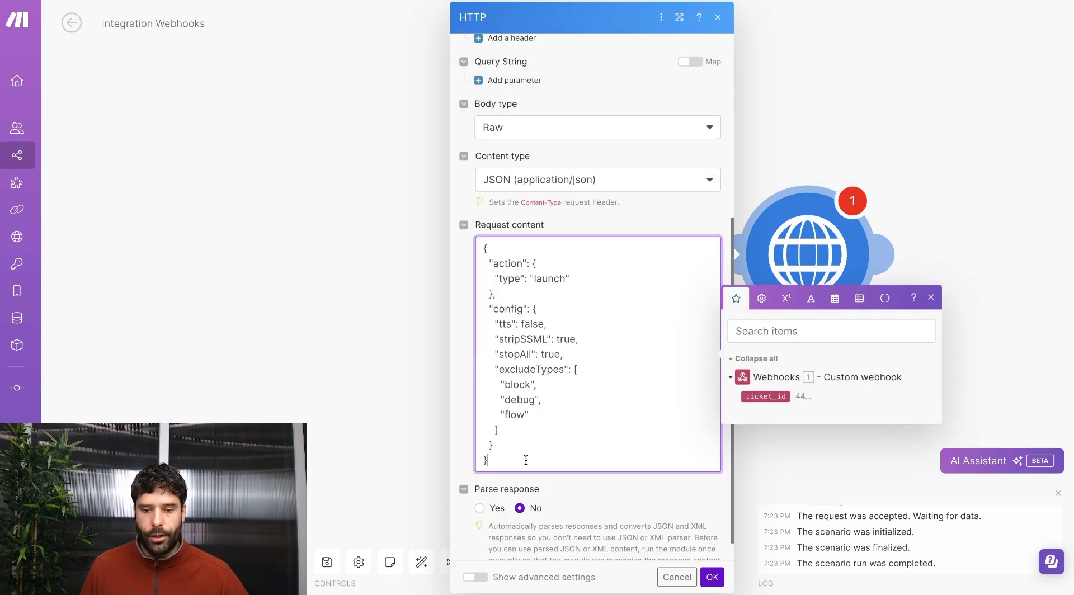
pyautogui.click(714, 581)
pyautogui.moveTo(446, 220); pyautogui.dragTo(542, 219)
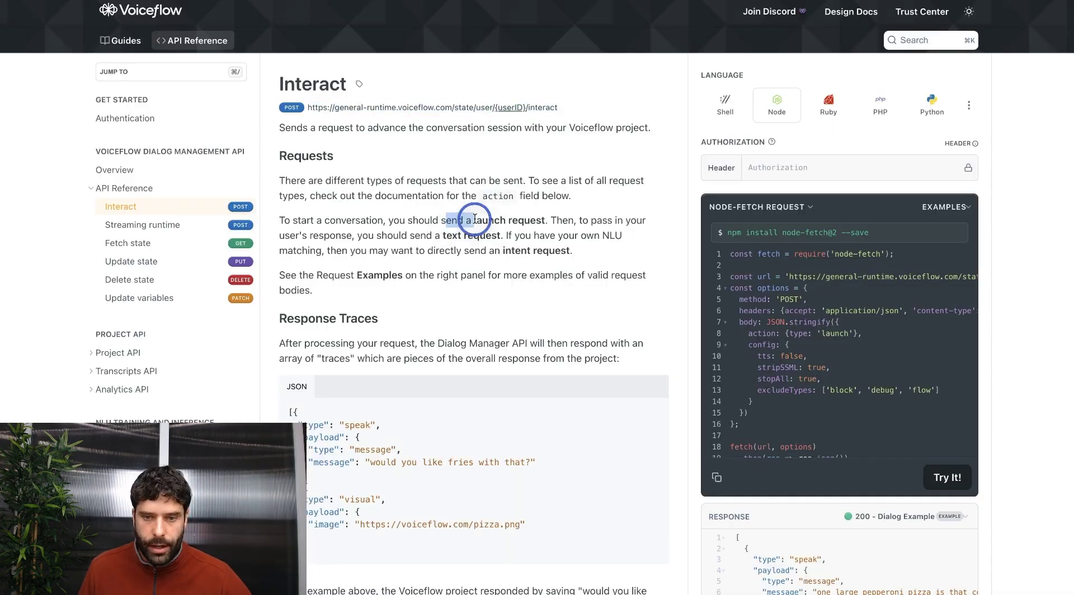
pyautogui.moveTo(443, 235); pyautogui.dragTo(501, 236)
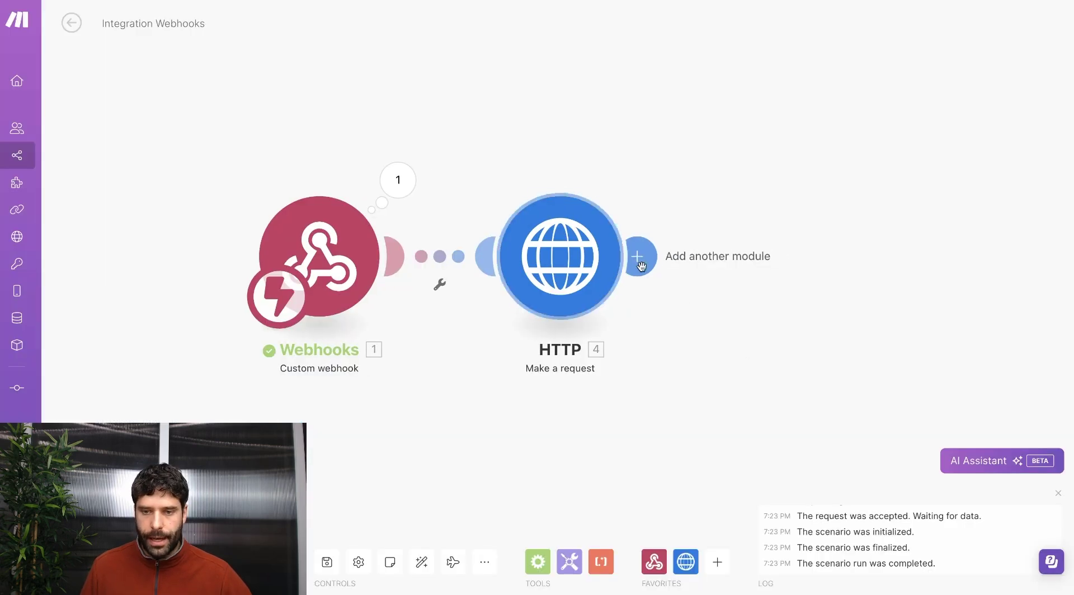
# Add a second HTTP module with the same interact URL and POST method.
pyautogui.click(638, 257)
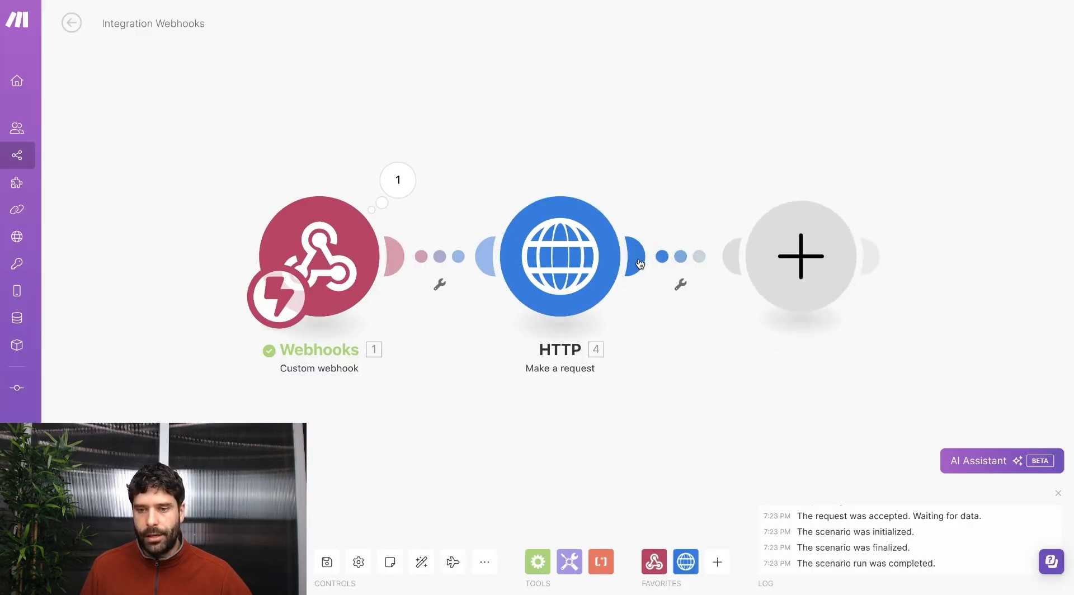
pyautogui.click(864, 208)
pyautogui.scroll(-1, 921, 295)
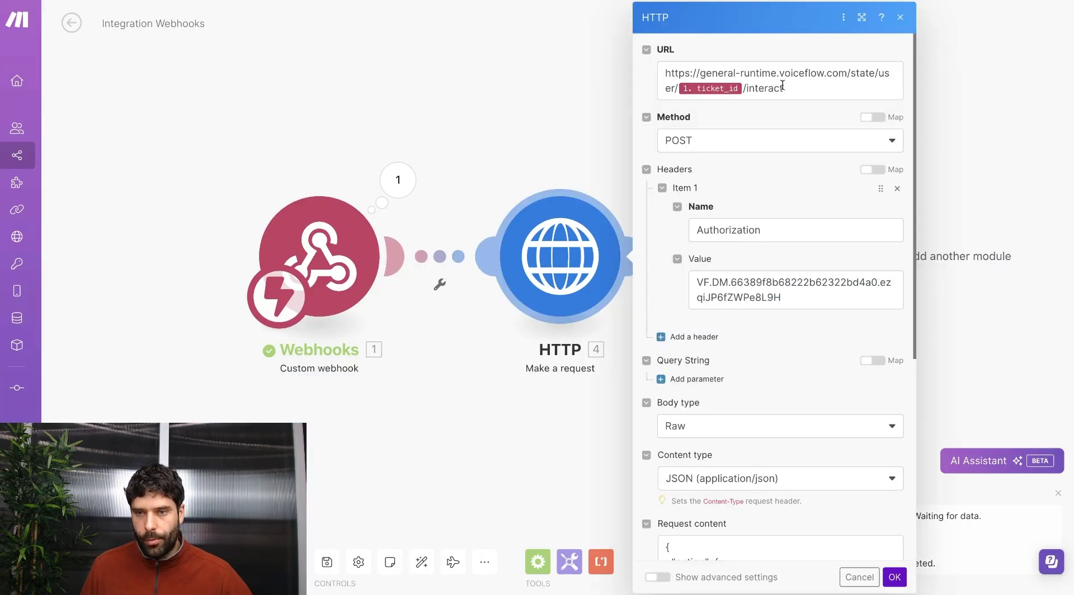
pyautogui.moveTo(784, 88); pyautogui.dragTo(634, 61)
pyautogui.click(1007, 176)
pyautogui.click(783, 212)
pyautogui.click(632, 120)
pyautogui.hotkey('ctrl', 'v')
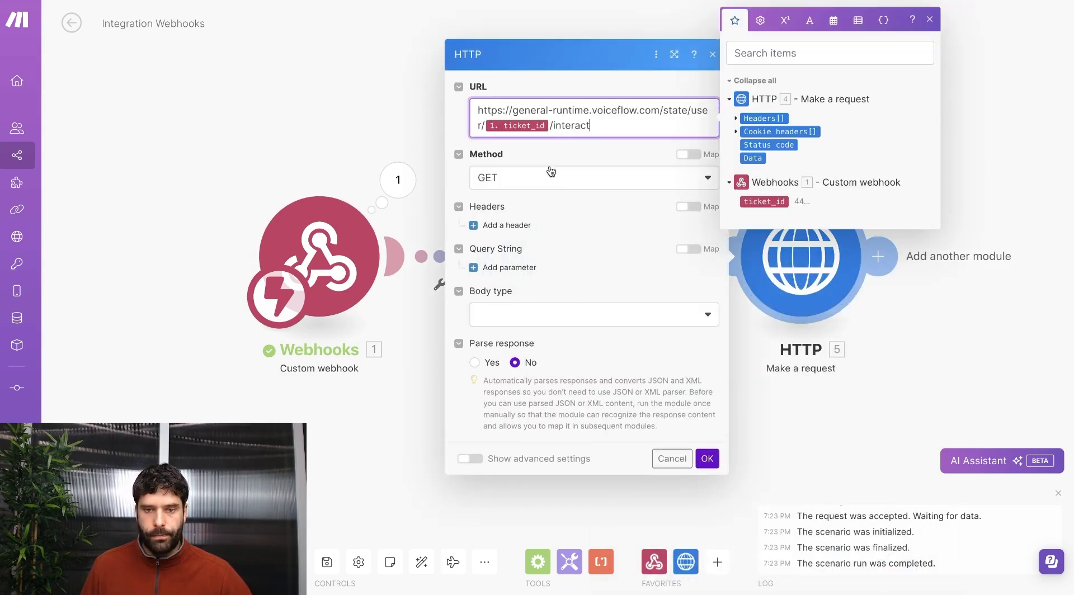
pyautogui.click(517, 178)
pyautogui.click(511, 242)
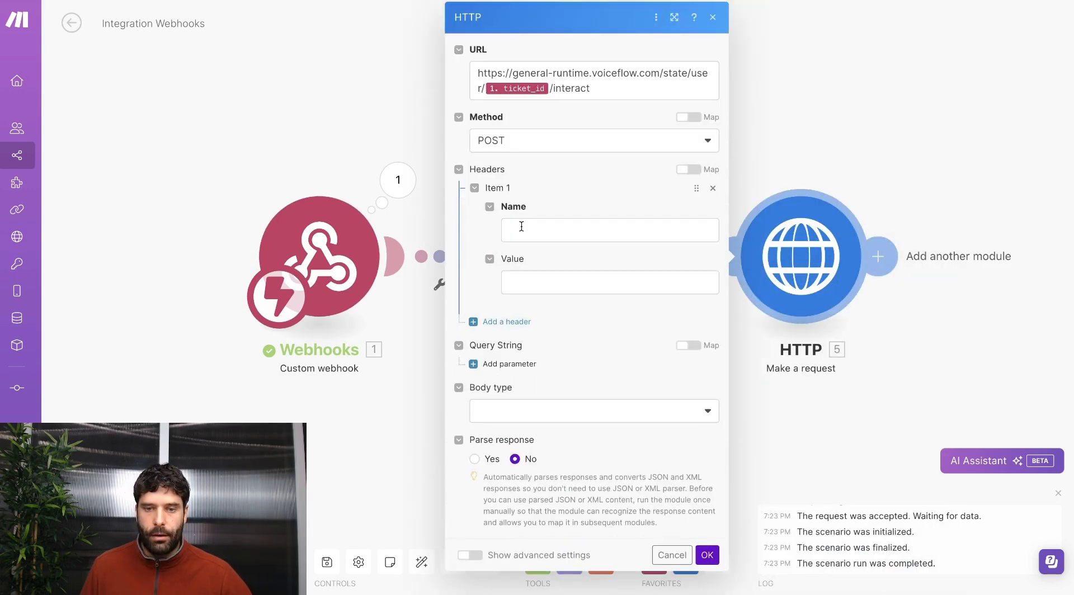
# Copy the Authorization header name and API key value from the first HTTP module.
pyautogui.click(876, 145)
pyautogui.click(560, 261)
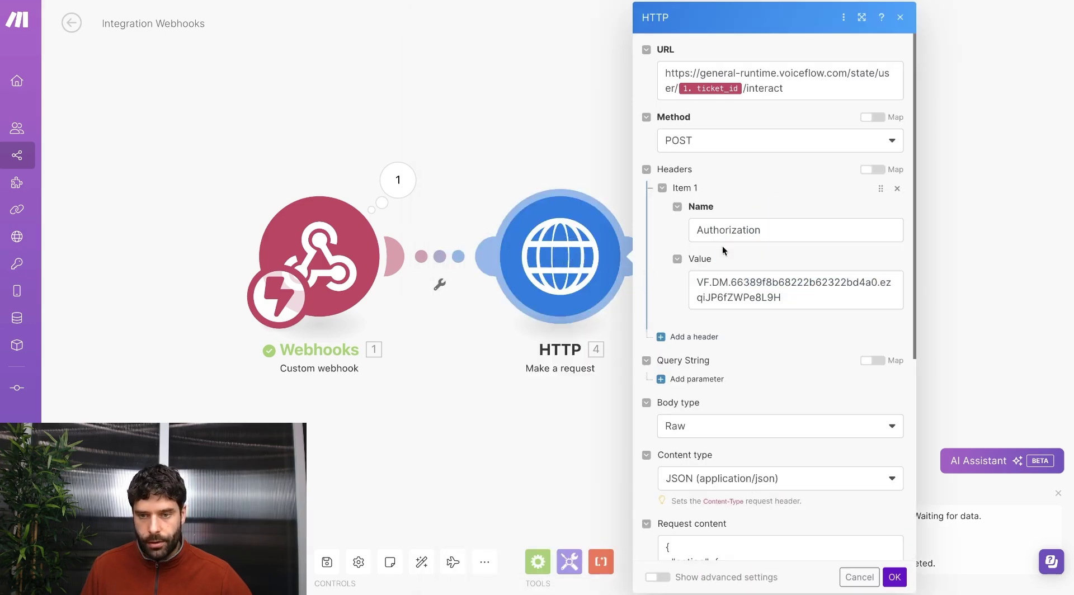
pyautogui.doubleClick(744, 230)
pyautogui.hotkey('ctrl', 'c')
pyautogui.click(924, 174)
pyautogui.click(815, 240)
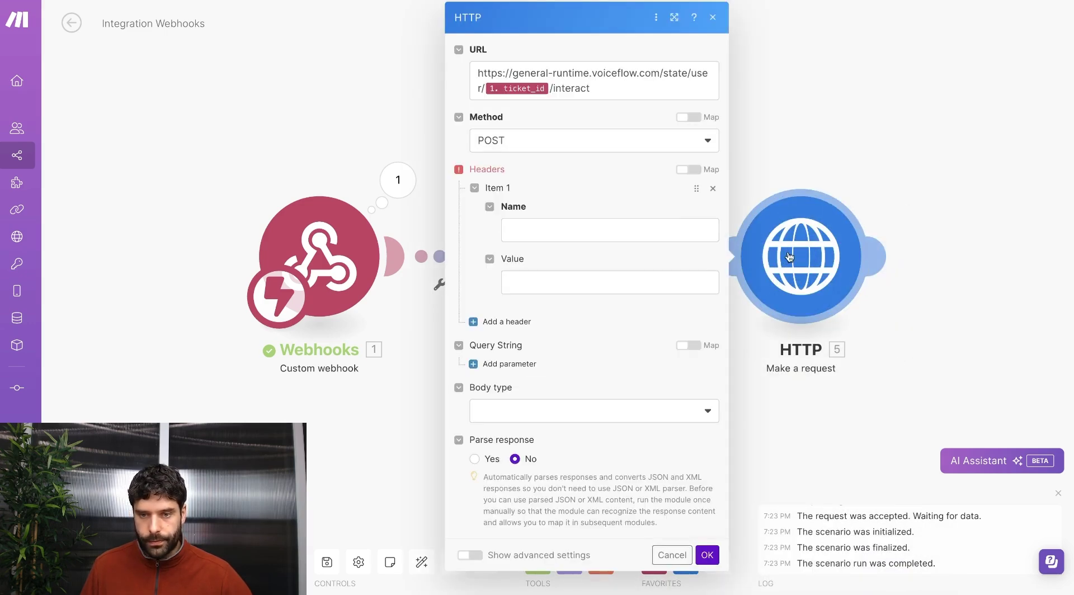
pyautogui.click(662, 230)
pyautogui.hotkey('ctrl', 'v')
pyautogui.click(849, 74)
pyautogui.click(552, 266)
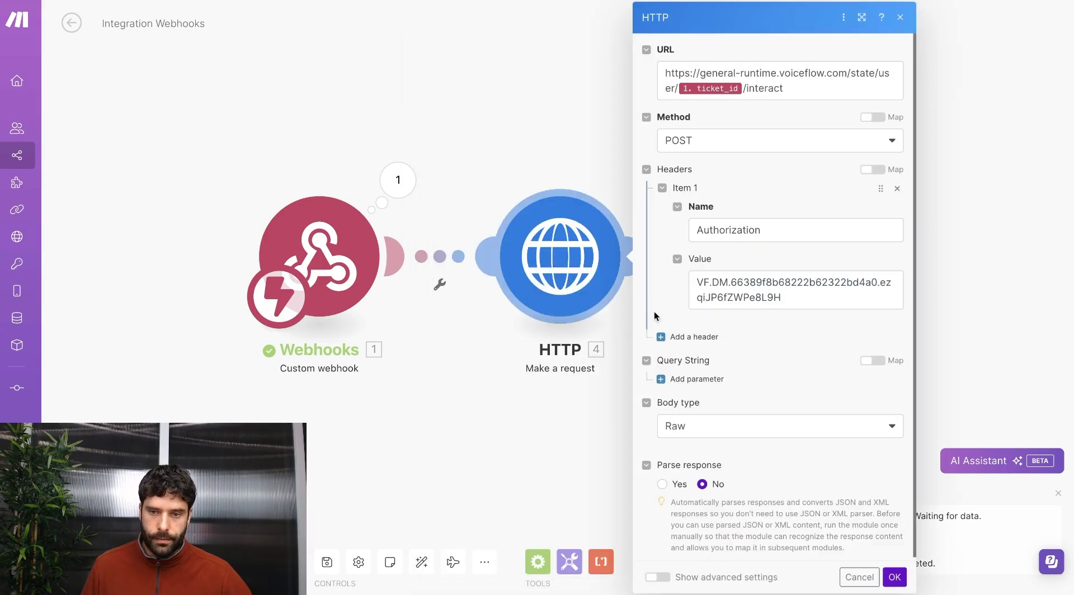
pyautogui.click(748, 283)
pyautogui.hotkey('ctrl', 'a')
pyautogui.hotkey('ctrl', 'c')
pyautogui.click(946, 212)
pyautogui.click(811, 263)
pyautogui.click(671, 285)
pyautogui.hotkey('ctrl', 'v')
# Set a Raw JSON body with the text request carrying ticket_id, and save.
pyautogui.click(538, 425)
pyautogui.click(507, 470)
pyautogui.scroll(-2, 526, 420)
pyautogui.click(552, 367)
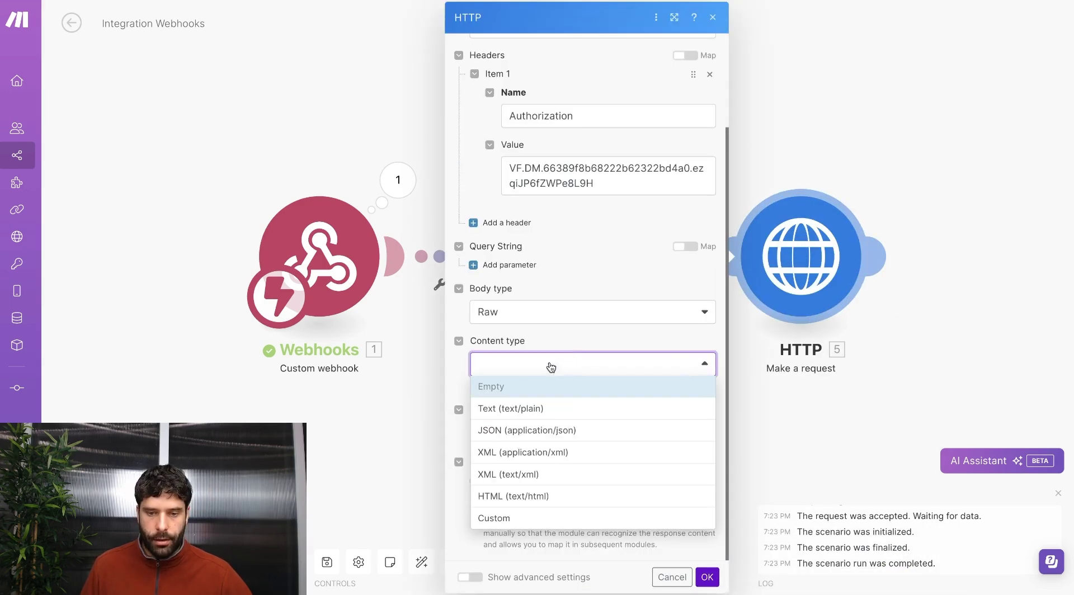
pyautogui.click(535, 430)
pyautogui.click(618, 428)
pyautogui.hotkey('ctrl', 'v')
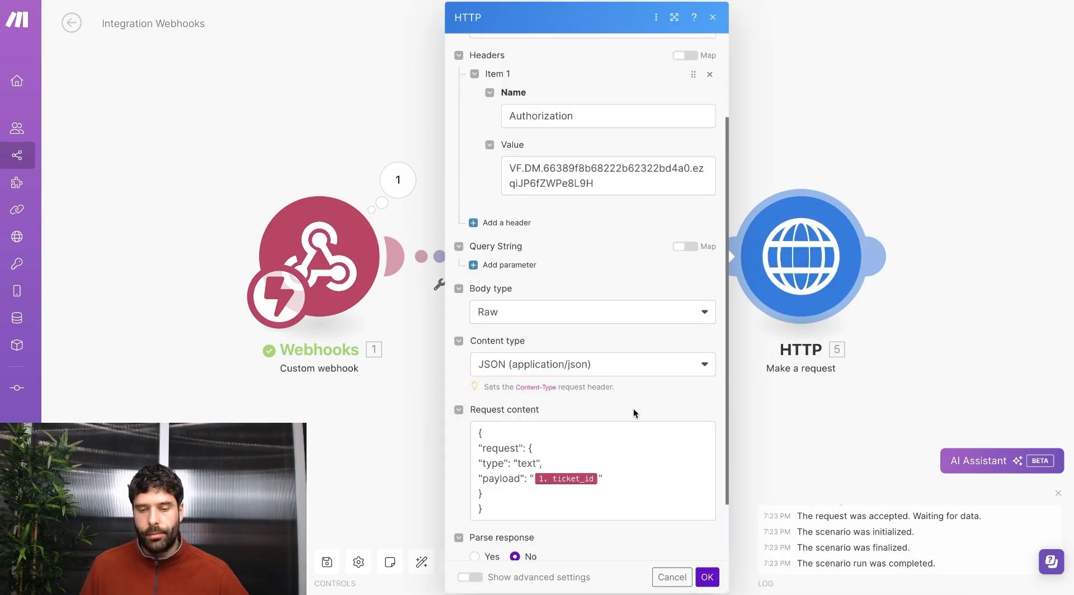
pyautogui.moveTo(622, 480); pyautogui.dragTo(490, 480)
pyautogui.click(487, 480)
pyautogui.click(707, 577)
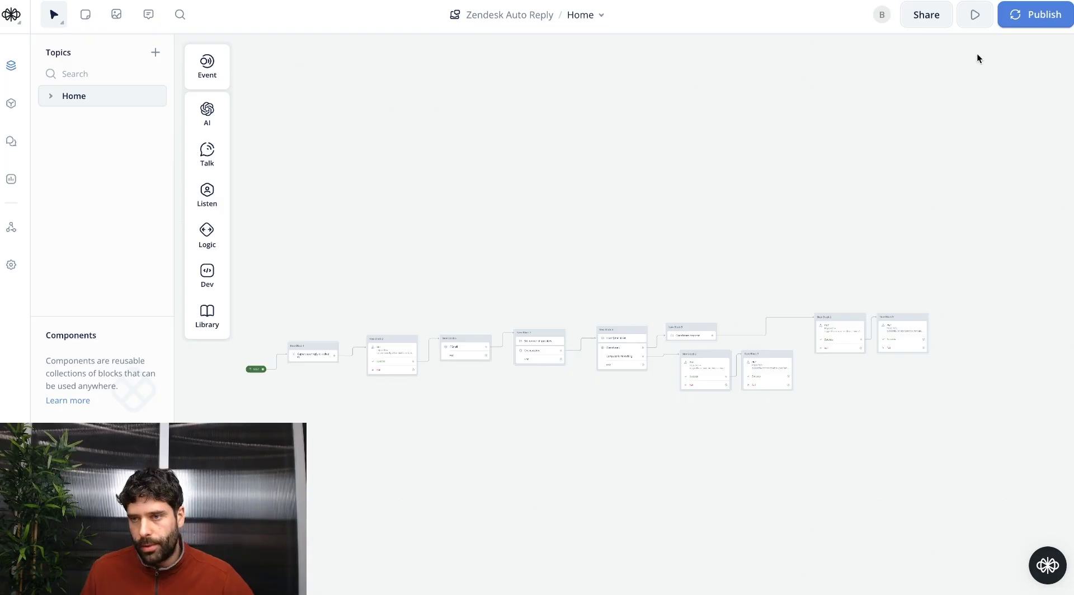
# Publish and run the prototype, send 'ccc' as a test message, then return to the designer.
pyautogui.click(1024, 19)
pyautogui.press('Escape')
pyautogui.click(975, 19)
pyautogui.write('cc')
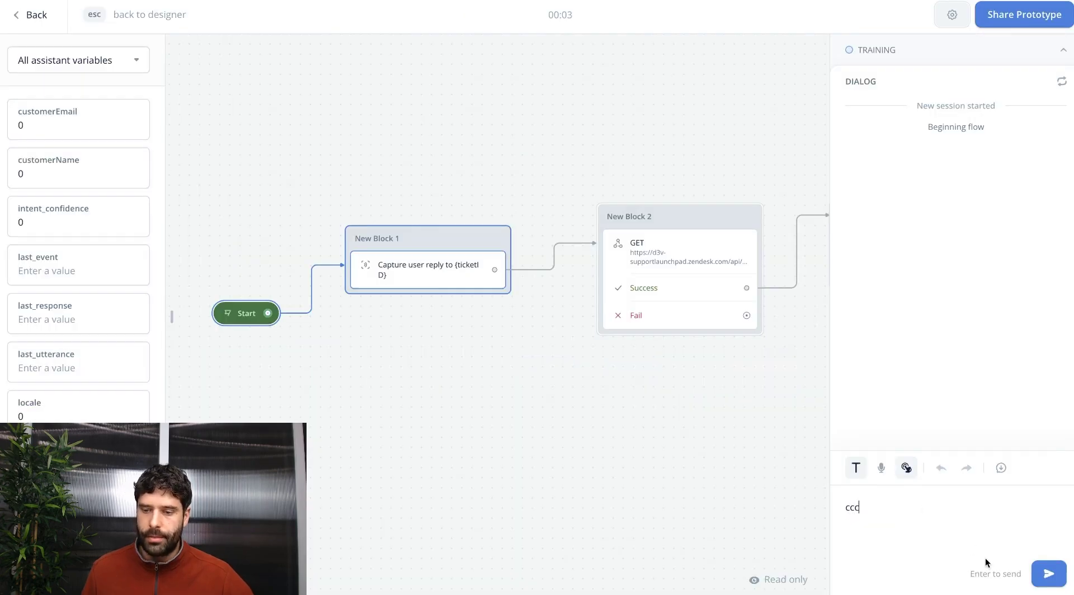
pyautogui.write('c')
pyautogui.click(1042, 579)
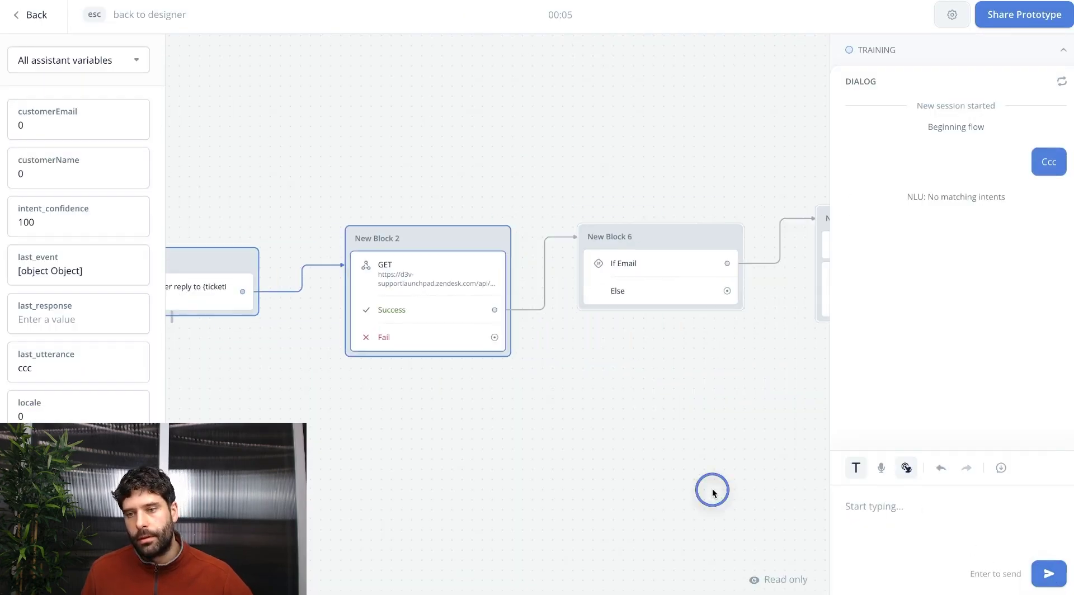
pyautogui.press('Escape')
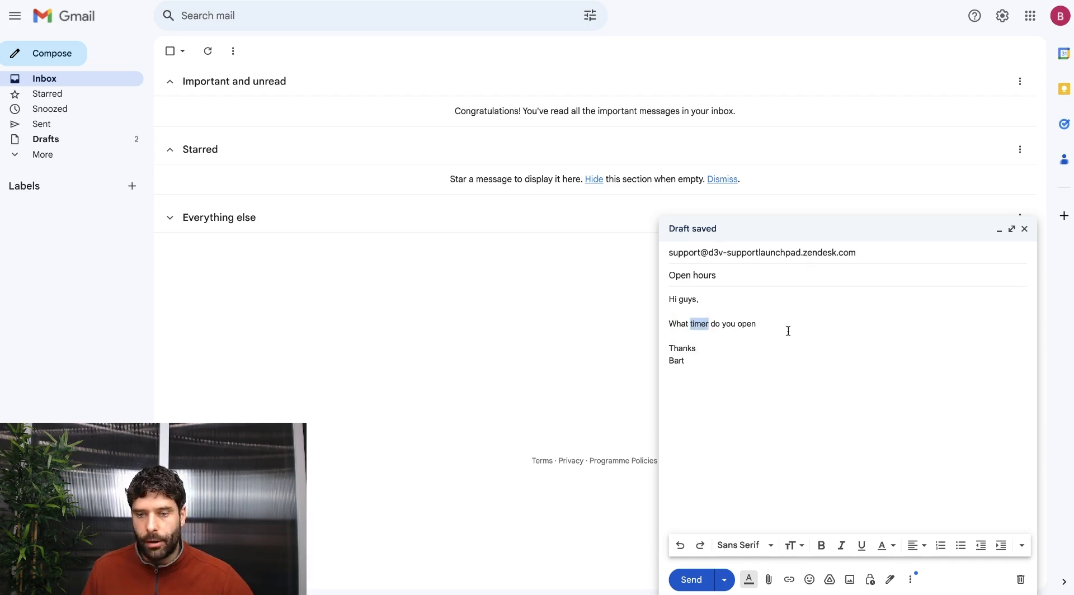
# Send the Open hours email, then review the new Open hours ticket in Zendesk.
pyautogui.click(691, 580)
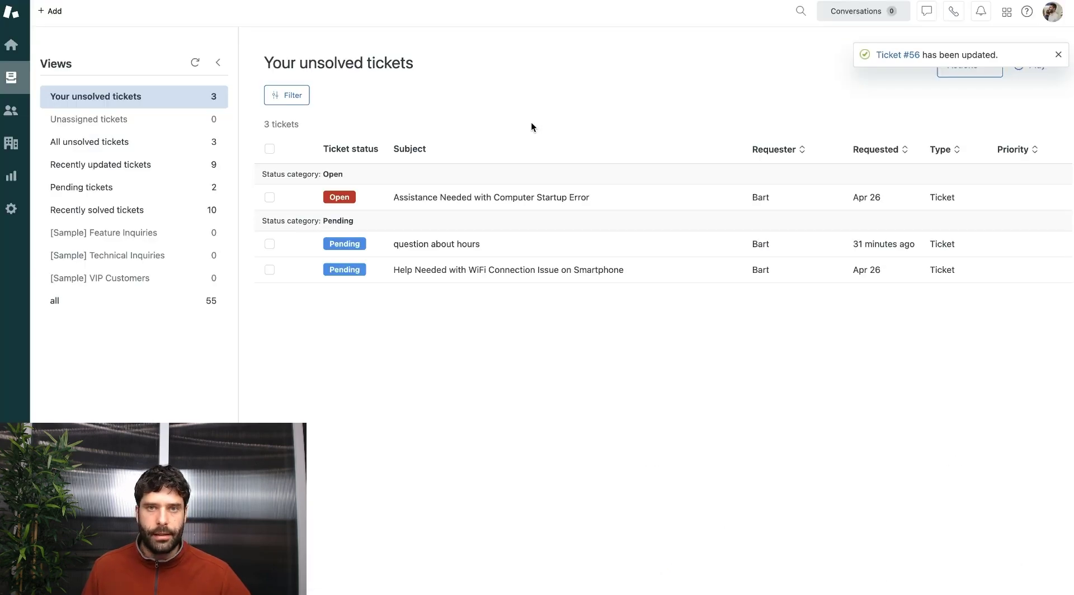
pyautogui.click(196, 63)
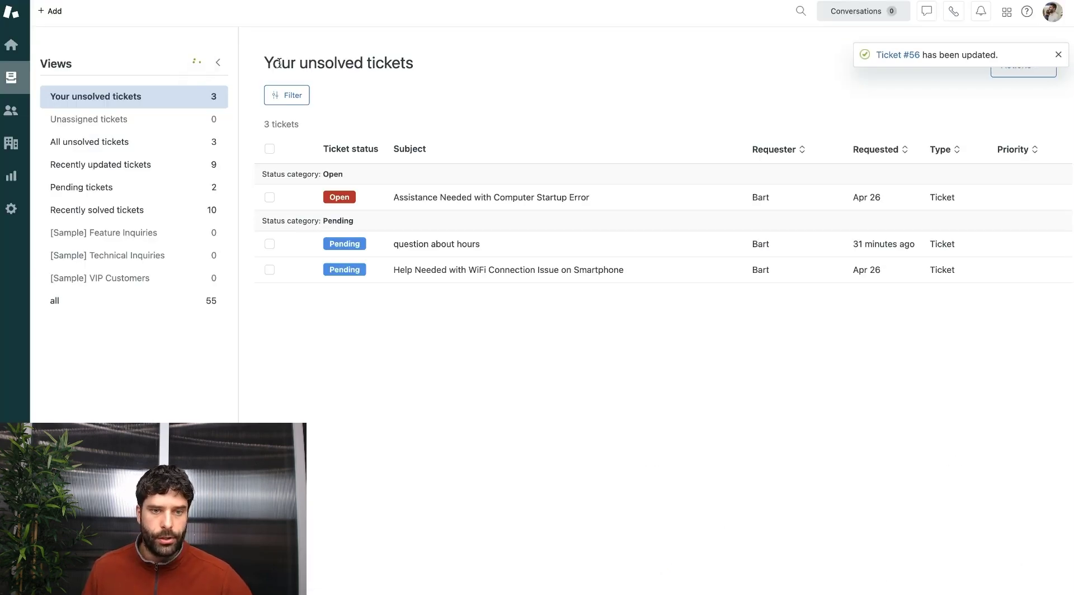
pyautogui.click(414, 198)
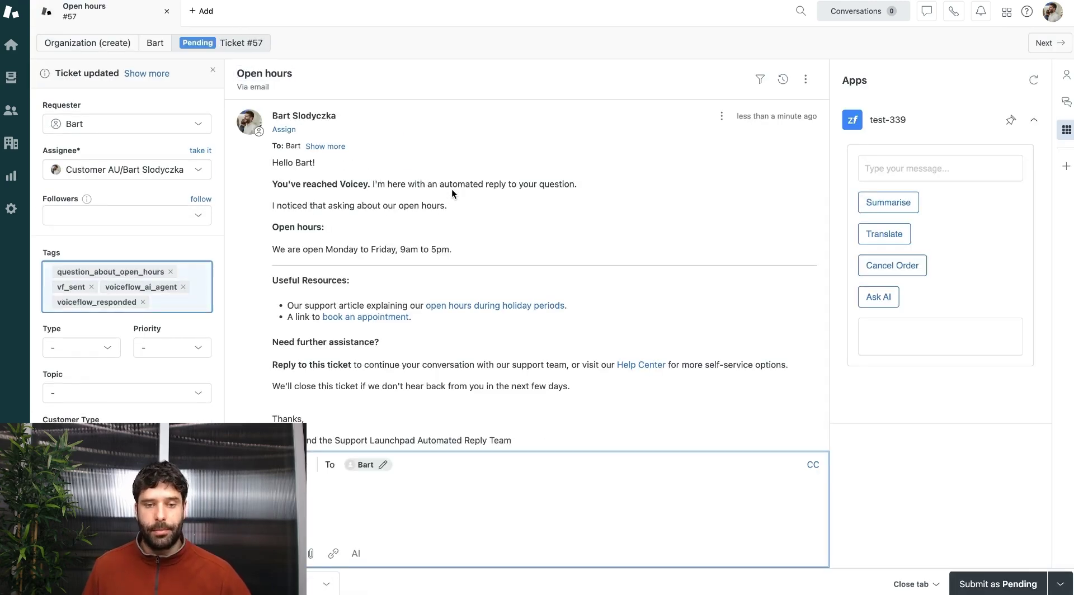
pyautogui.click(319, 168)
pyautogui.click(365, 178)
pyautogui.moveTo(306, 200); pyautogui.dragTo(434, 204)
pyautogui.click(434, 204)
pyautogui.moveTo(449, 250); pyautogui.dragTo(287, 250)
pyautogui.click(282, 250)
pyautogui.scroll(-1, 515, 279)
# Read Voicey's Gmail reply stating open hours Monday to Friday, 9am to 5pm.
pyautogui.press('super+Tab')
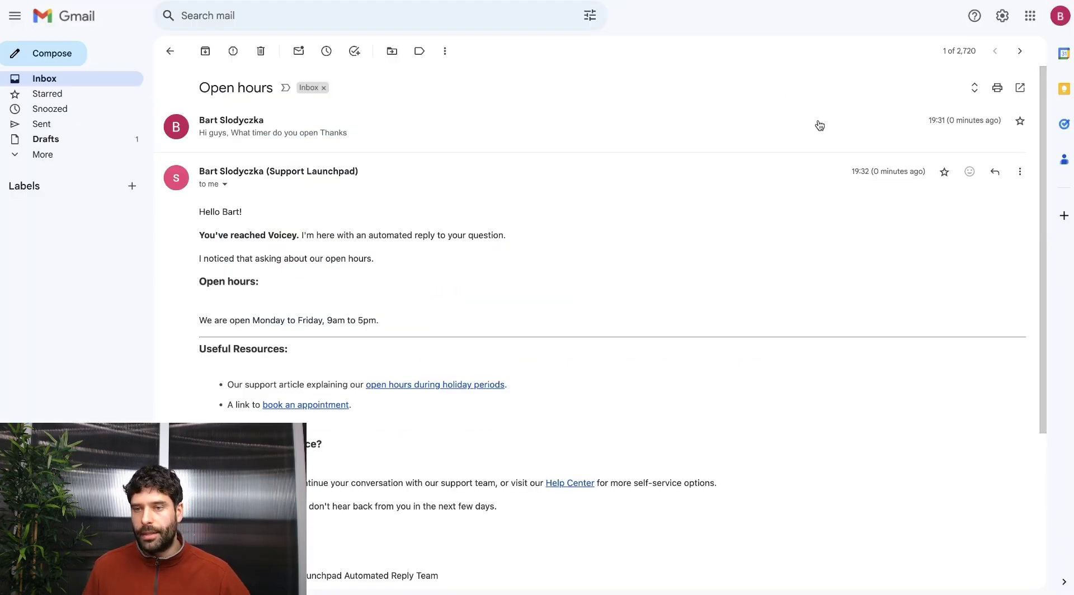
pyautogui.scroll(-1, 850, 187)
pyautogui.moveTo(216, 242); pyautogui.dragTo(338, 247)
pyautogui.click(338, 247)
pyautogui.click(404, 251)
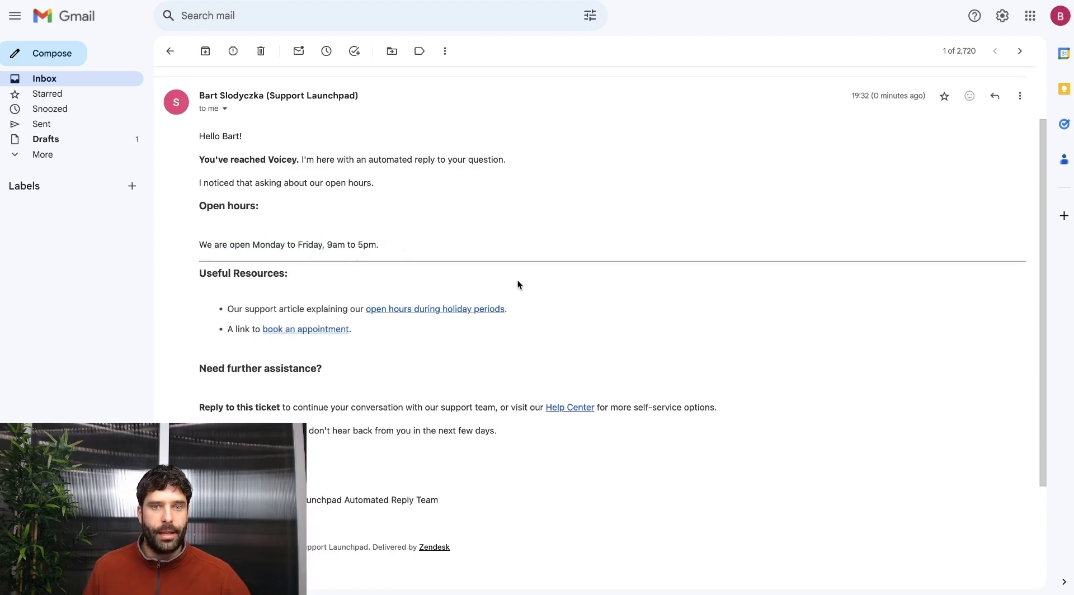